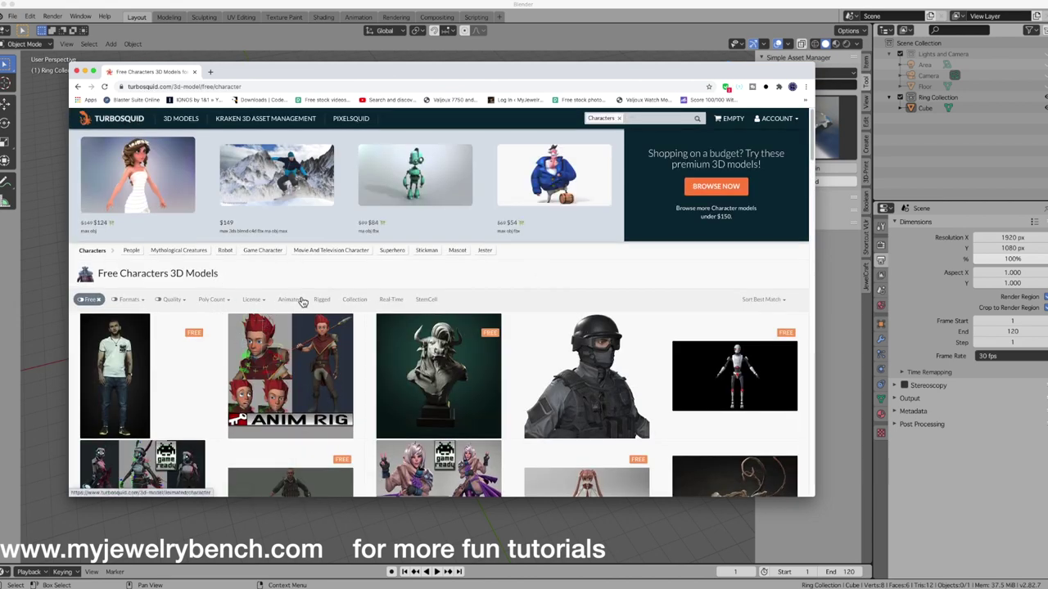
# Step: Scroll down TurboSquid's Free Characters 3D Models listing
pyautogui.scroll(-1, 301, 302)
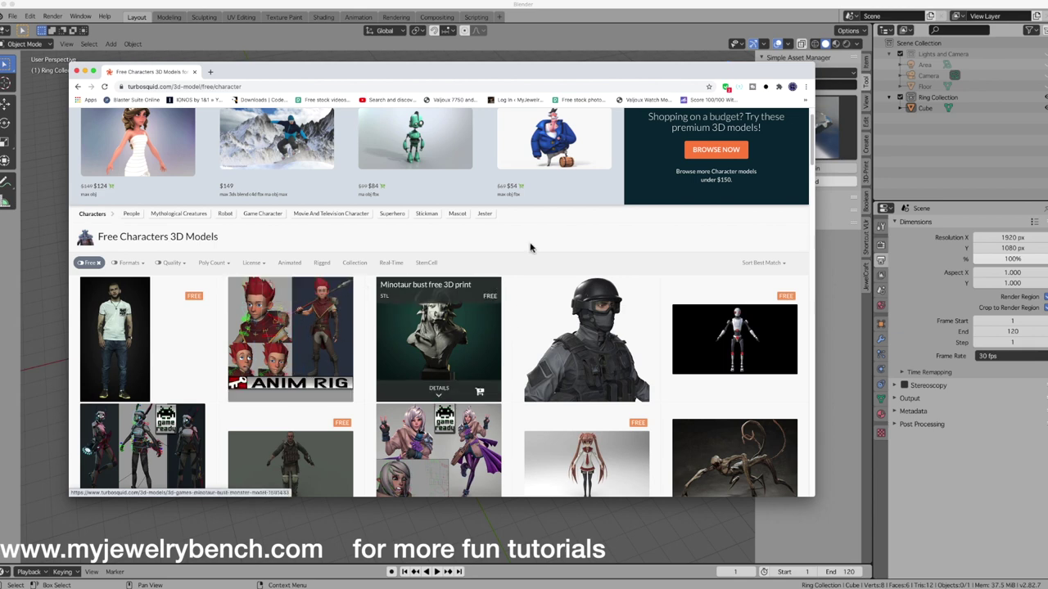
pyautogui.scroll(1, 270, 196)
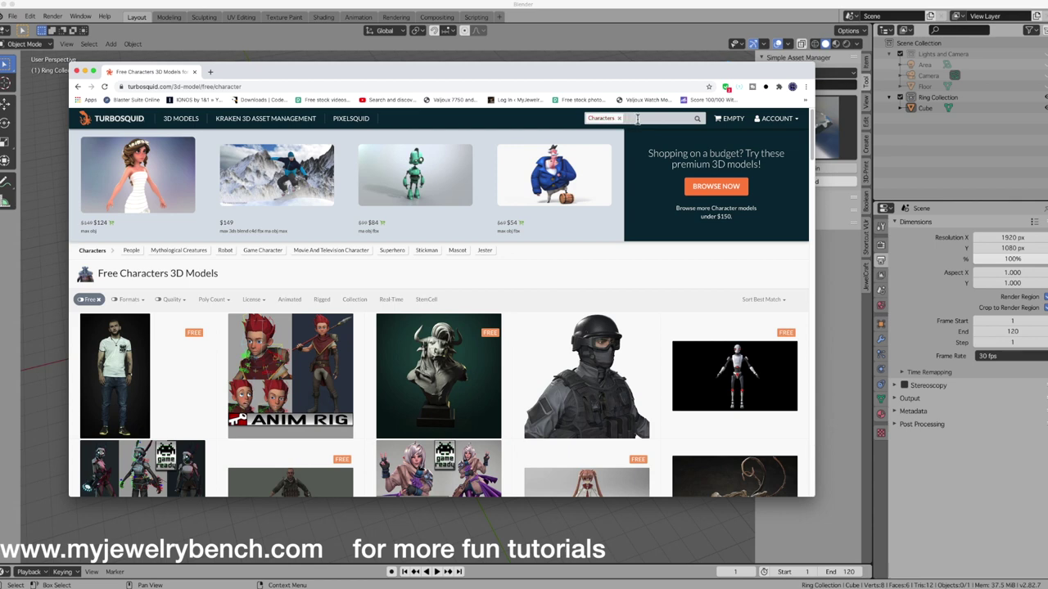
# Step: Search the free characters for 'robot' and scroll through results like Robot Low-poly PBR and Free Spherobot
pyautogui.press('Return')
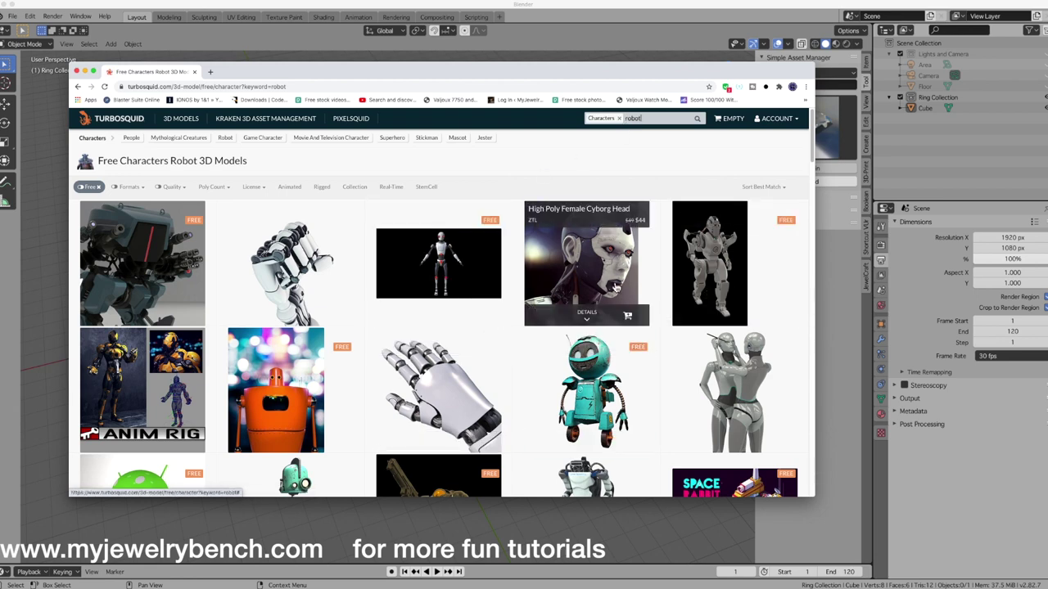
pyautogui.scroll(-1, 574, 311)
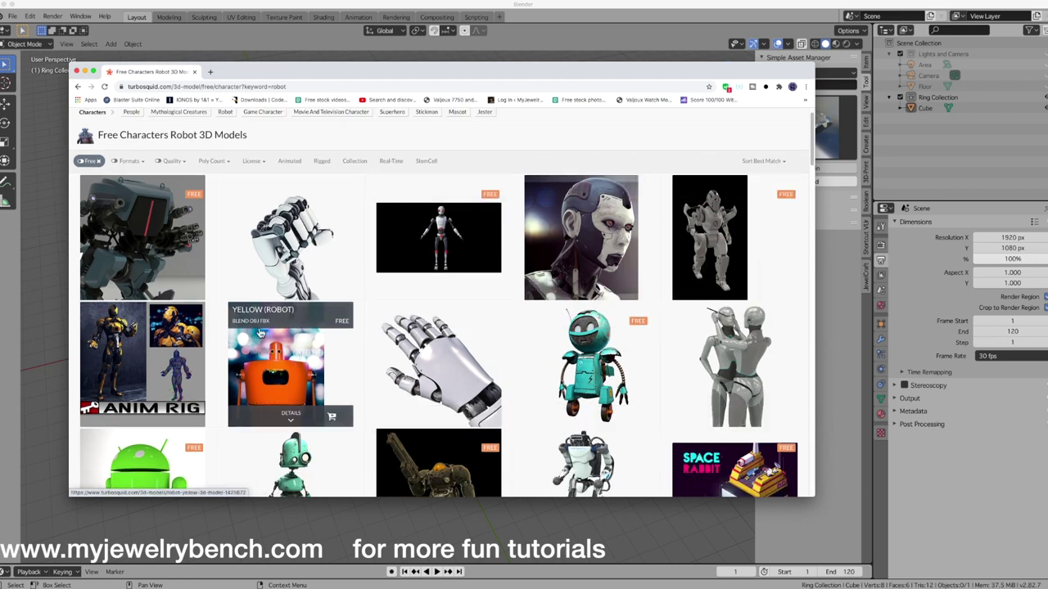
pyautogui.scroll(-1, 442, 229)
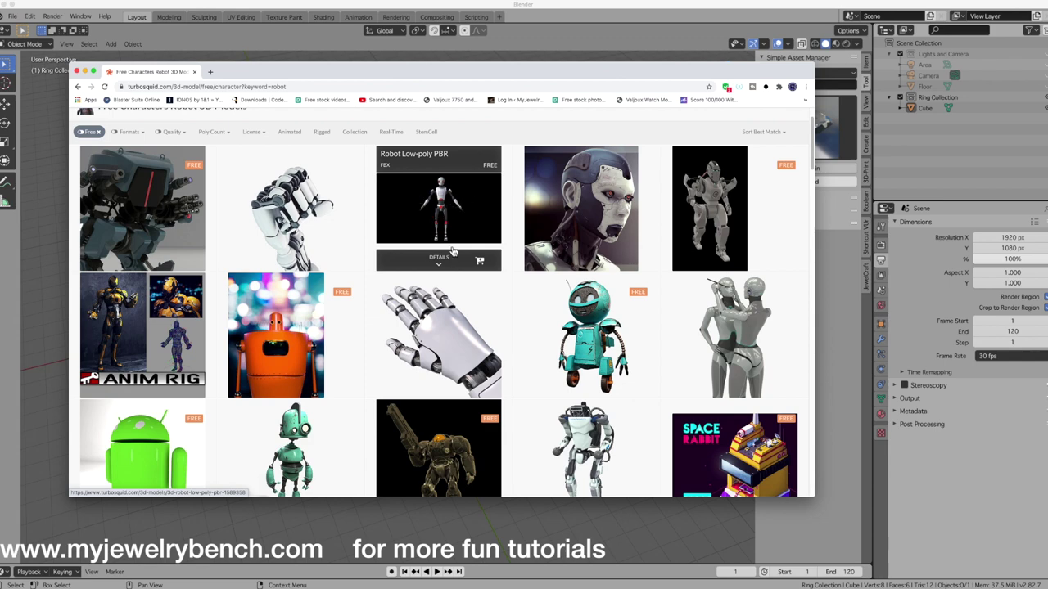
pyautogui.scroll(-5, 355, 339)
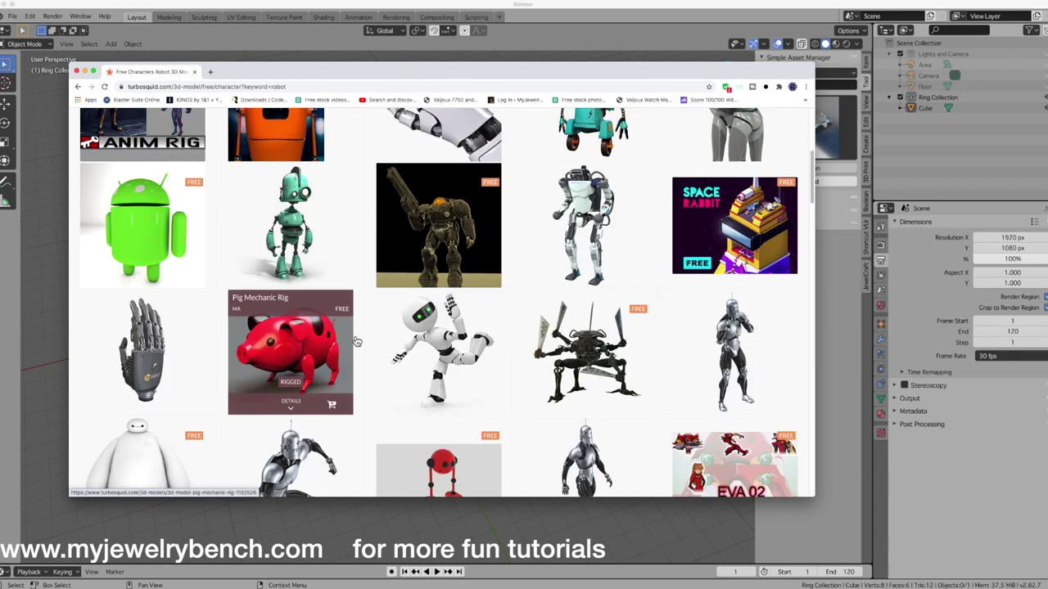
pyautogui.scroll(-2, 491, 324)
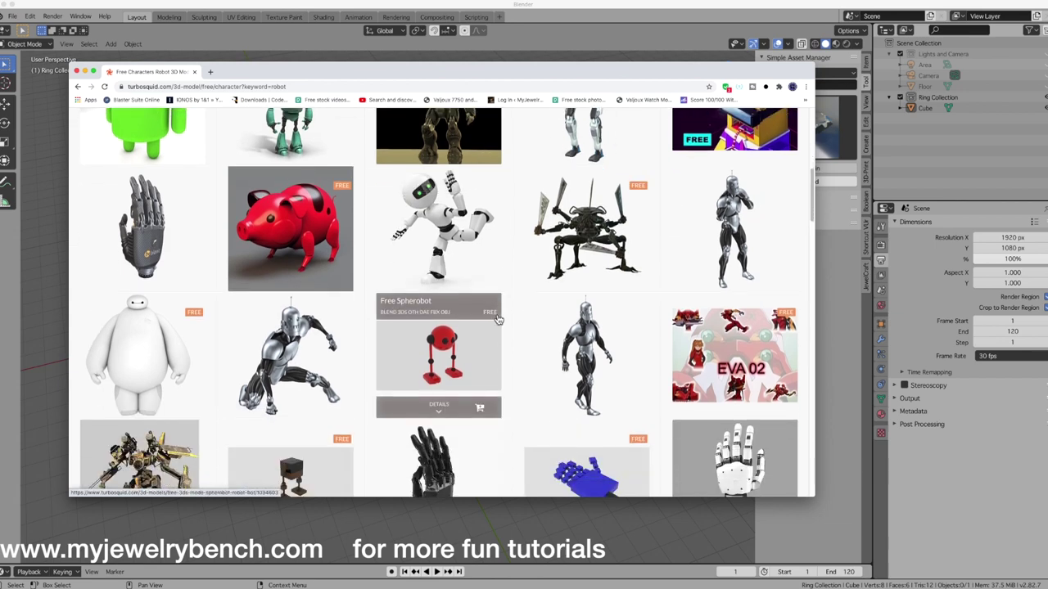
pyautogui.scroll(-3, 498, 319)
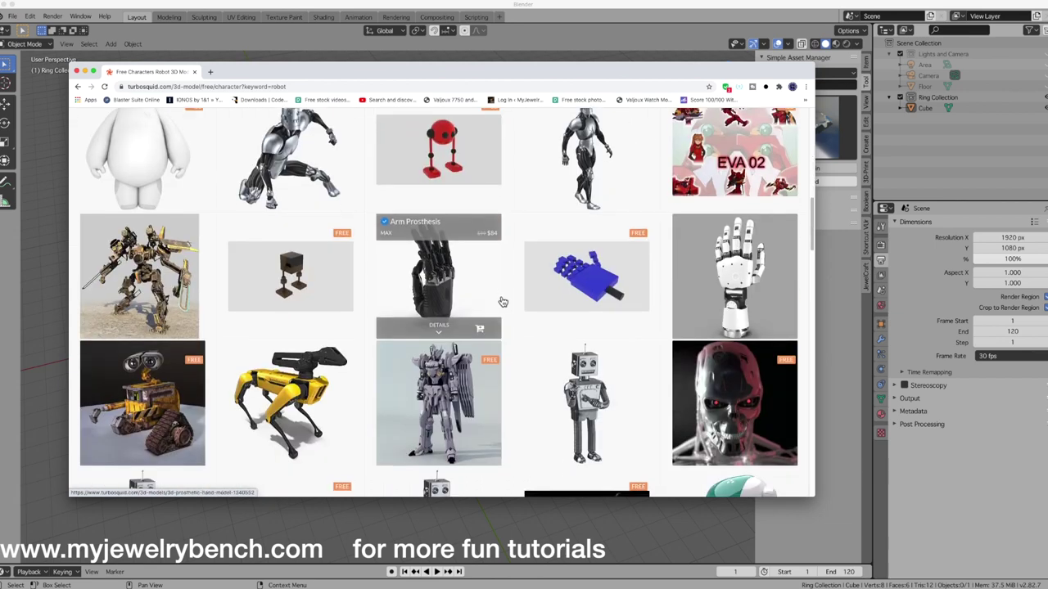
pyautogui.scroll(-1, 511, 278)
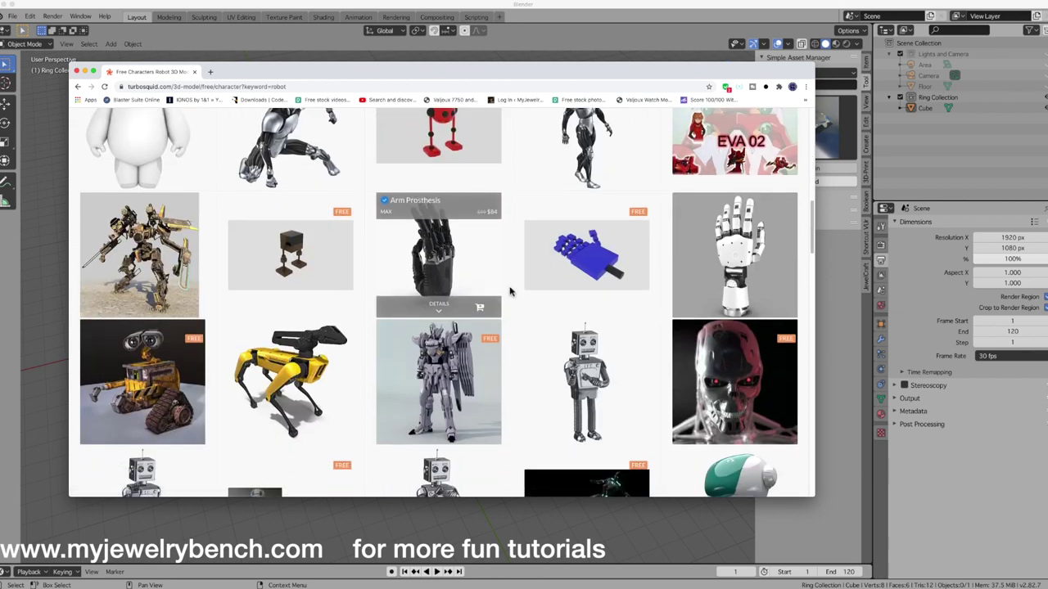
pyautogui.scroll(-4, 509, 290)
pyautogui.scroll(-1, 509, 291)
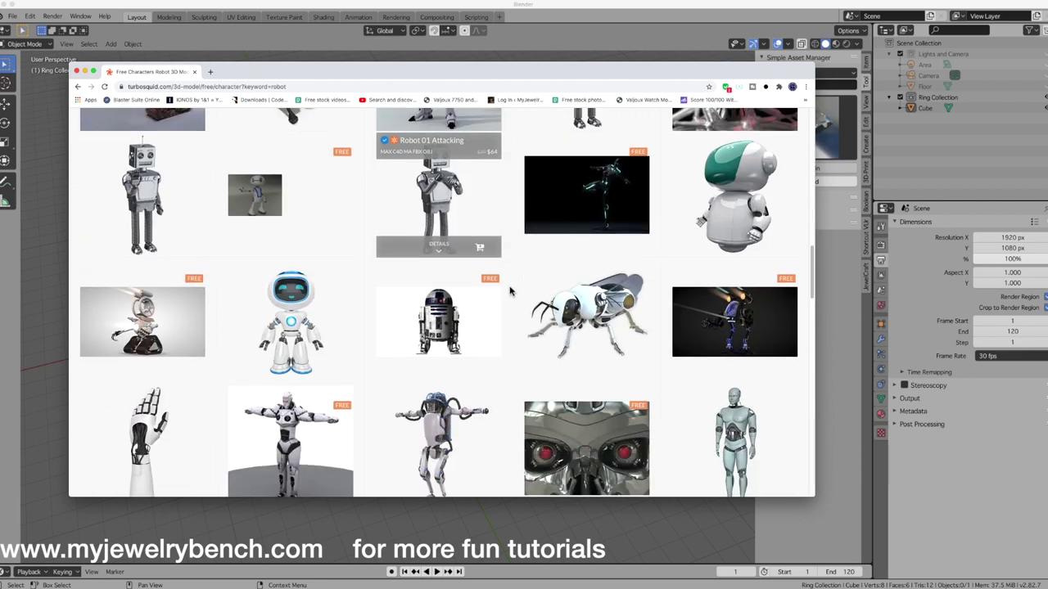
pyautogui.scroll(-1, 372, 303)
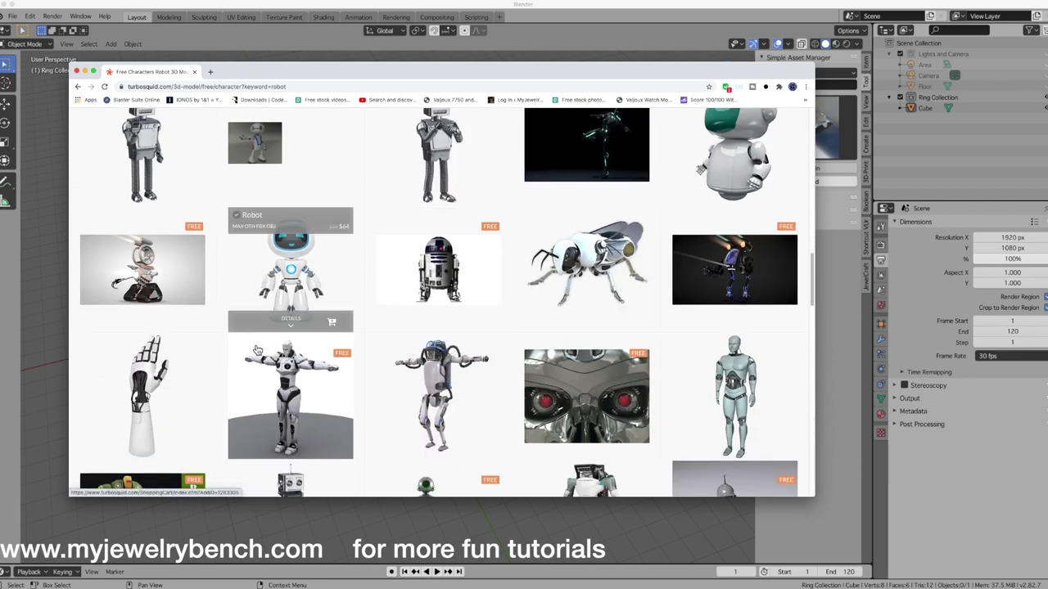
# Step: Open the free Typhoon robot model, check its gallery and wireframe previews, and download it
pyautogui.click(284, 398)
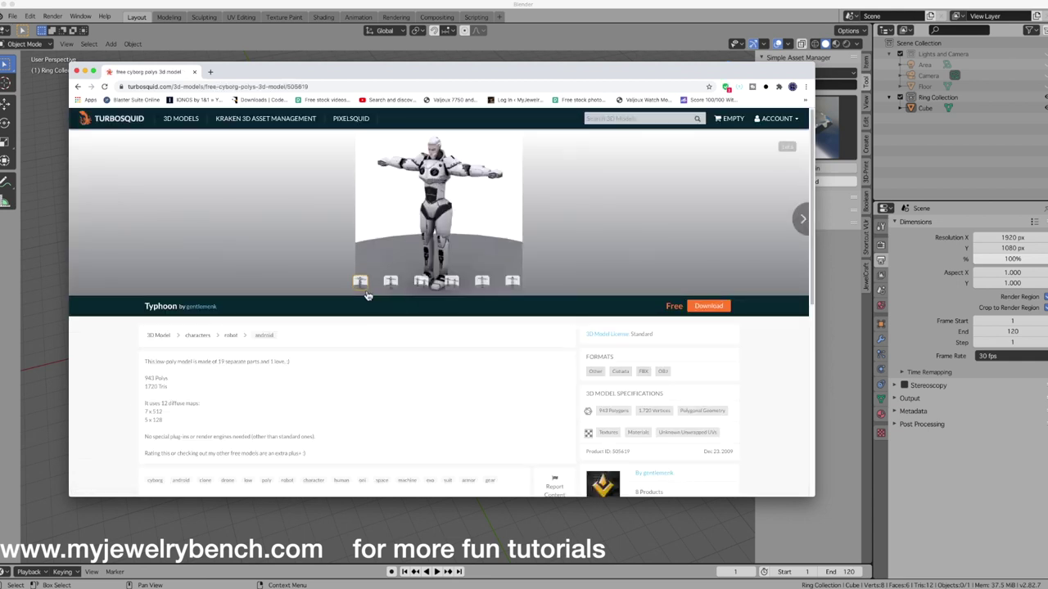
pyautogui.click(452, 283)
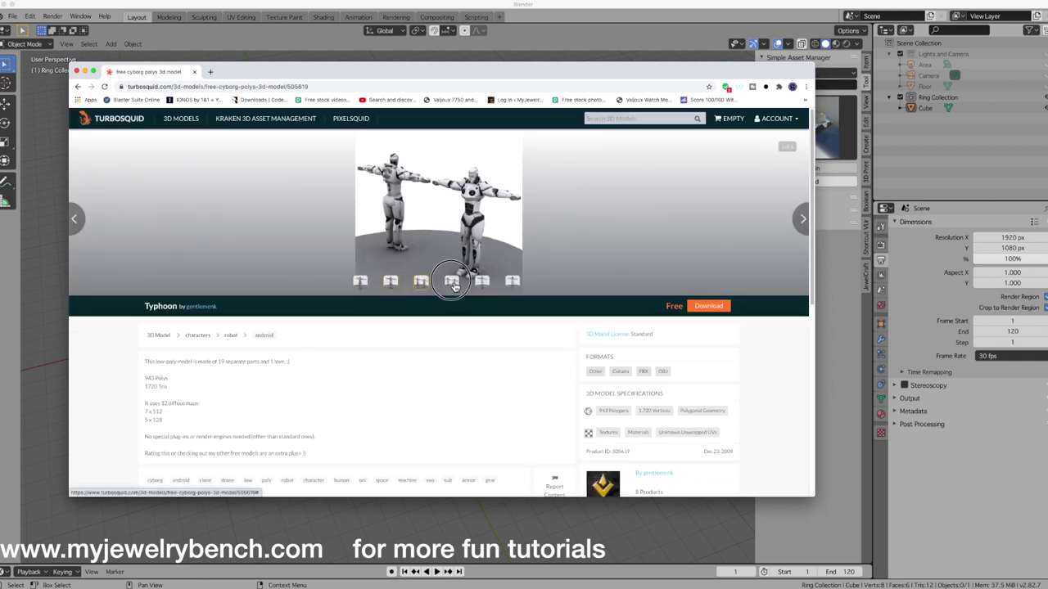
pyautogui.click(512, 282)
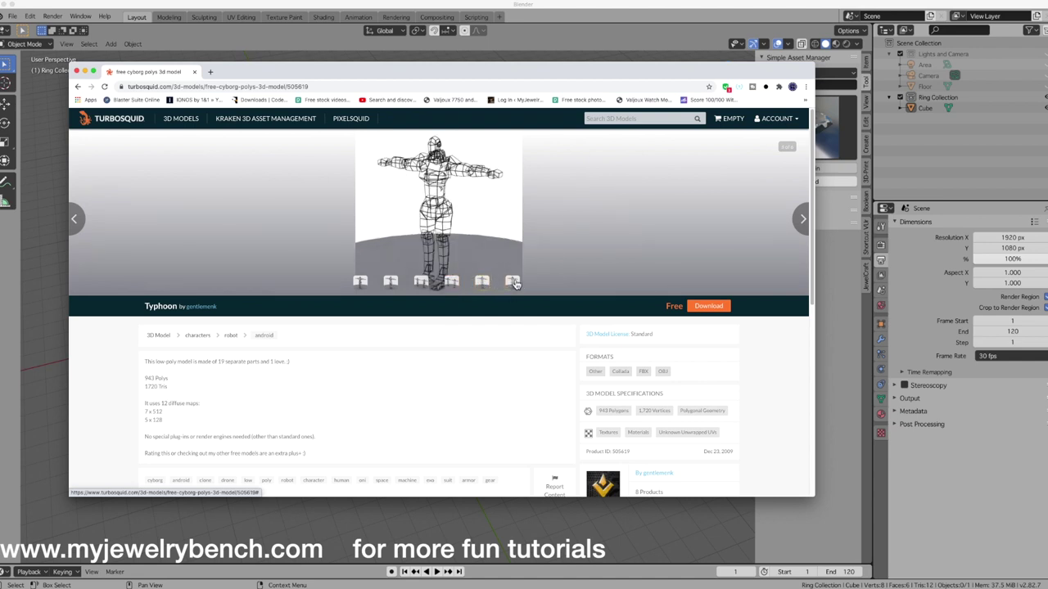
pyautogui.click(712, 309)
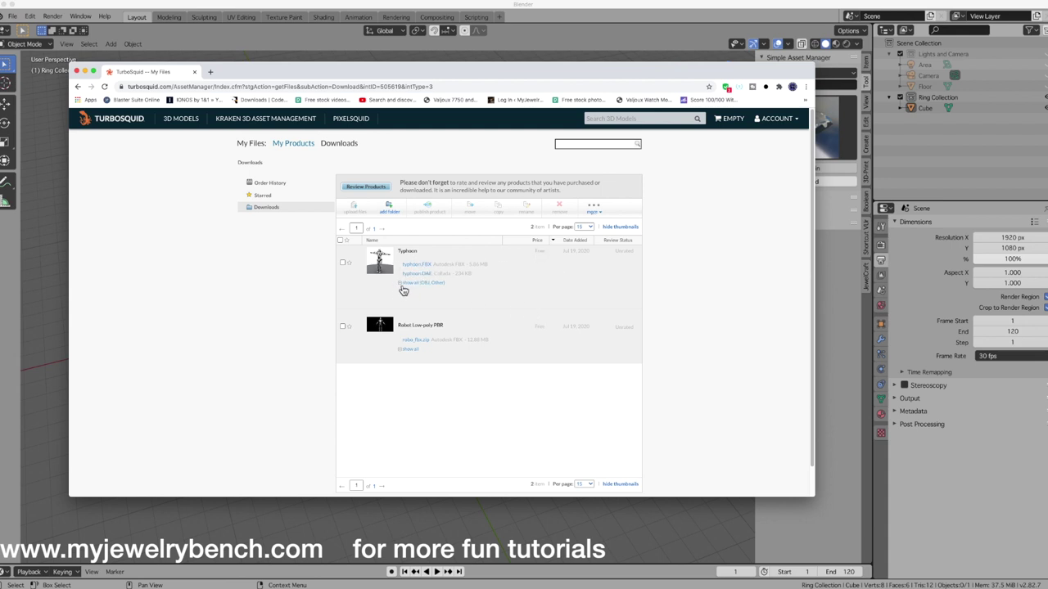
# Step: Save typhoon.obj into a new 'typhoon' folder inside robot, then open Chrome's menu
pyautogui.click(402, 284)
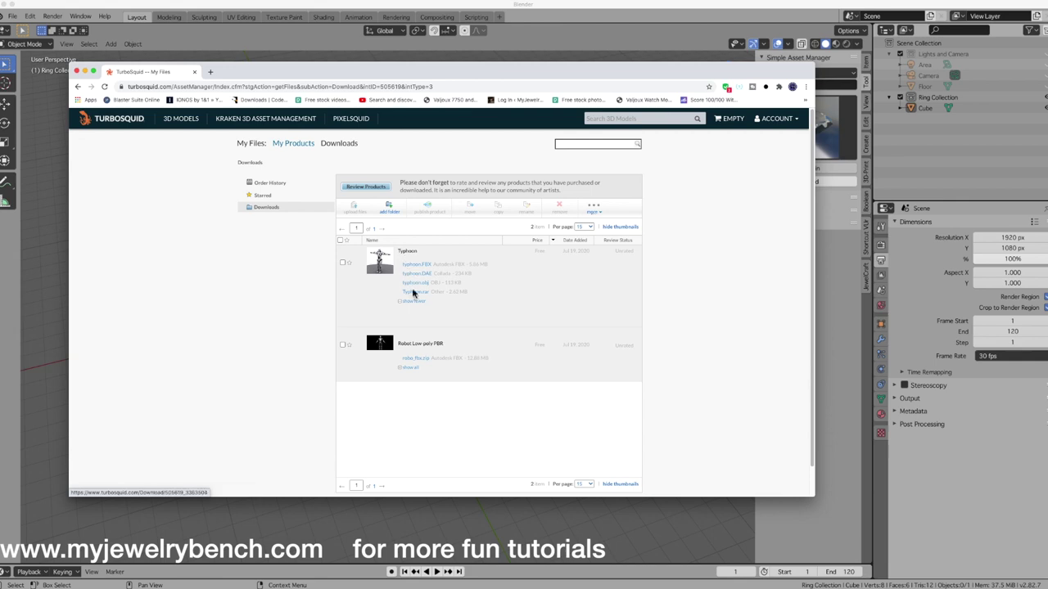
pyautogui.click(423, 289)
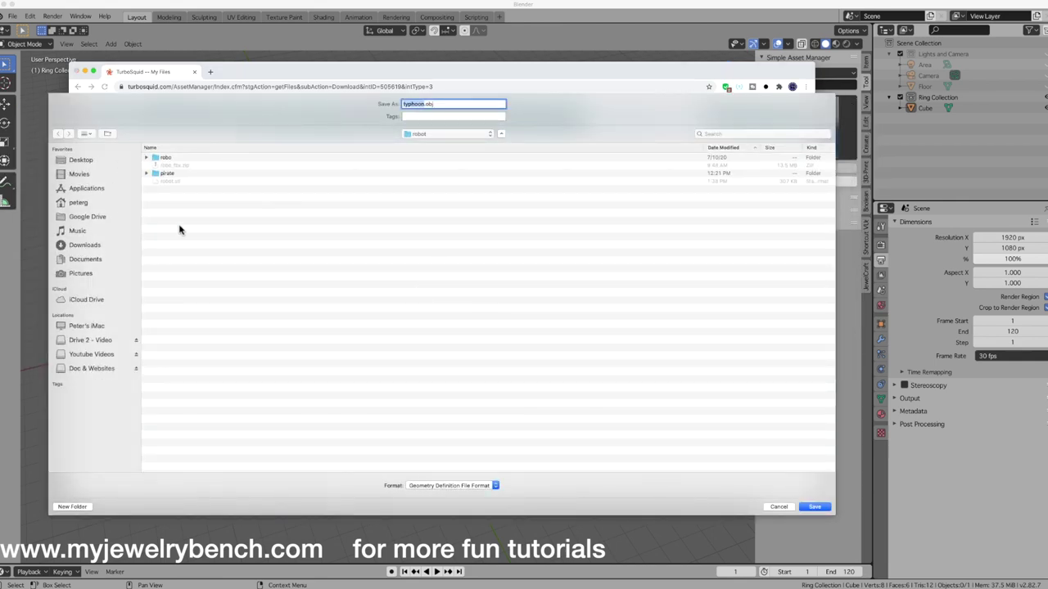
pyautogui.click(108, 135)
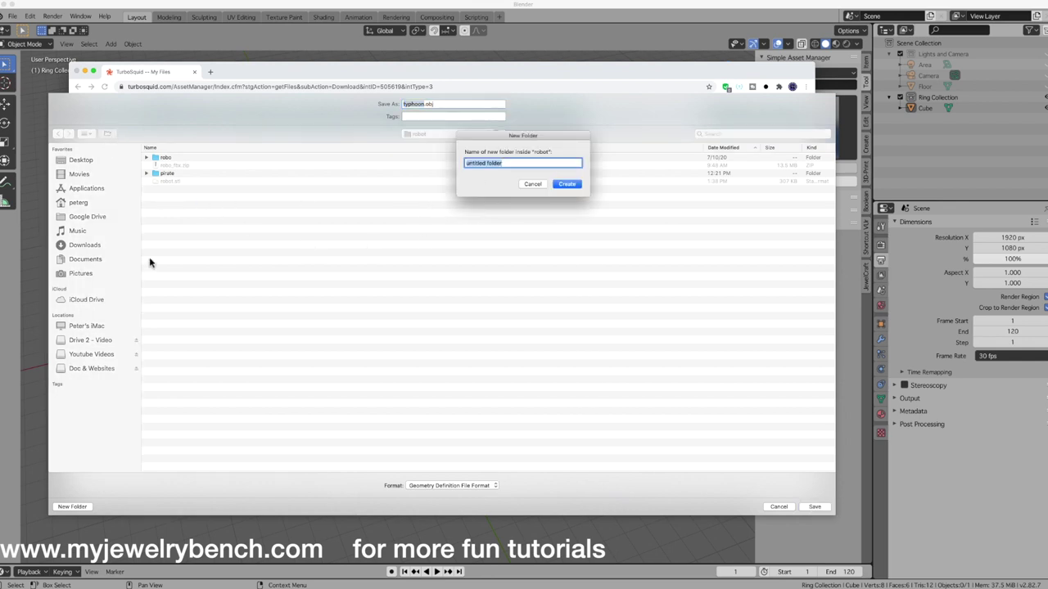
pyautogui.write('typhoon')
pyautogui.press('Return')
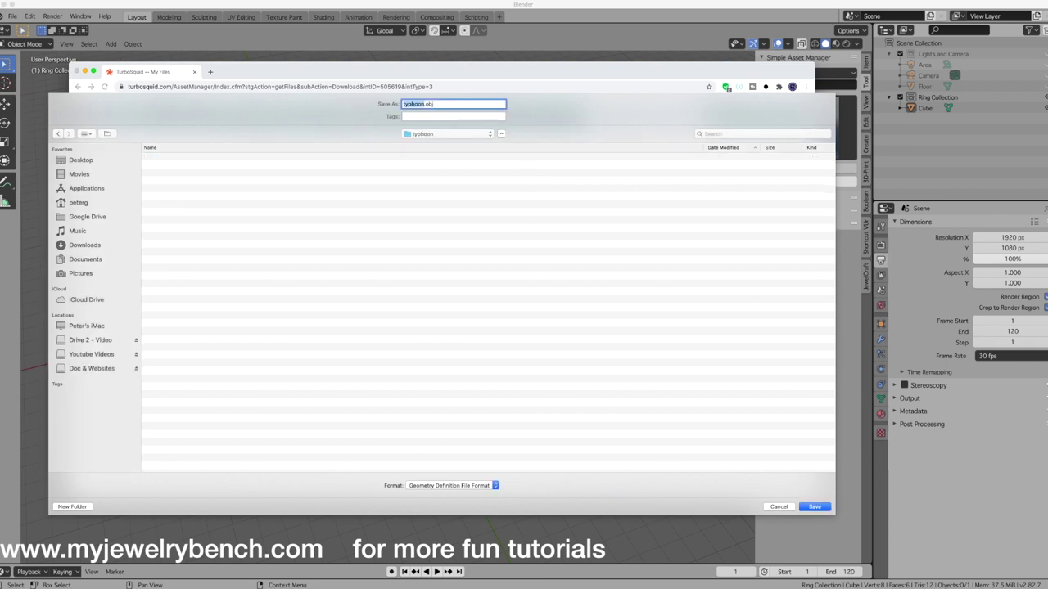
pyautogui.click(814, 506)
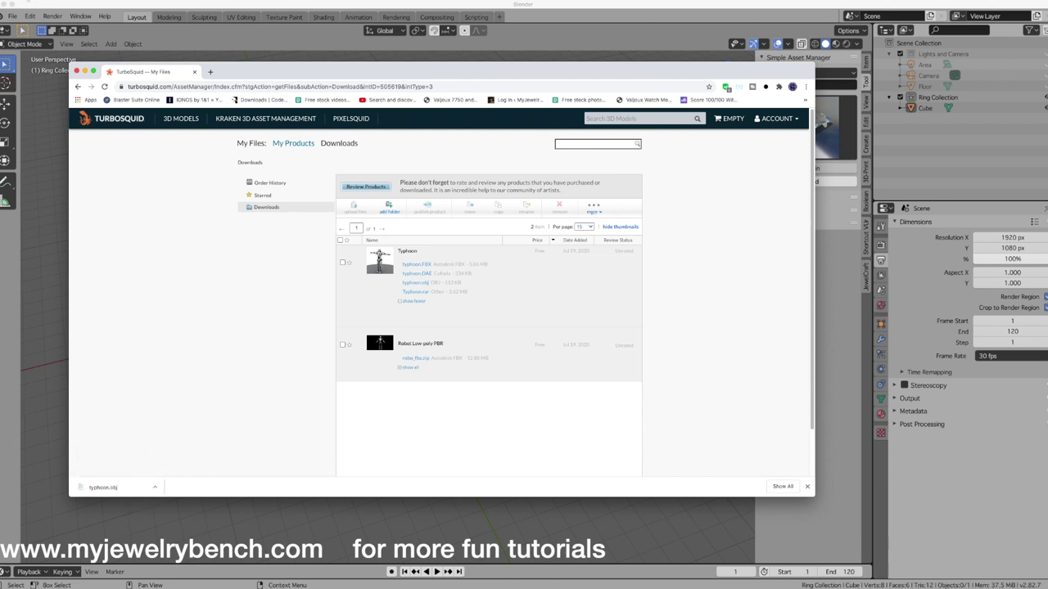
pyautogui.click(28, 2)
# Step: Quit the browser and delete Blender's default cube
pyautogui.click(45, 100)
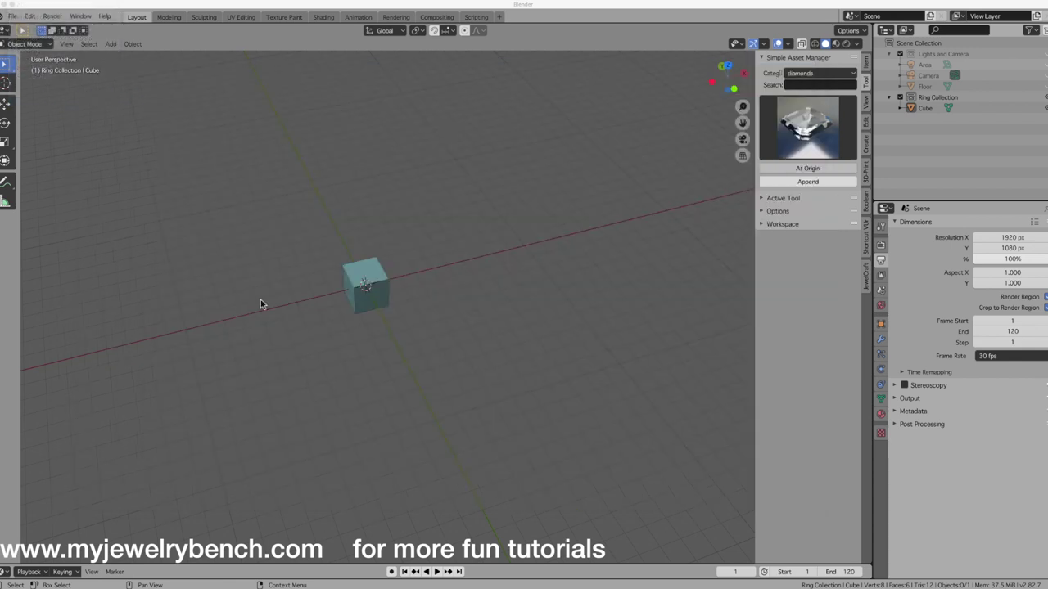
pyautogui.click(381, 278)
pyautogui.press('x')
pyautogui.press('Escape')
pyautogui.press('x')
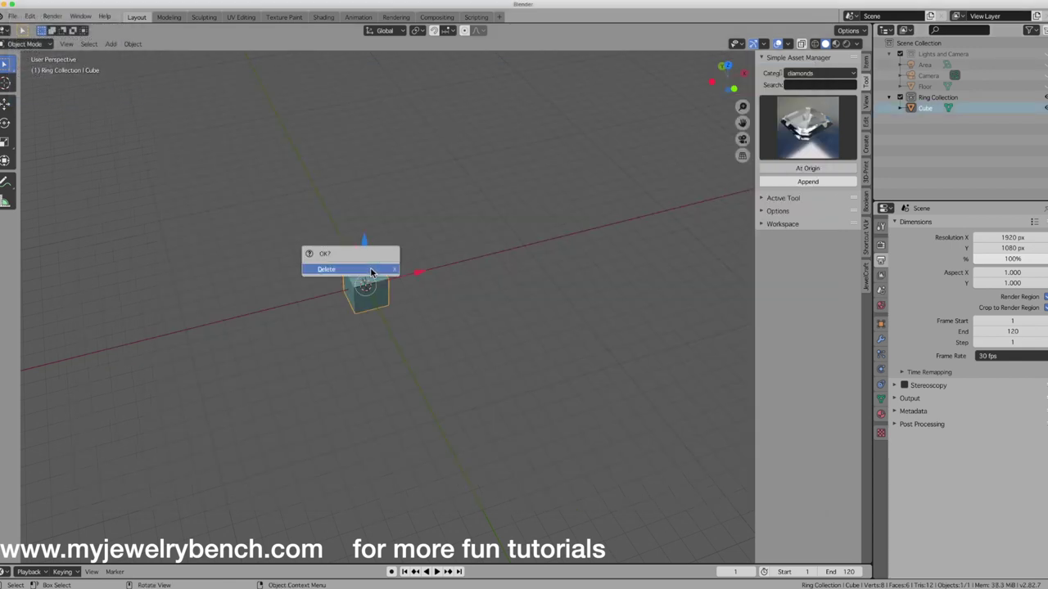
pyautogui.click(371, 270)
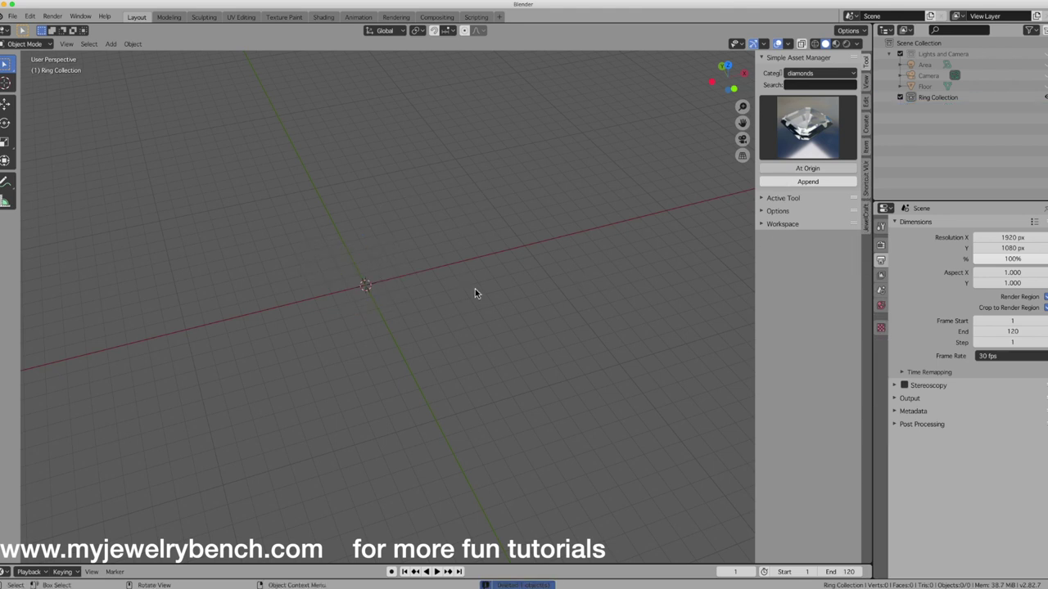
# Step: Hide the sidebar and orbit around the empty scene
pyautogui.press('n')
pyautogui.moveTo(430, 372); pyautogui.dragTo(452, 302, button='middle')
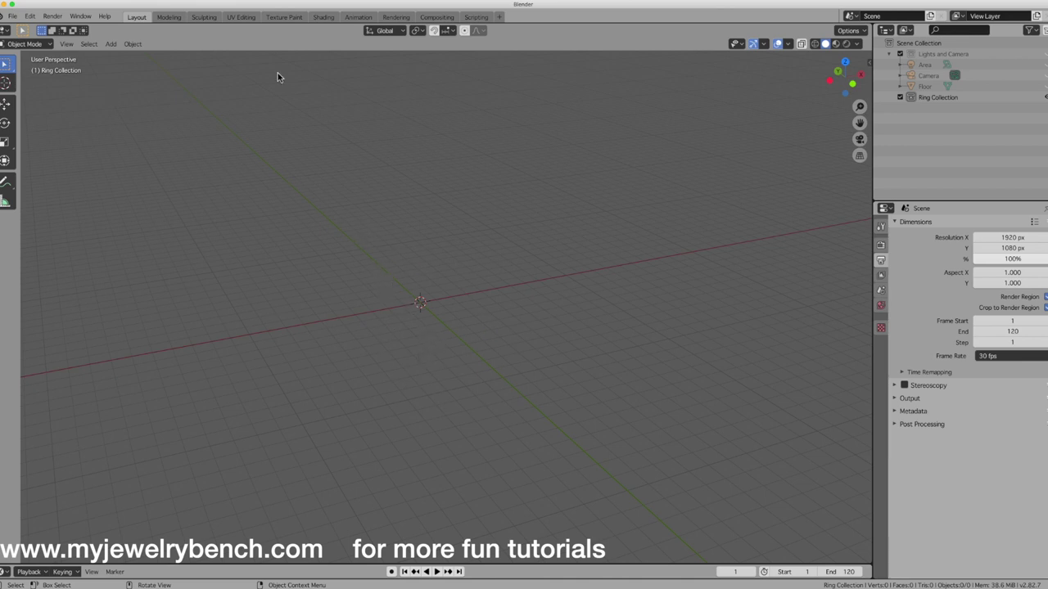
pyautogui.click(31, 18)
# Step: Find the Rigify add-on by searching 'rig' in Preferences, enable it, and close Preferences
pyautogui.click(75, 170)
pyautogui.moveTo(211, 26); pyautogui.dragTo(517, 122)
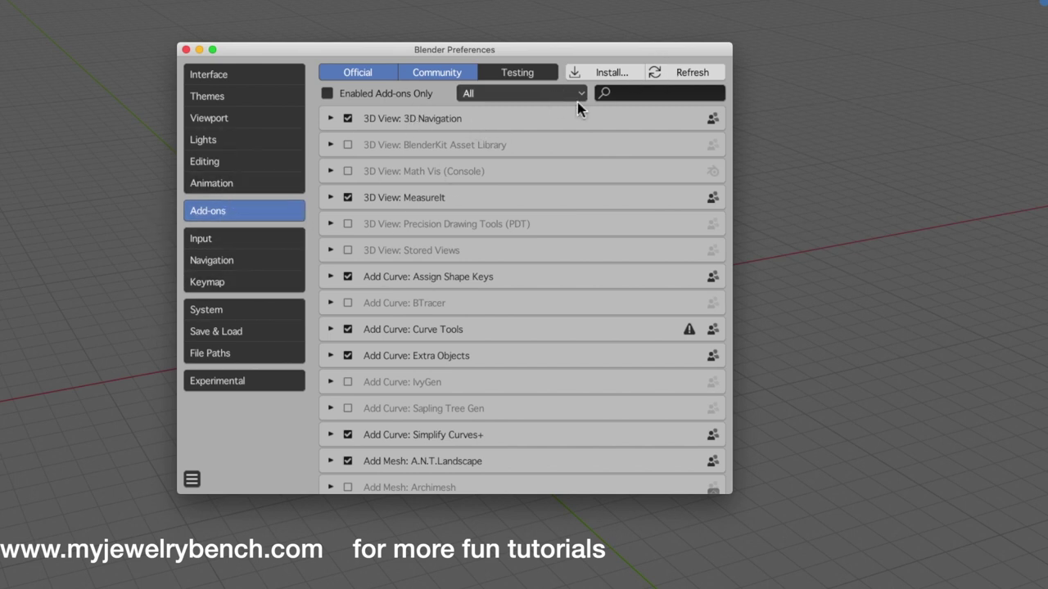
pyautogui.click(635, 96)
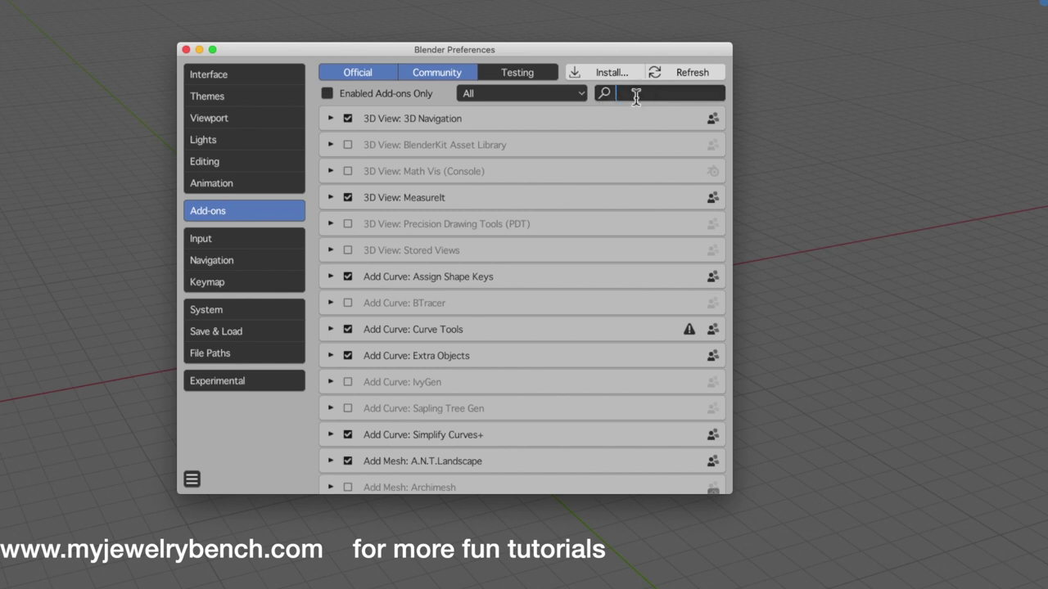
pyautogui.write('rig')
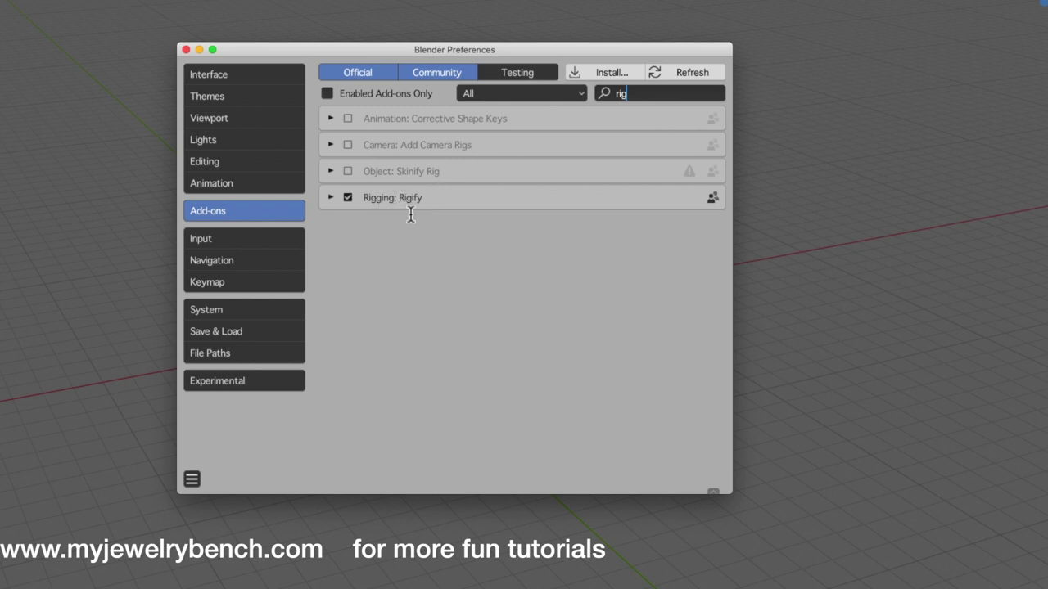
pyautogui.click(331, 198)
pyautogui.click(331, 198)
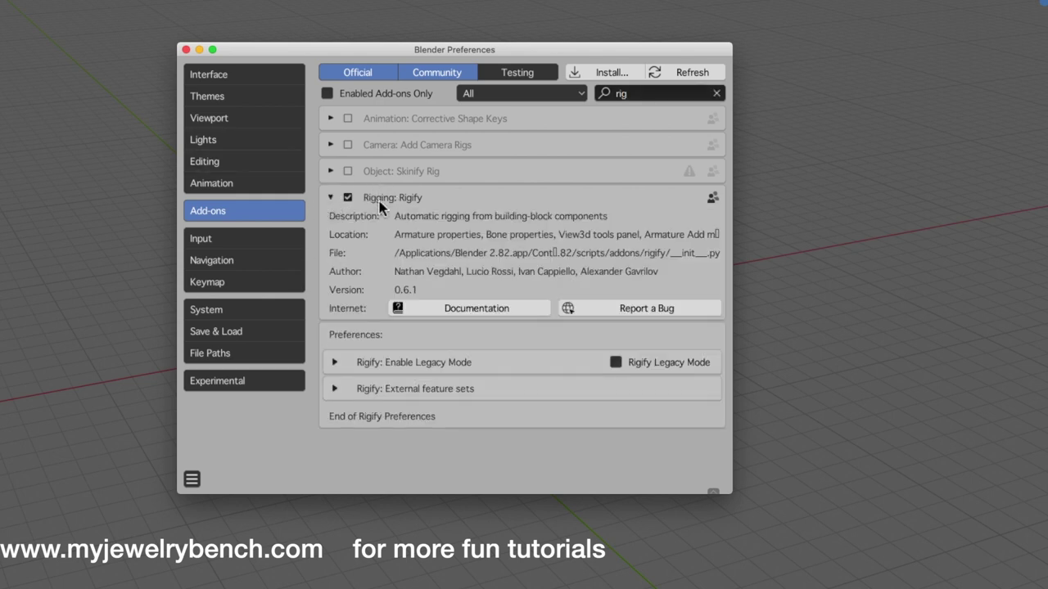
pyautogui.click(472, 311)
pyautogui.click(186, 51)
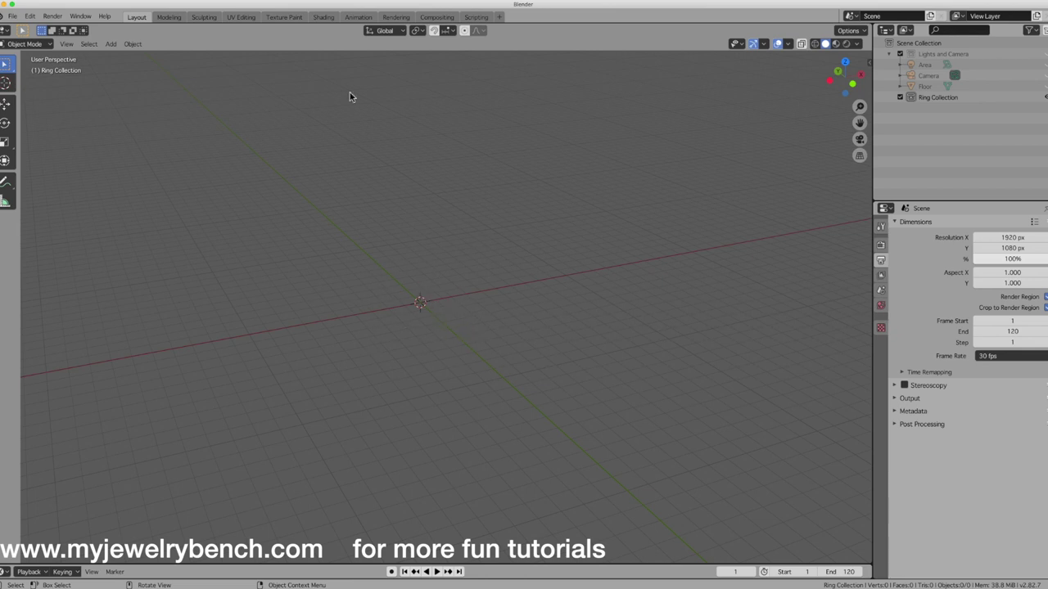
pyautogui.click(12, 16)
# Step: Import typhoon.obj as Wavefront OBJ from Desktop/Destop Folders/robot/typhoon
pyautogui.moveTo(38, 161)
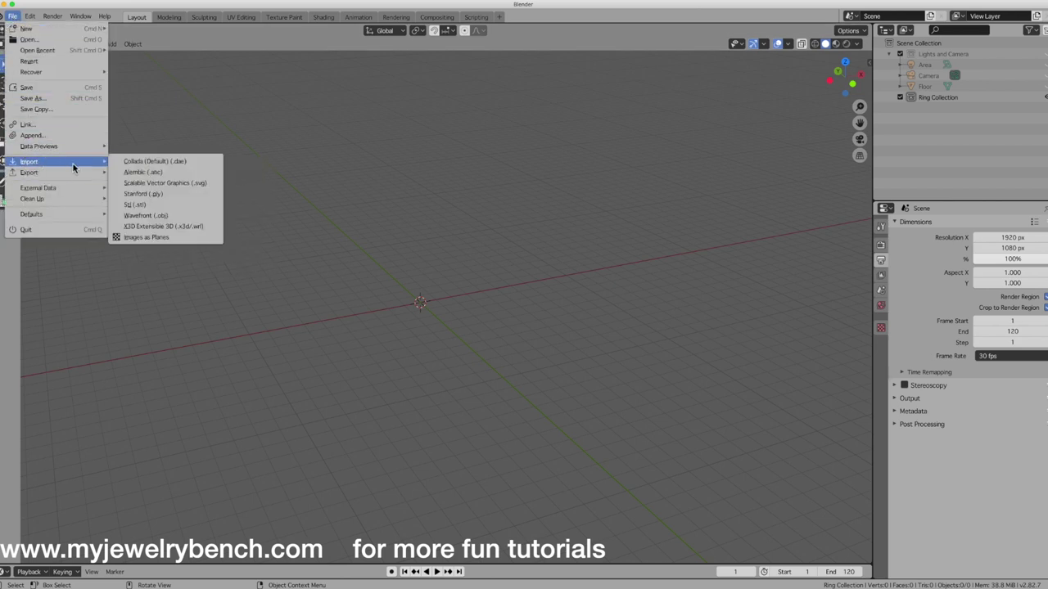
pyautogui.click(158, 214)
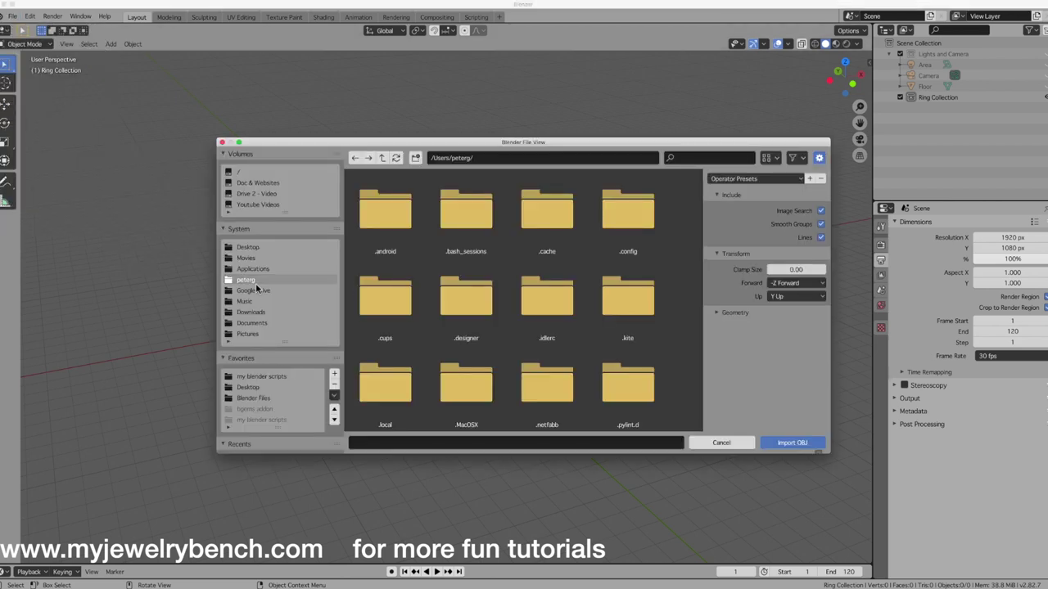
pyautogui.click(254, 247)
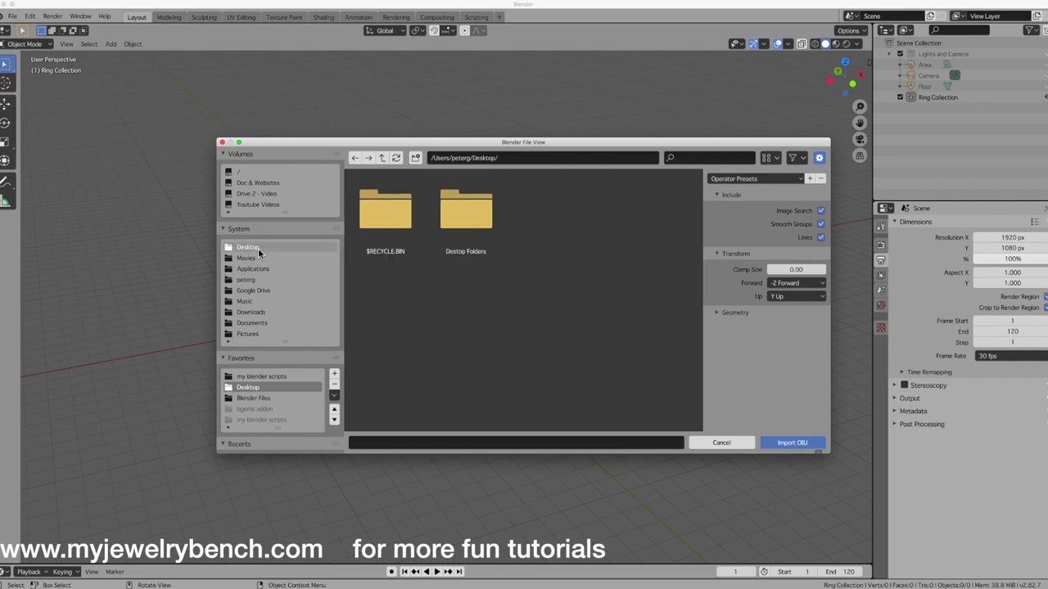
pyautogui.doubleClick(466, 213)
pyautogui.scroll(-5, 557, 344)
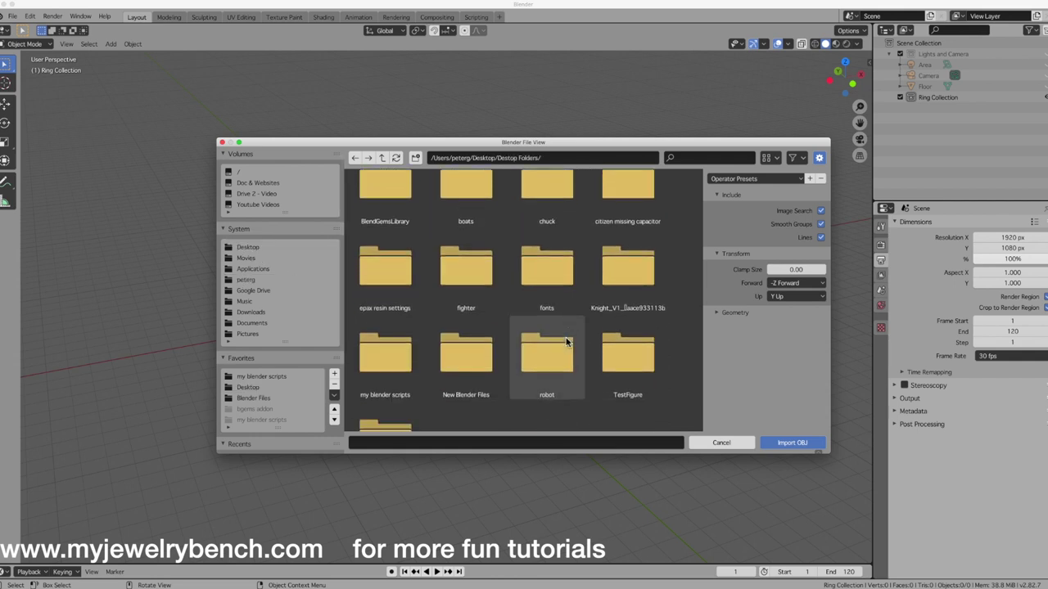
pyautogui.doubleClick(552, 332)
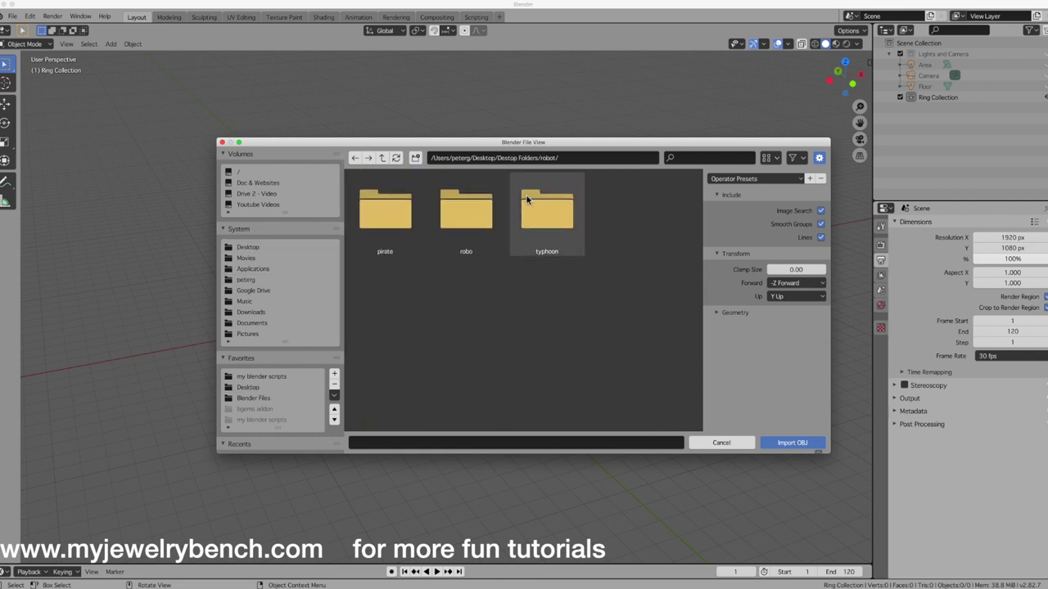
pyautogui.doubleClick(551, 202)
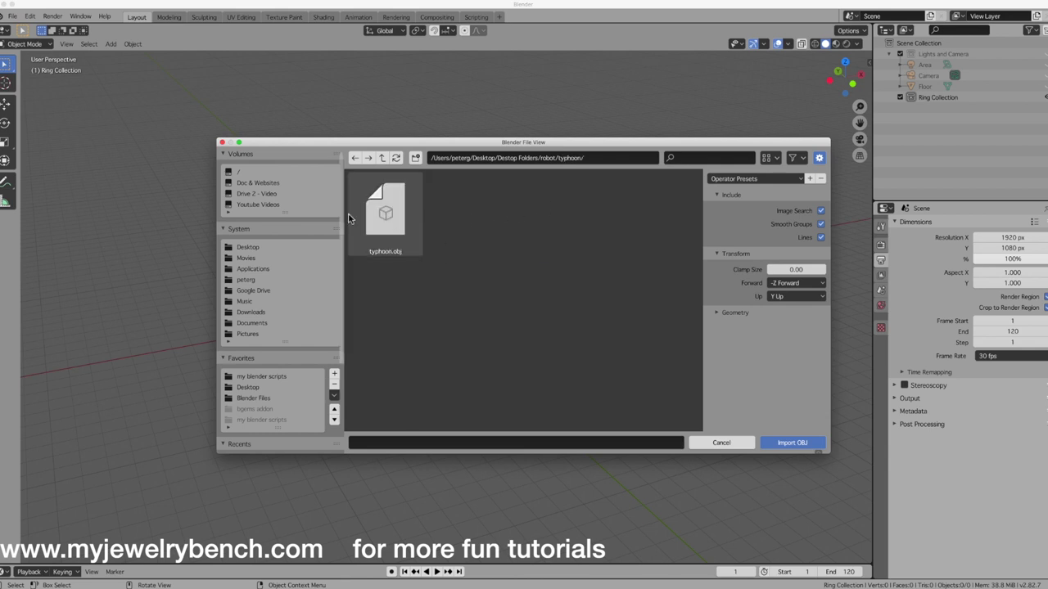
pyautogui.click(386, 215)
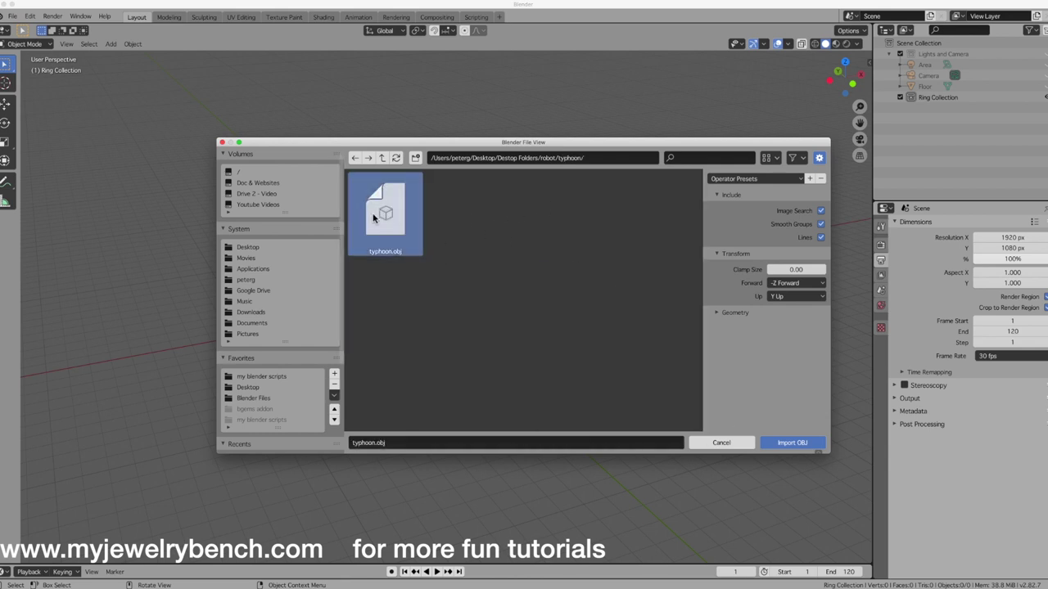
pyautogui.click(790, 443)
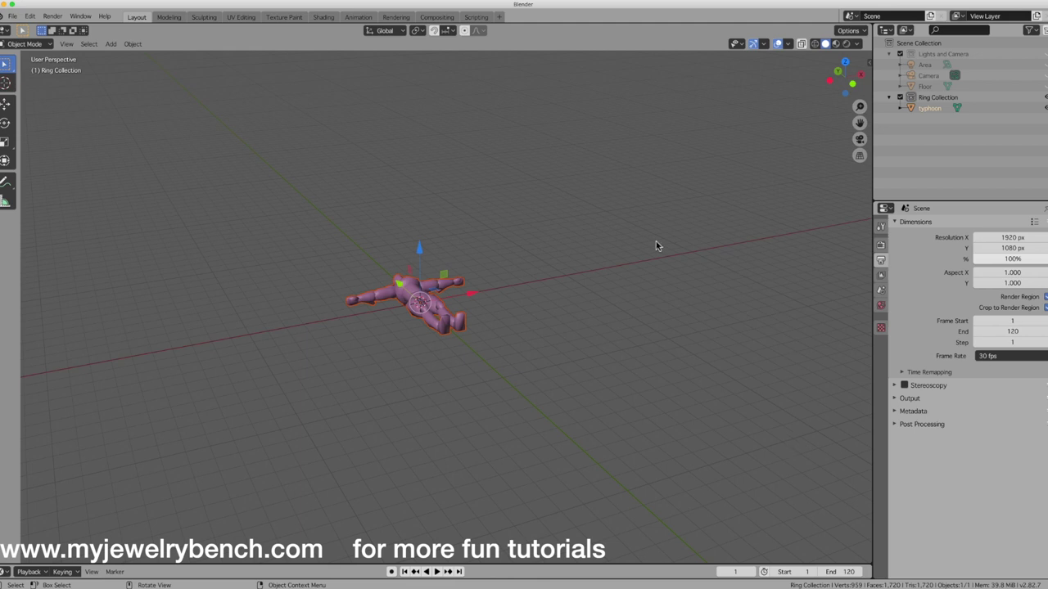
# Step: Rotate the typhoon figure 90° about X so it stands upright
pyautogui.moveTo(491, 278); pyautogui.dragTo(441, 284, button='middle')
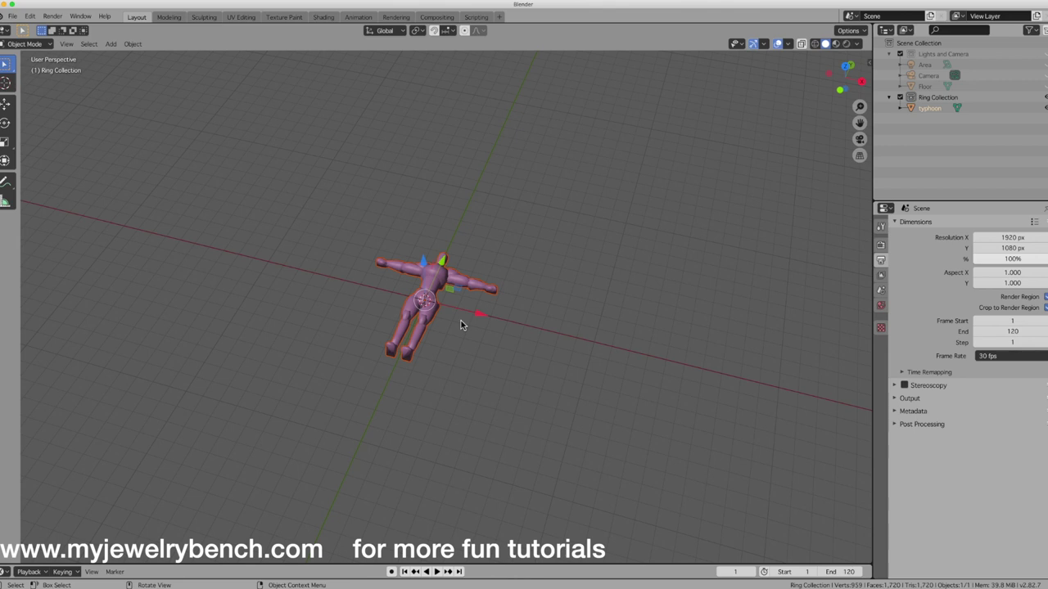
pyautogui.press('r')
pyautogui.press('x')
pyautogui.press('Return')
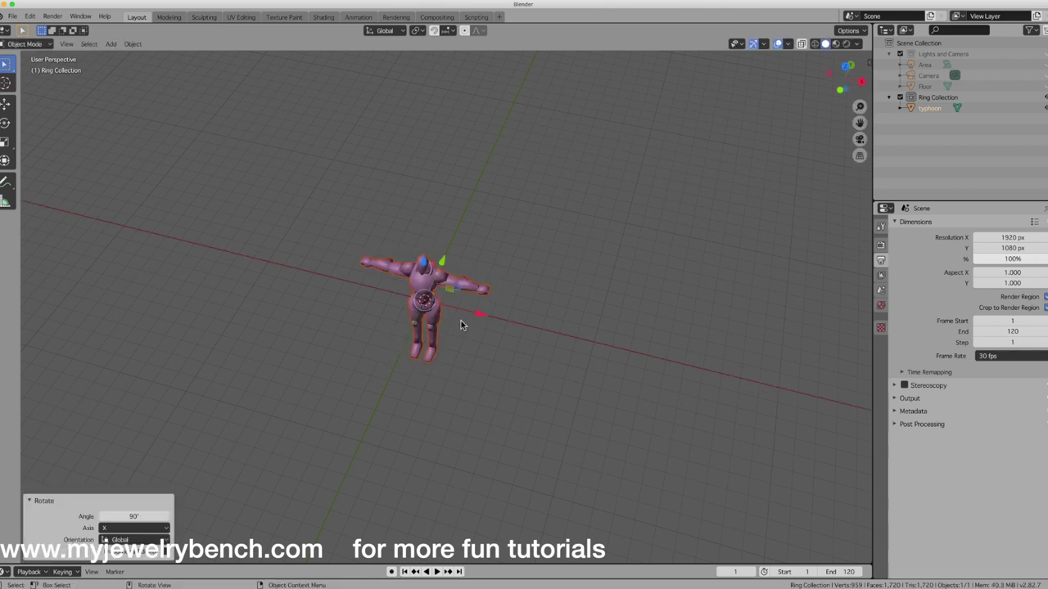
# Step: In front view, raise the figure 4.52 mm on Z so its feet rest on the ground
pyautogui.press('KP_1')
pyautogui.press('g')
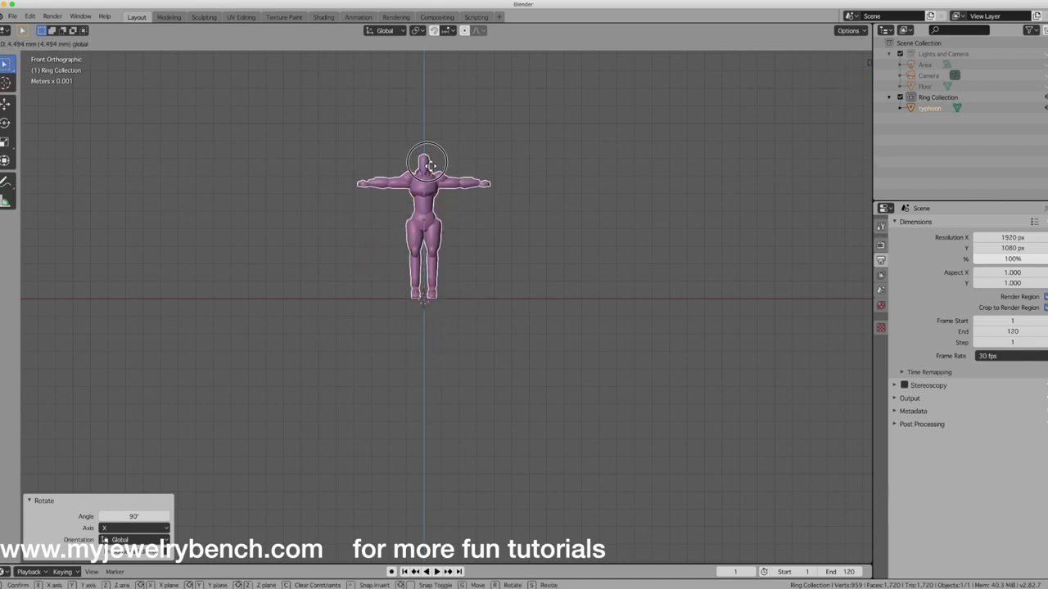
pyautogui.click(428, 164)
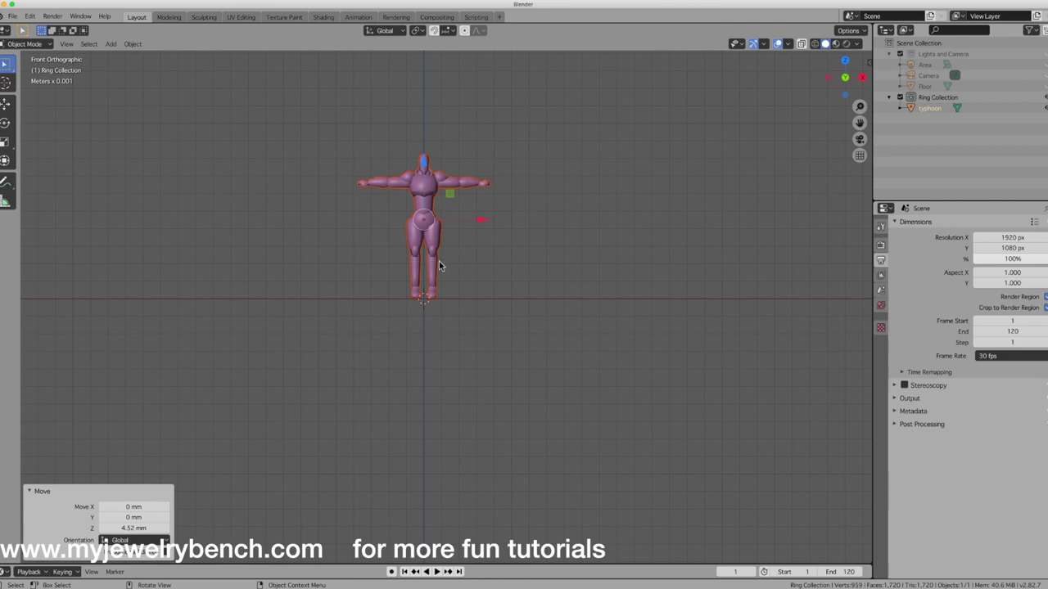
pyautogui.scroll(6, 418, 301)
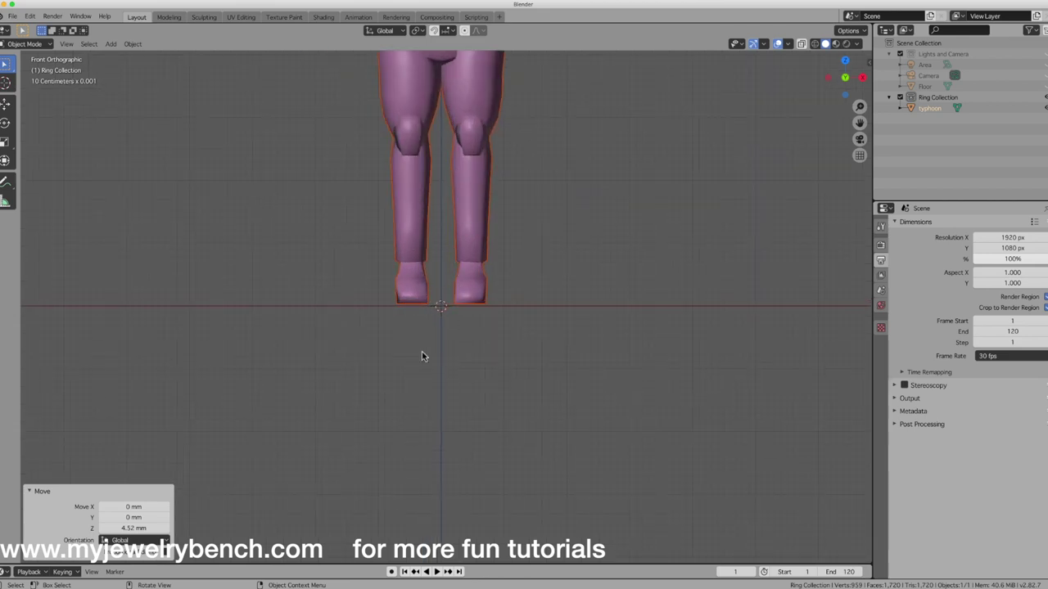
pyautogui.scroll(-6, 441, 304)
pyautogui.moveTo(479, 328); pyautogui.dragTo(477, 346, button='middle')
pyautogui.scroll(-3, 484, 293)
pyautogui.scroll(5, 490, 244)
pyautogui.moveTo(491, 245); pyautogui.dragTo(477, 226, button='middle')
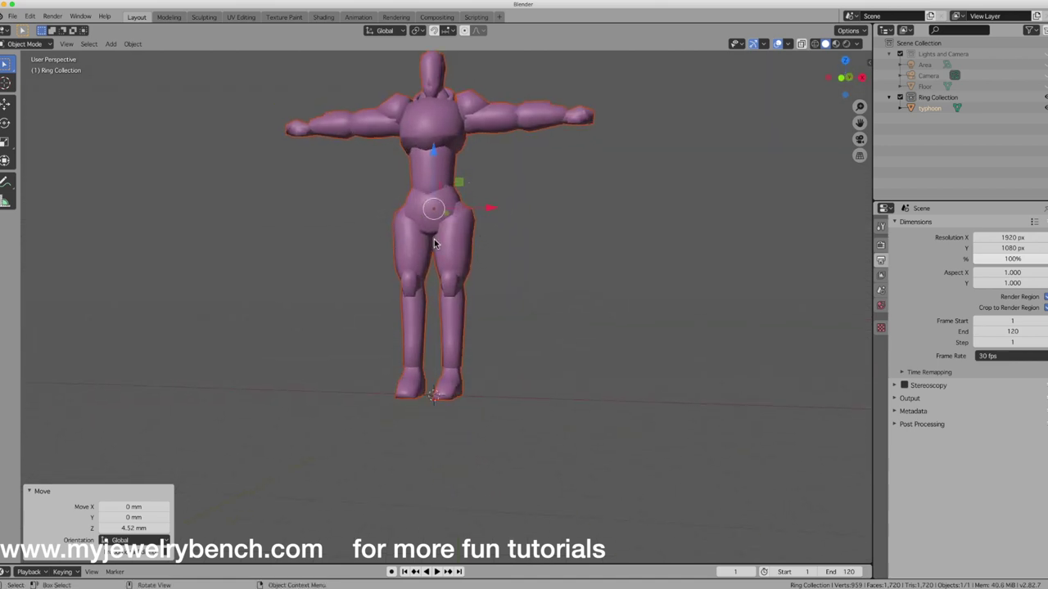
# Step: Apply all transforms to the typhoon figure with Ctrl+A
pyautogui.scroll(-2, 414, 319)
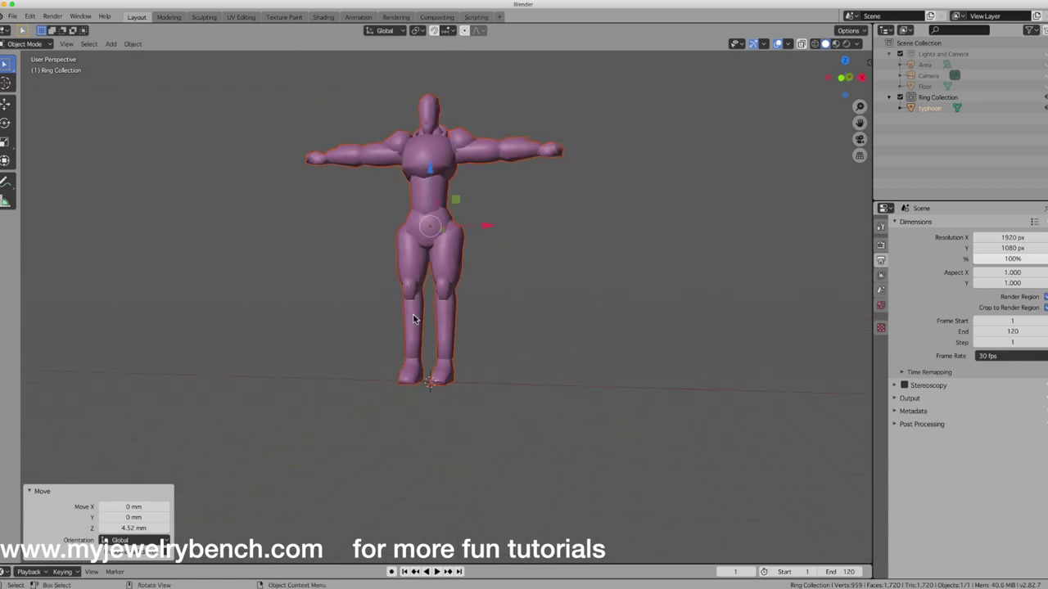
pyautogui.moveTo(421, 339); pyautogui.dragTo(446, 345, button='middle')
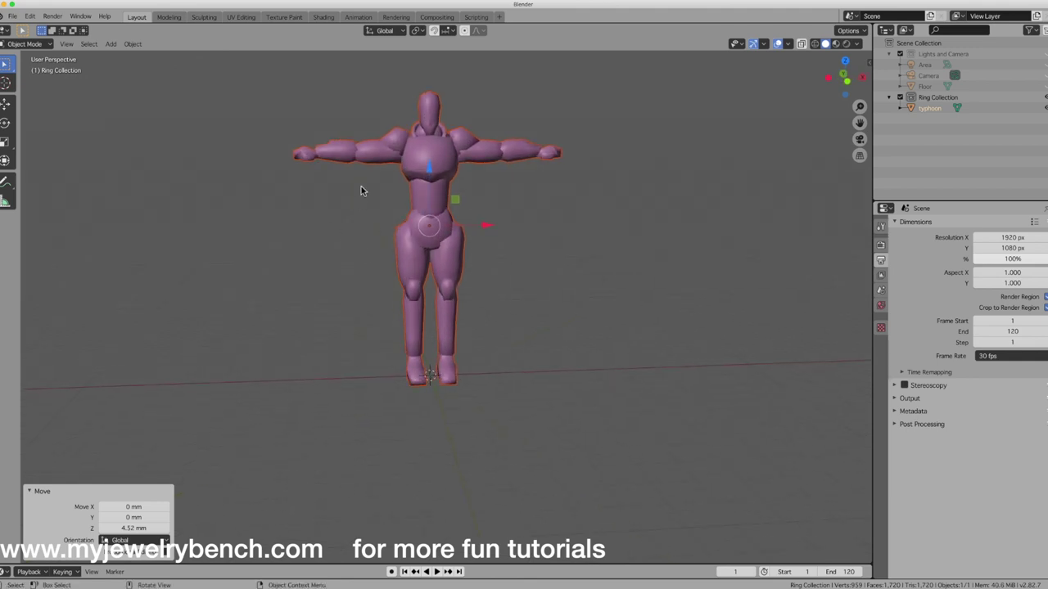
pyautogui.click(421, 188)
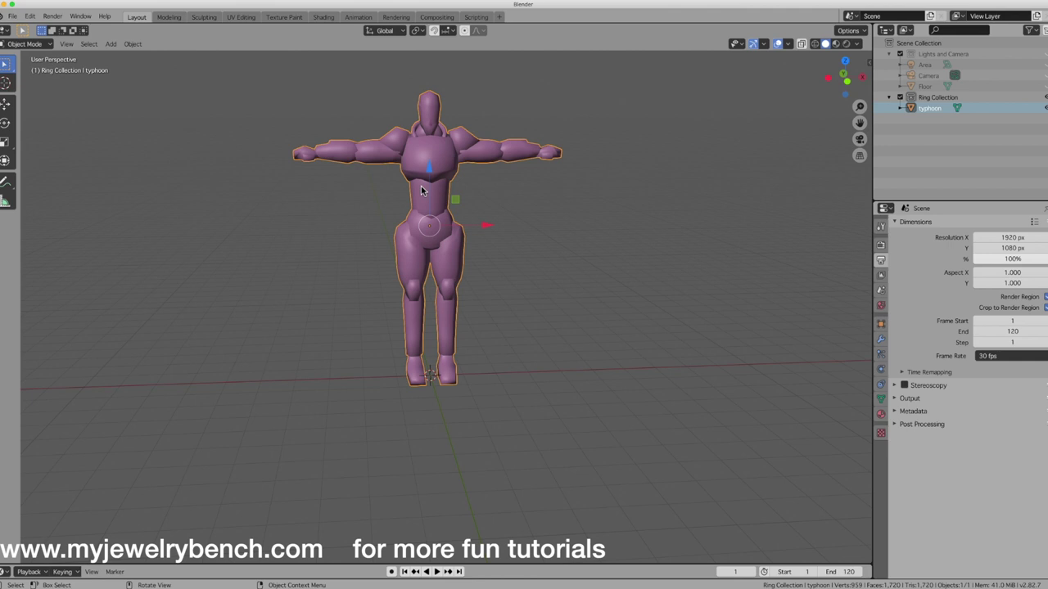
pyautogui.hotkey('ctrl', 'a')
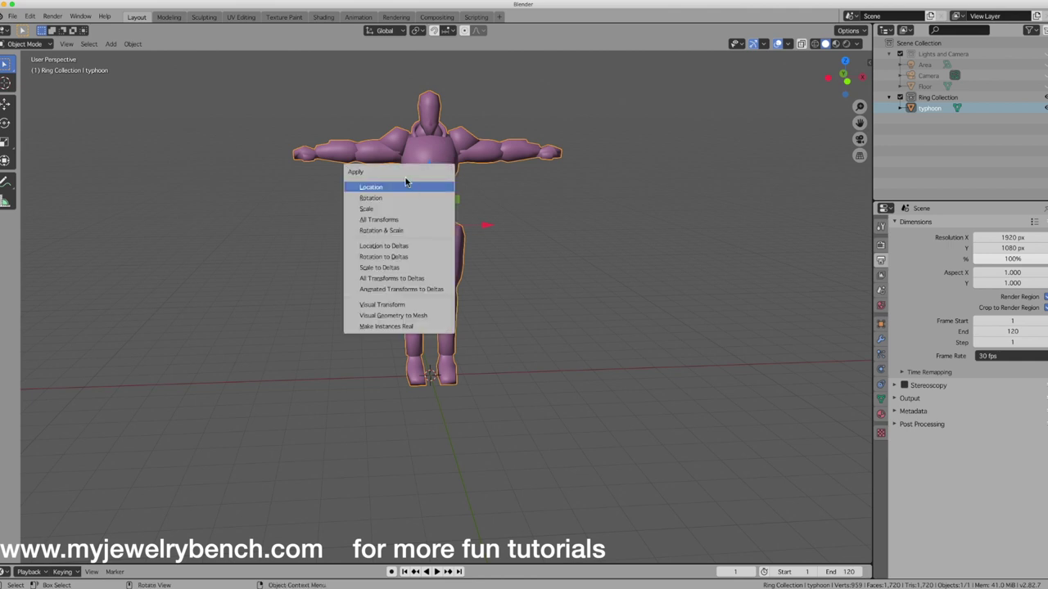
pyautogui.click(391, 219)
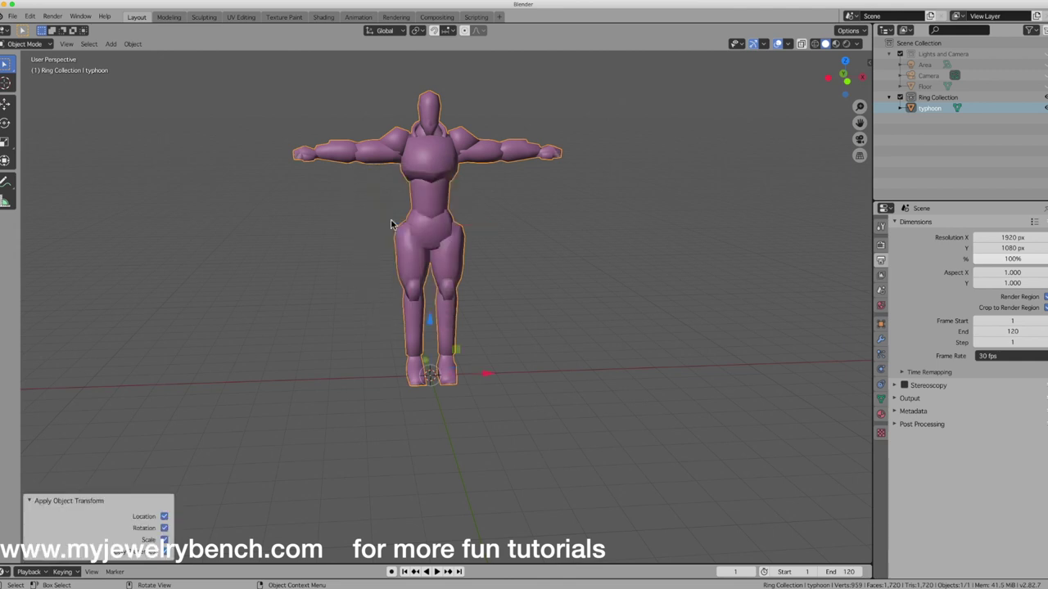
# Step: Orbit around the T-posed figure to check it stands on the ground, then deselect it
pyautogui.click(282, 458)
pyautogui.click(421, 211)
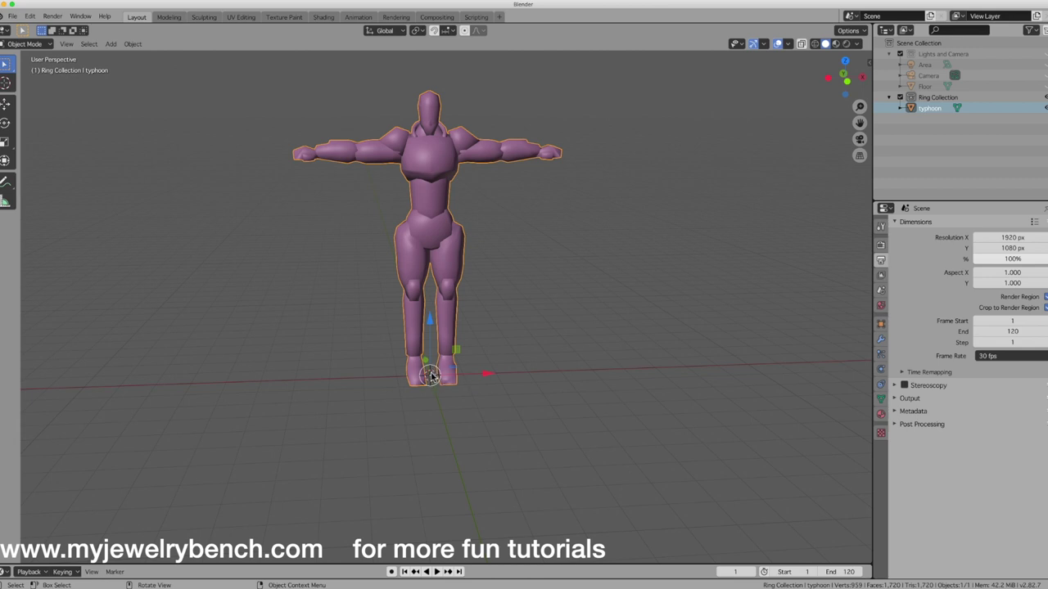
pyautogui.moveTo(462, 412); pyautogui.dragTo(369, 326, button='middle')
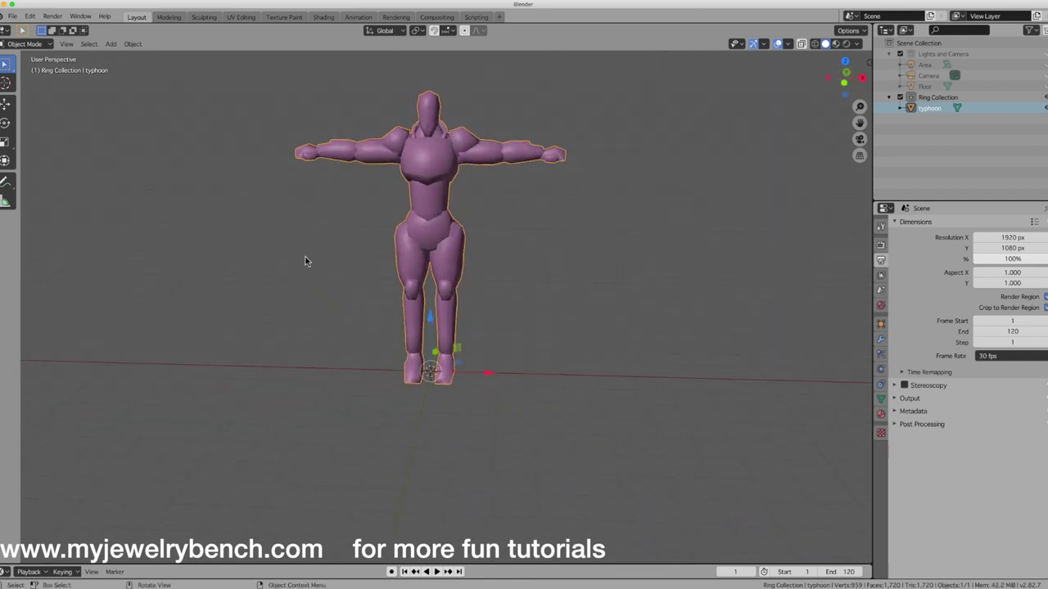
pyautogui.moveTo(315, 224); pyautogui.dragTo(322, 378, button='middle')
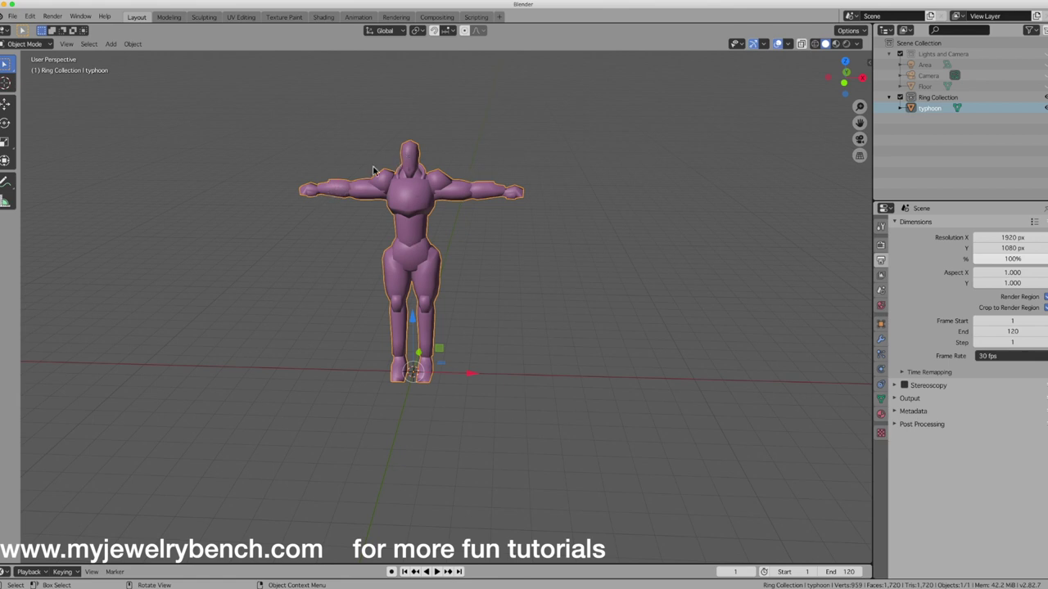
pyautogui.moveTo(458, 292); pyautogui.dragTo(501, 262, button='middle')
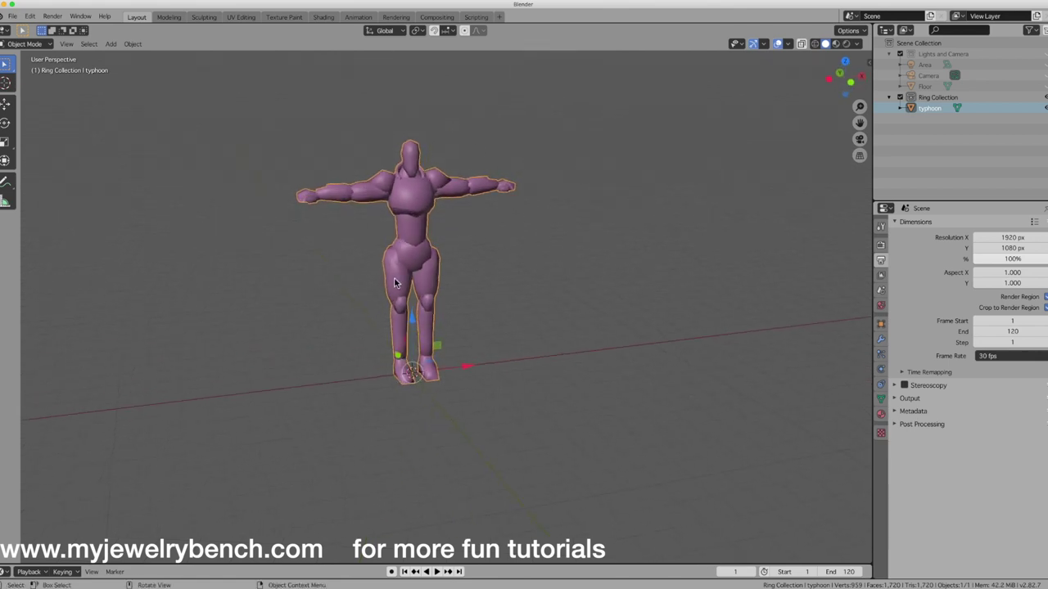
pyautogui.moveTo(391, 283); pyautogui.dragTo(421, 268, button='middle')
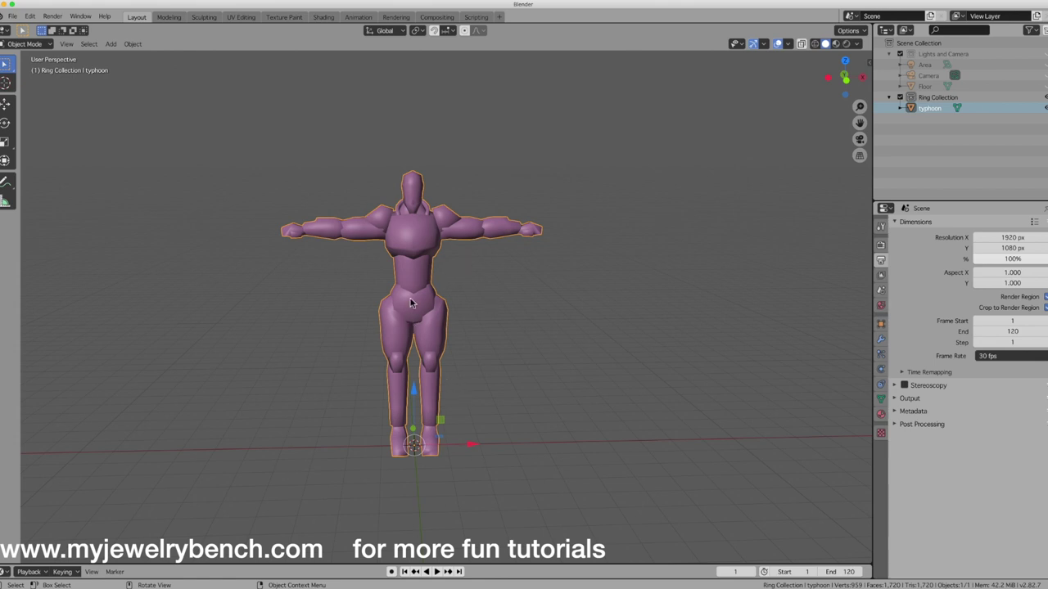
pyautogui.click(521, 415)
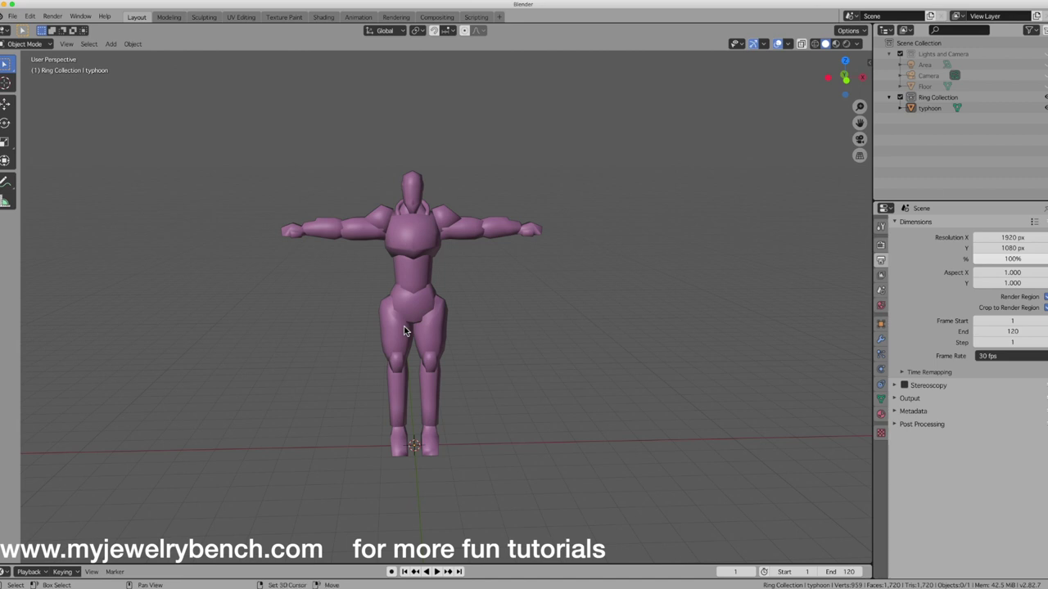
# Step: Add an Armature > Basic > Basic Human (Meta-Rig) at the figure's feet and start scaling it
pyautogui.hotkey('shift', 'a')
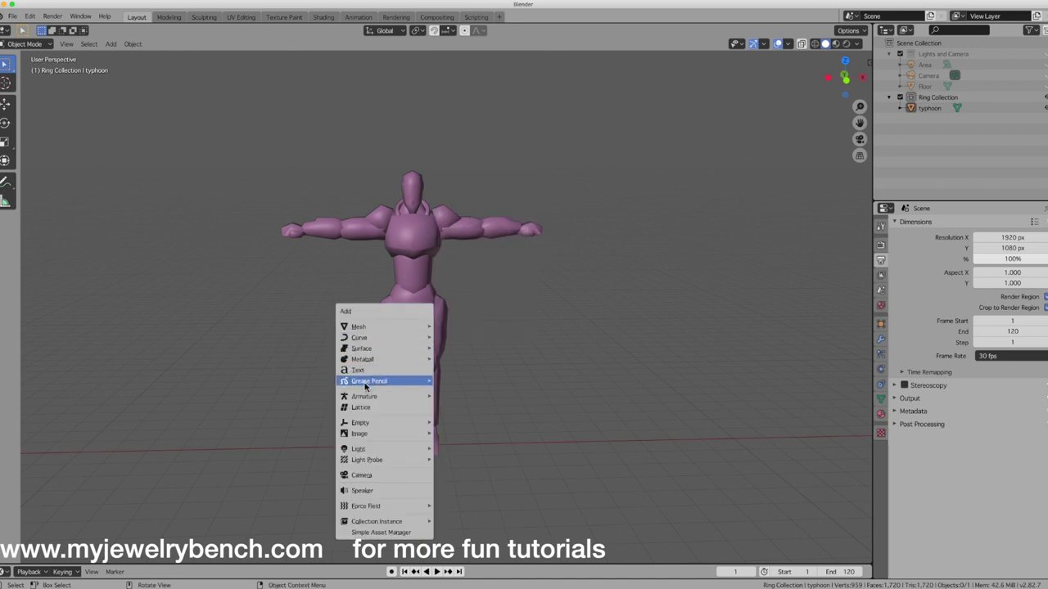
pyautogui.moveTo(364, 399)
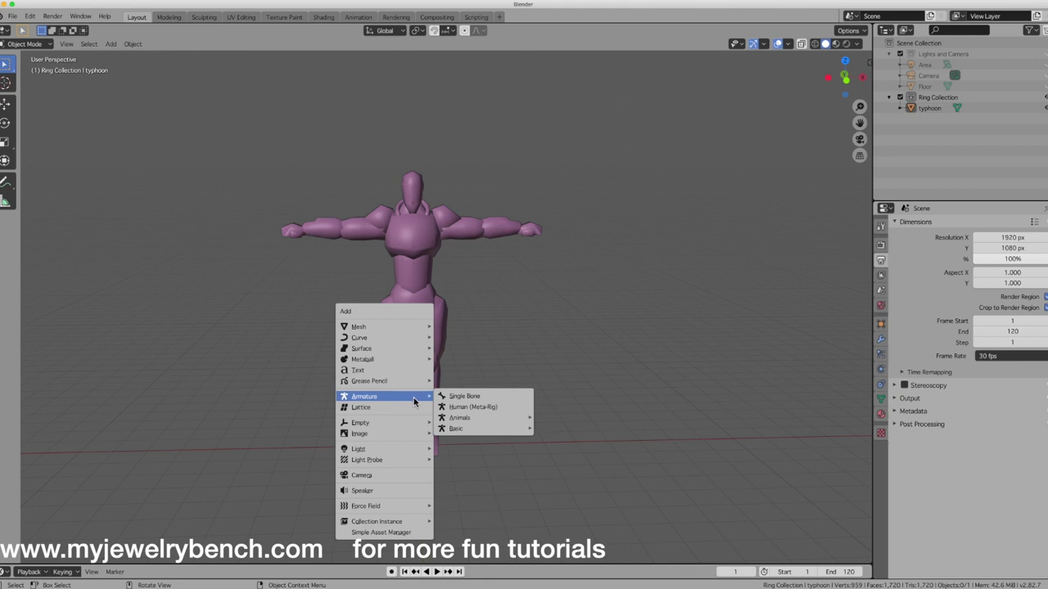
pyautogui.moveTo(483, 434)
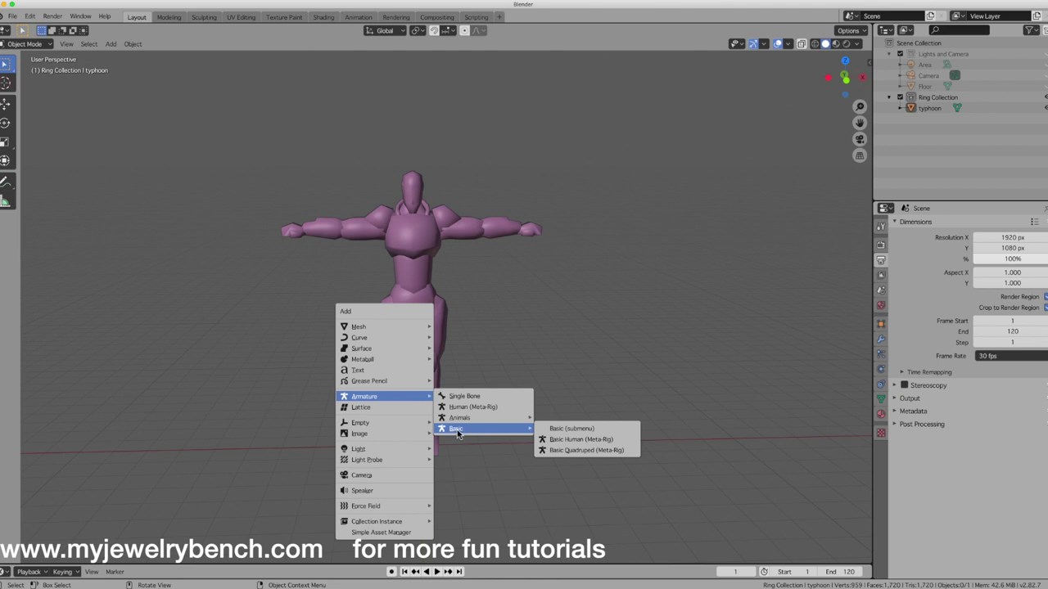
pyautogui.click(596, 442)
pyautogui.moveTo(415, 414)
pyautogui.mouseDown(button='middle')
pyautogui.moveTo(432, 403)
pyautogui.moveTo(420, 408)
pyautogui.mouseUp(button='middle')
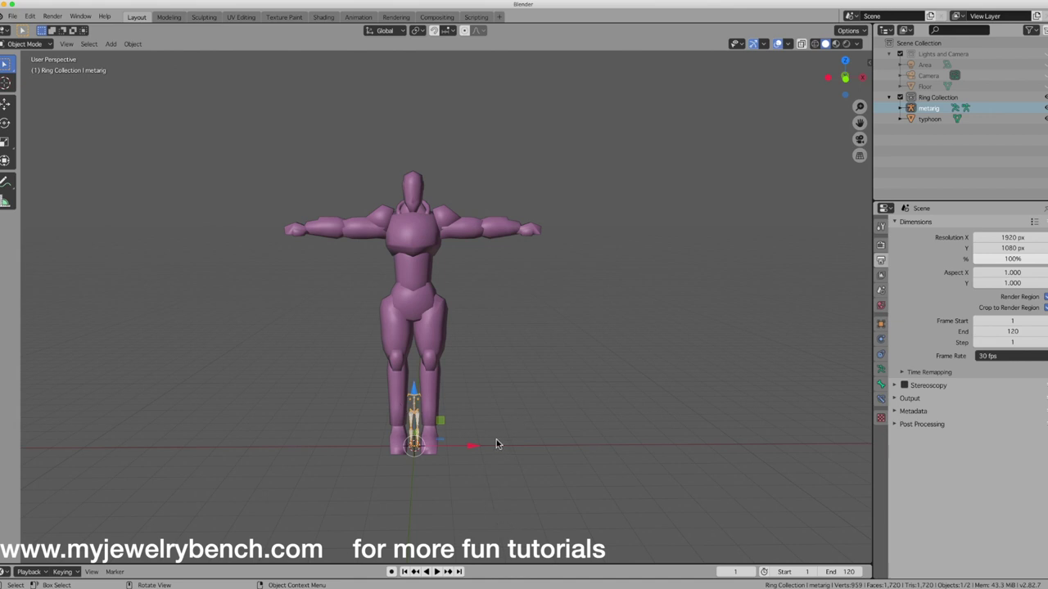
pyautogui.press('s')
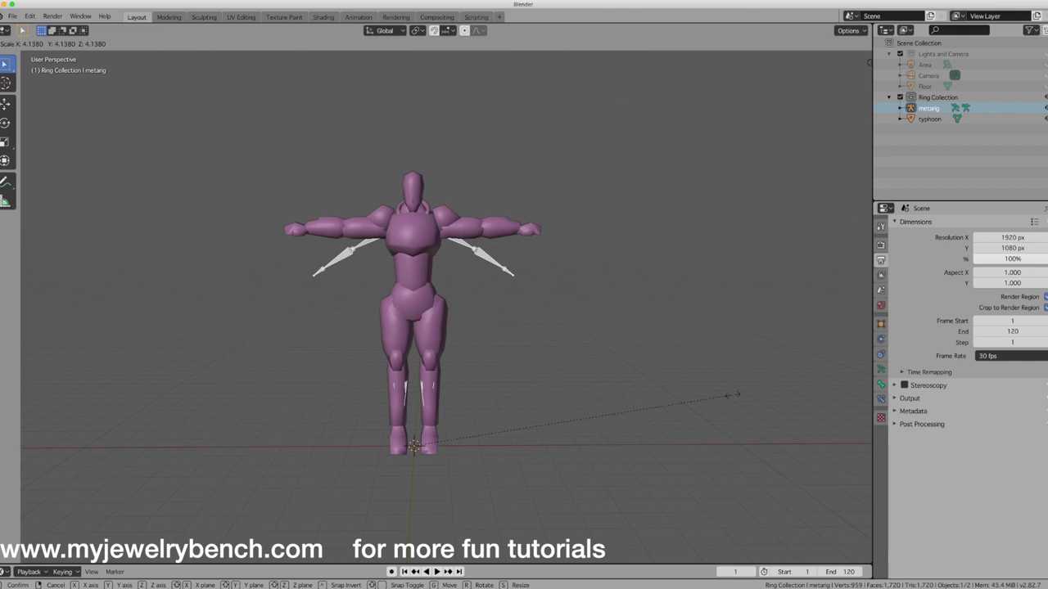
# Step: Confirm the enlarged metarig size and shift it -0.129 mm along Y into the robot's body
pyautogui.click(733, 394)
pyautogui.moveTo(596, 437); pyautogui.dragTo(484, 433, button='middle')
pyautogui.moveTo(474, 452); pyautogui.dragTo(472, 454)
pyautogui.moveTo(473, 454); pyautogui.dragTo(573, 446, button='middle')
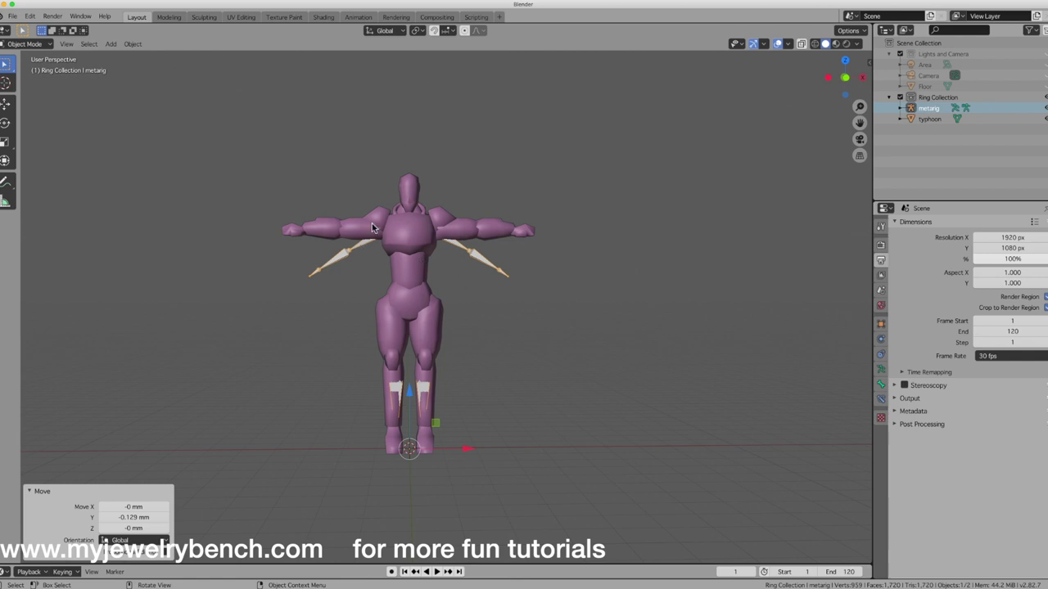
pyautogui.moveTo(419, 244); pyautogui.dragTo(471, 227, button='middle')
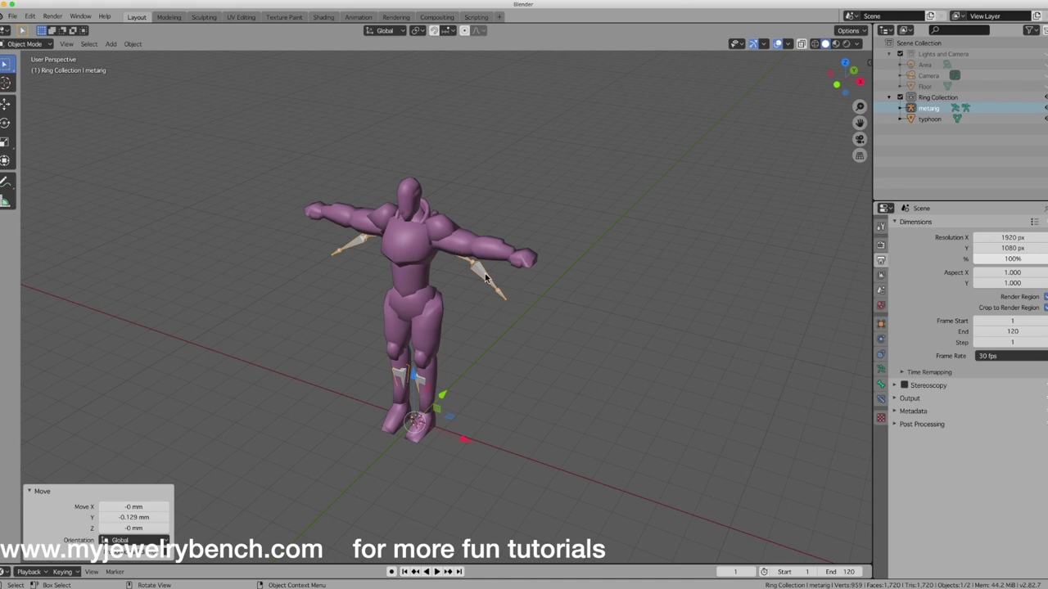
pyautogui.scroll(5, 484, 281)
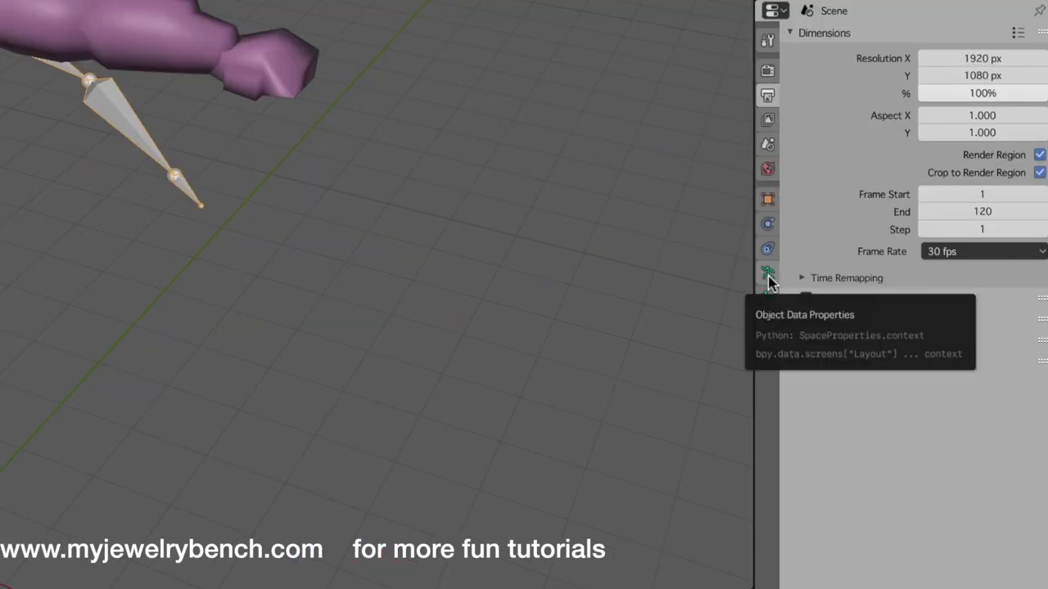
# Step: Tick In Front under the armature's Viewport Display settings, then check the bones from the side
pyautogui.click(768, 277)
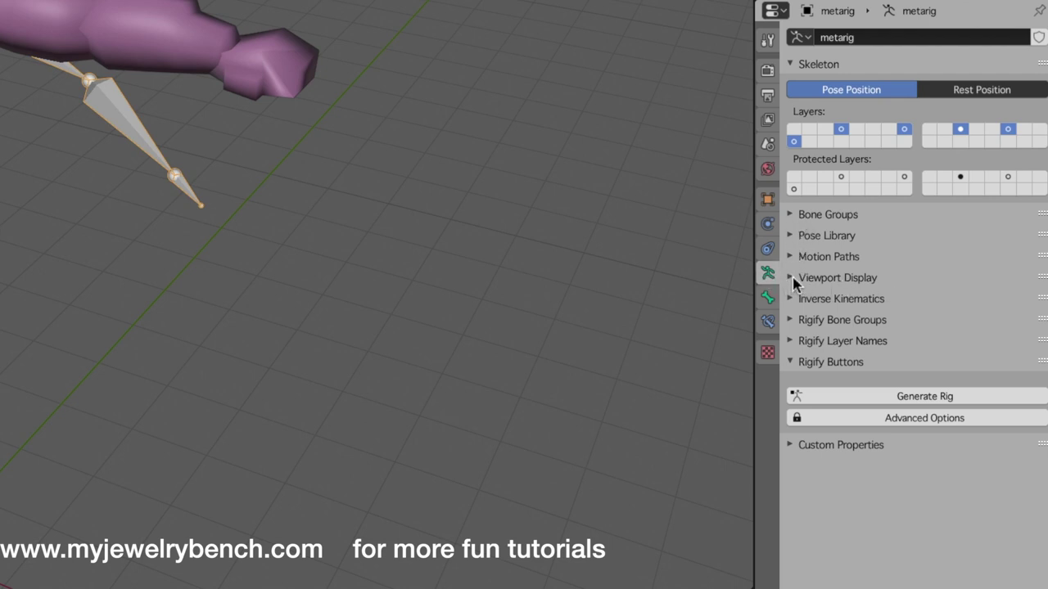
pyautogui.click(793, 279)
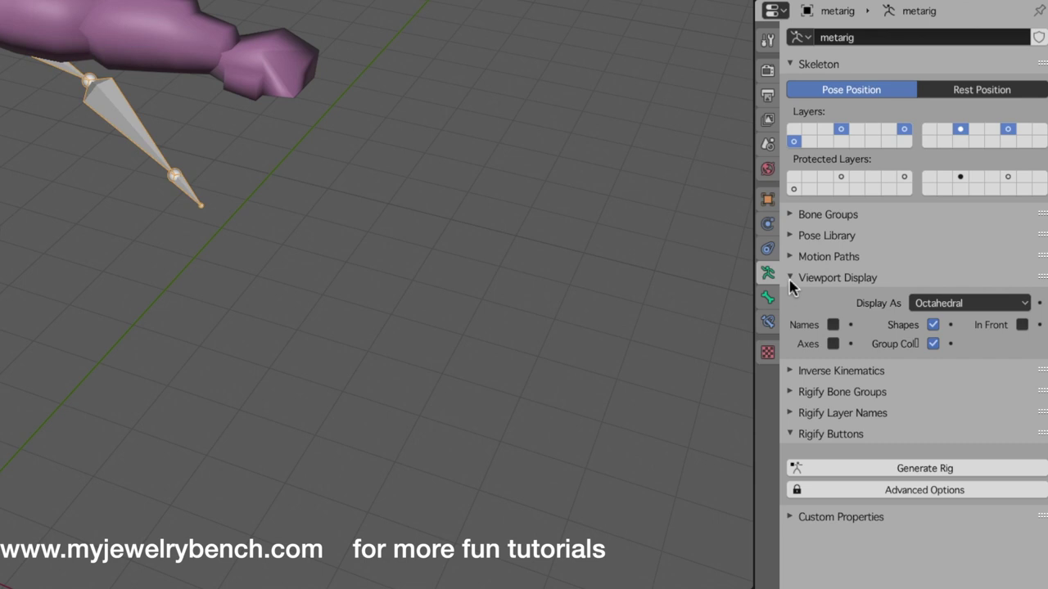
pyautogui.click(1025, 326)
pyautogui.moveTo(177, 241); pyautogui.dragTo(391, 221, button='middle')
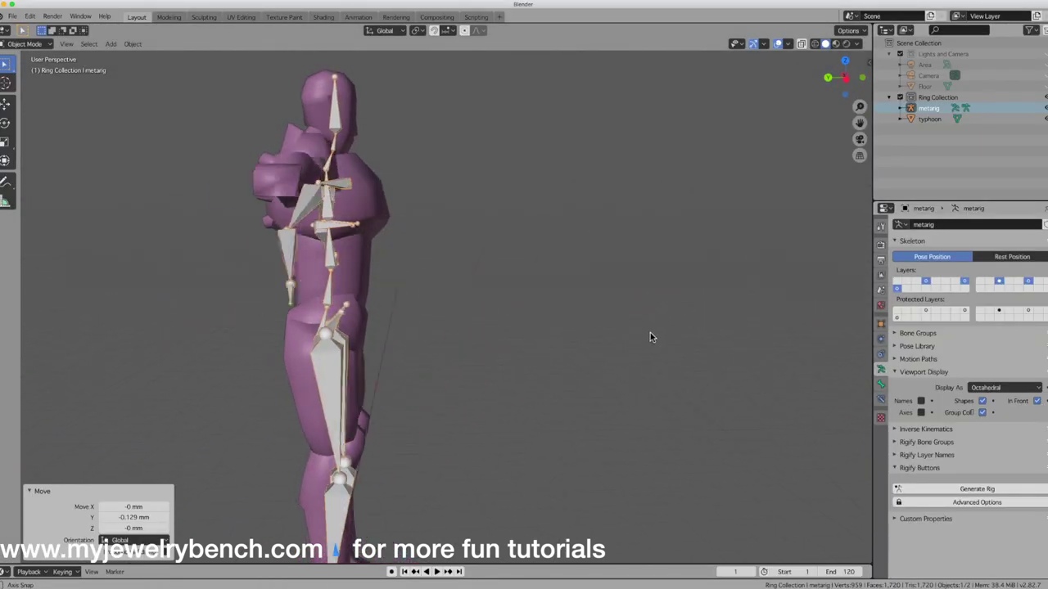
pyautogui.moveTo(650, 337); pyautogui.dragTo(533, 377, button='middle')
pyautogui.scroll(-3, 449, 366)
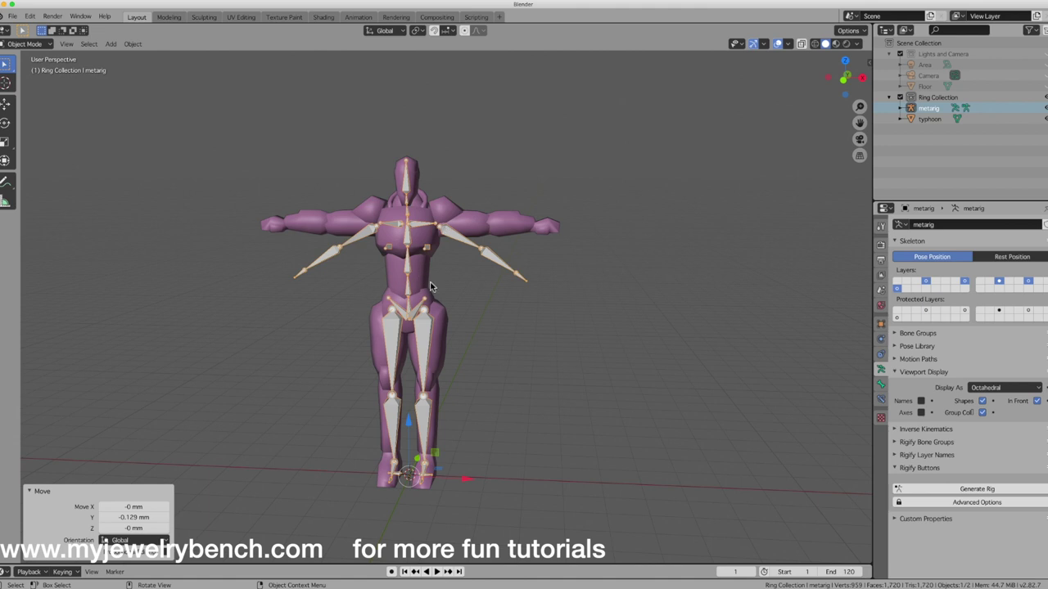
# Step: Switch to Front orthographic view, then select the robot mesh and reselect the metarig
pyautogui.press('KP_1')
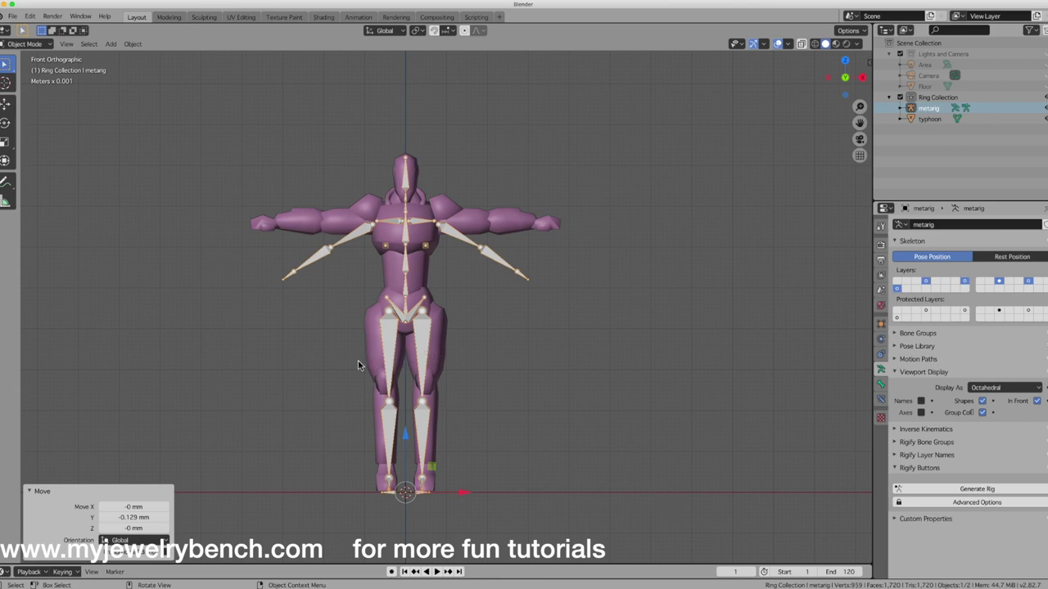
pyautogui.press('`')
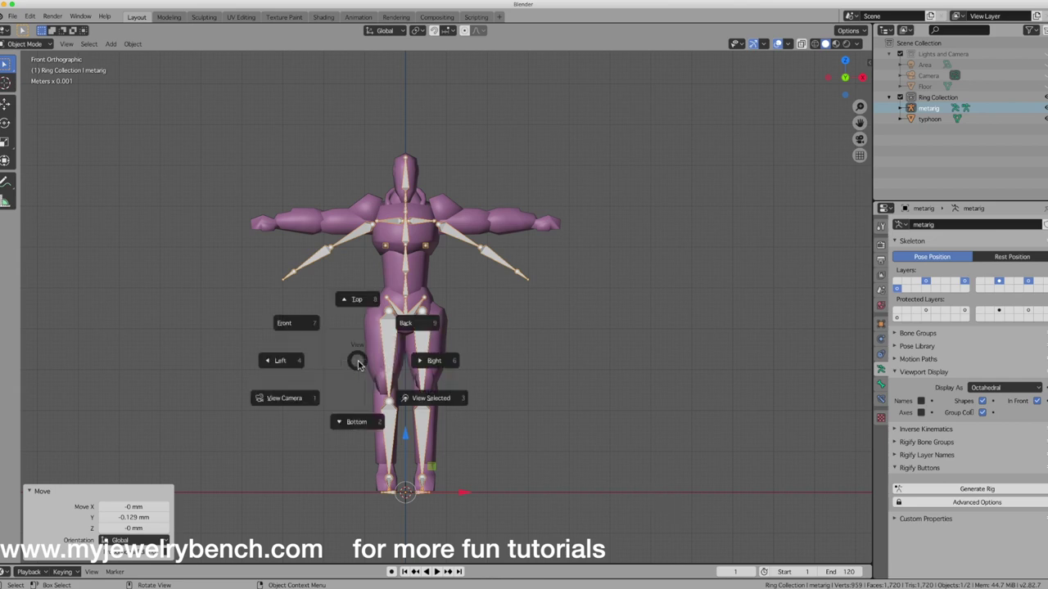
pyautogui.click(294, 325)
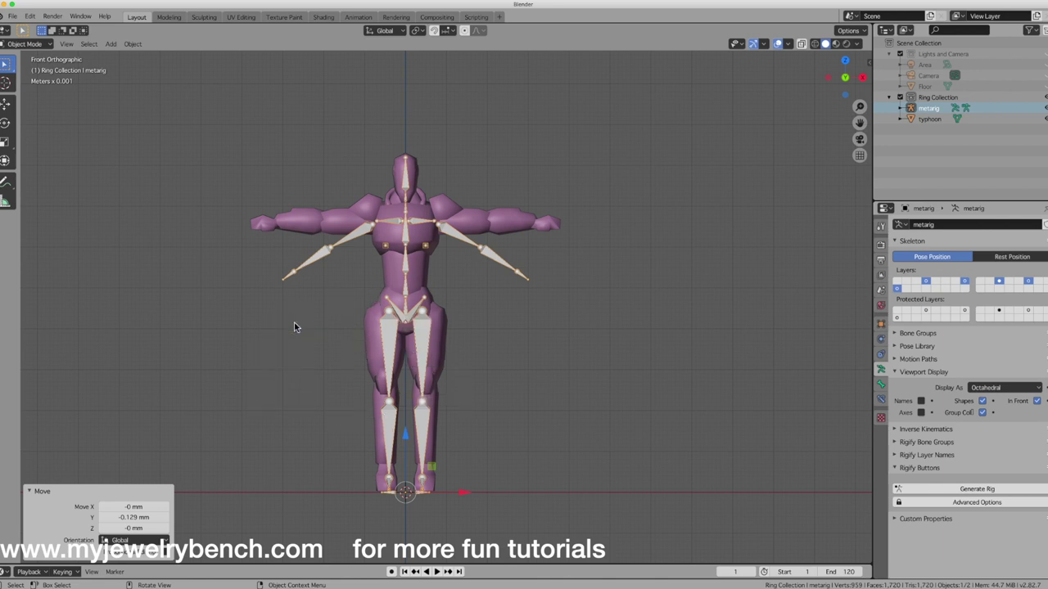
pyautogui.scroll(3, 396, 271)
pyautogui.scroll(-3, 397, 271)
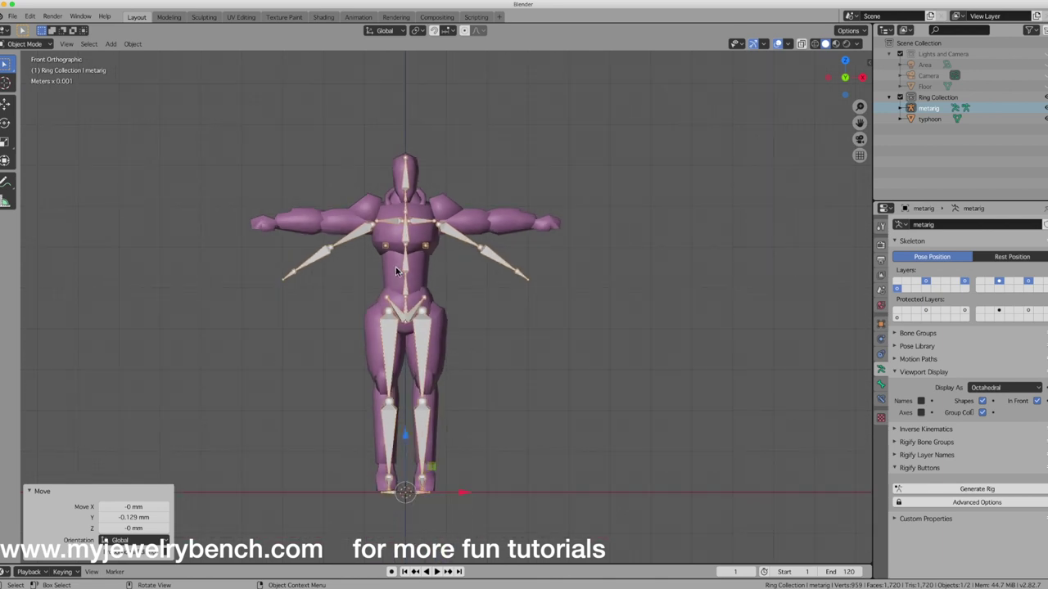
pyautogui.click(407, 163)
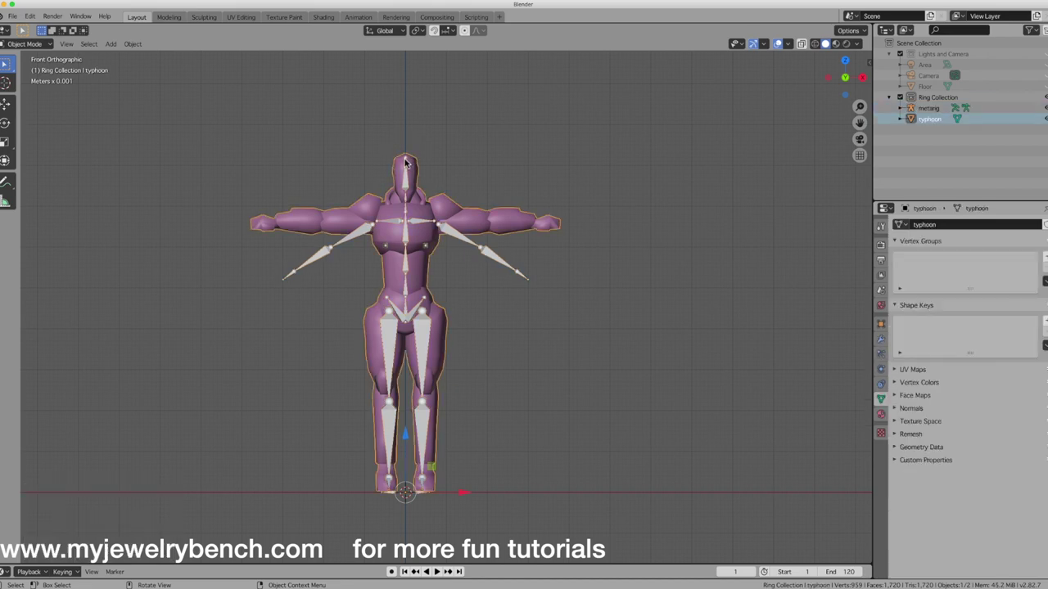
pyautogui.click(491, 254)
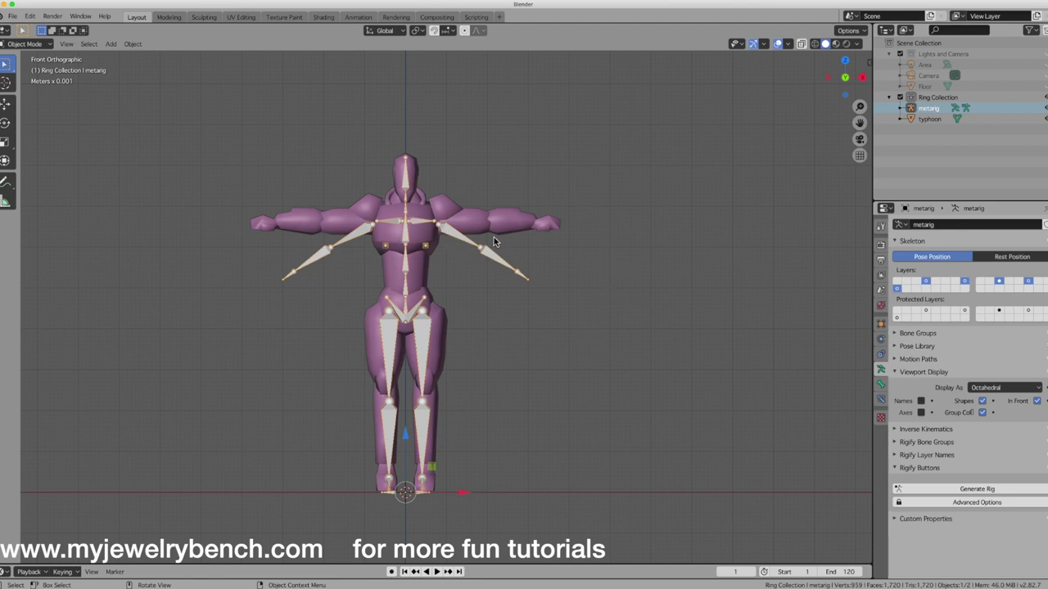
# Step: In Edit Mode, move the upper_arm.L elbow joint vertically and enable X-axis mirroring
pyautogui.press('Tab')
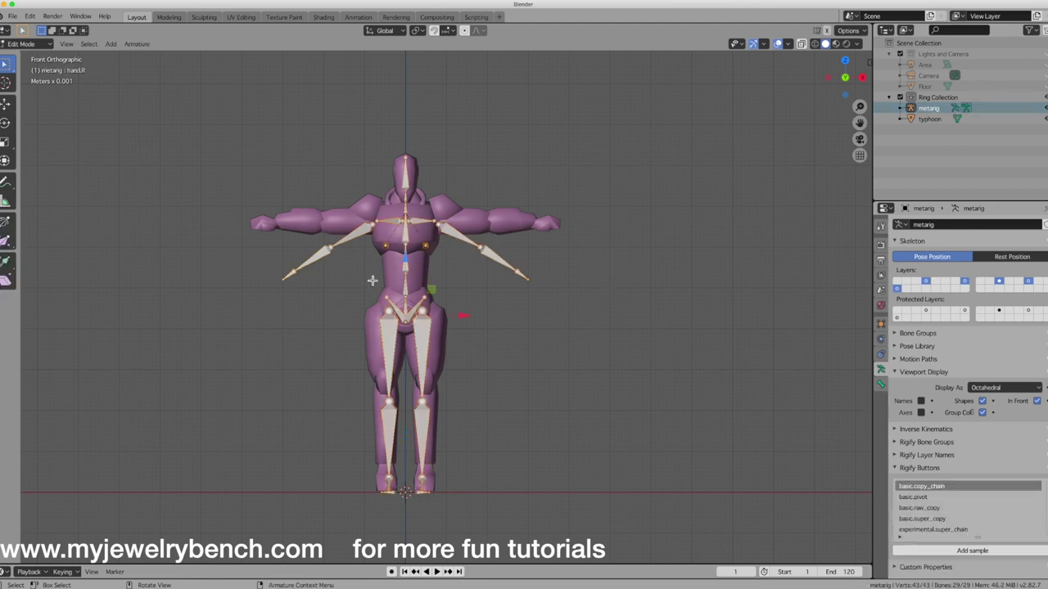
pyautogui.click(482, 250)
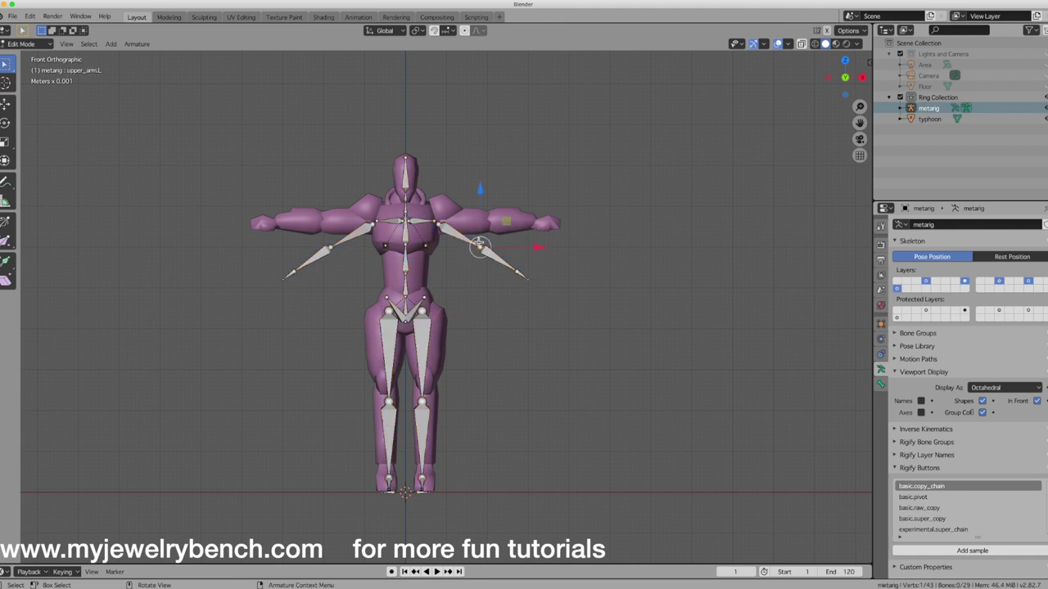
pyautogui.moveTo(480, 192); pyautogui.dragTo(481, 228)
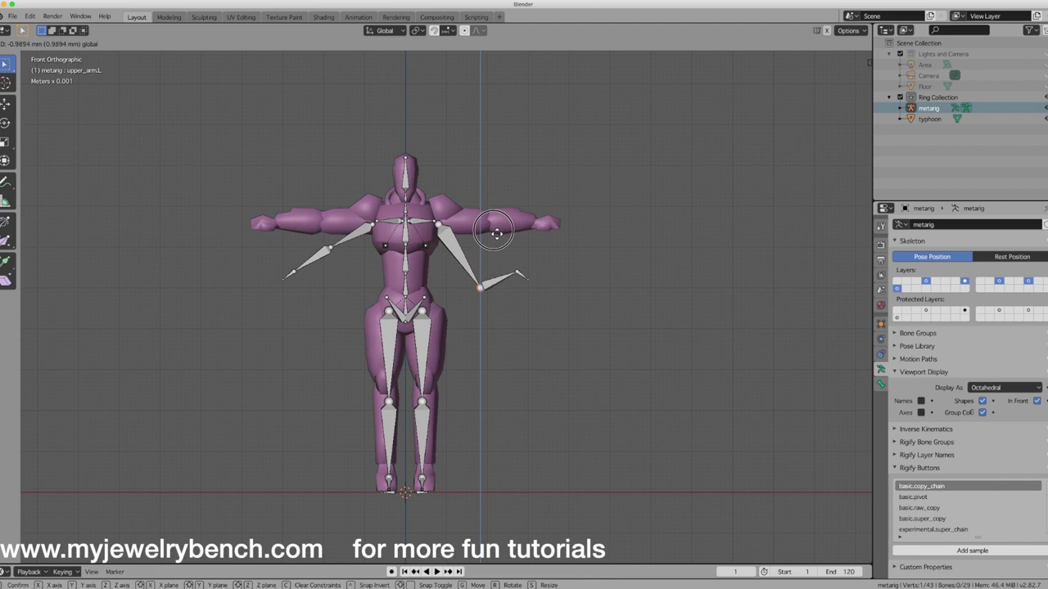
pyautogui.click(501, 199)
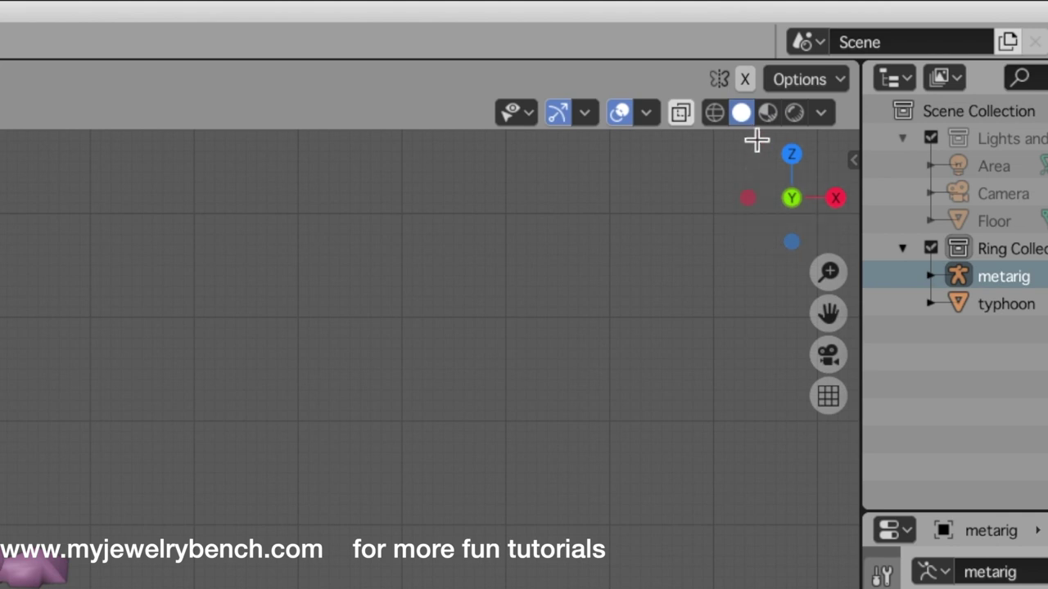
pyautogui.click(745, 80)
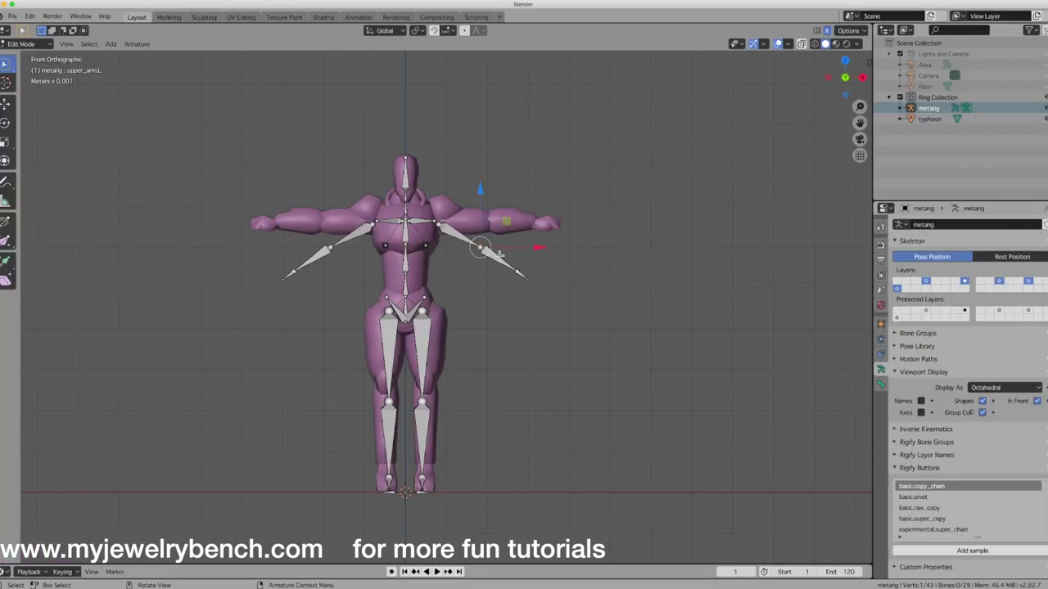
# Step: Move the upper arm tip, forearm.L joint and hand.L tip up to the robot's hand
pyautogui.moveTo(482, 247); pyautogui.dragTo(495, 218)
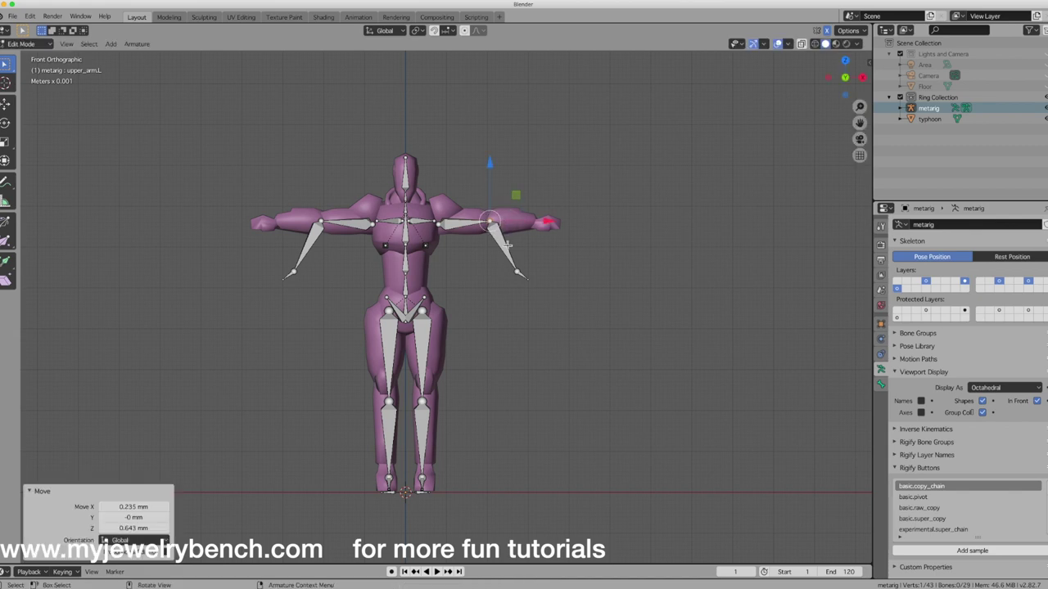
pyautogui.click(517, 271)
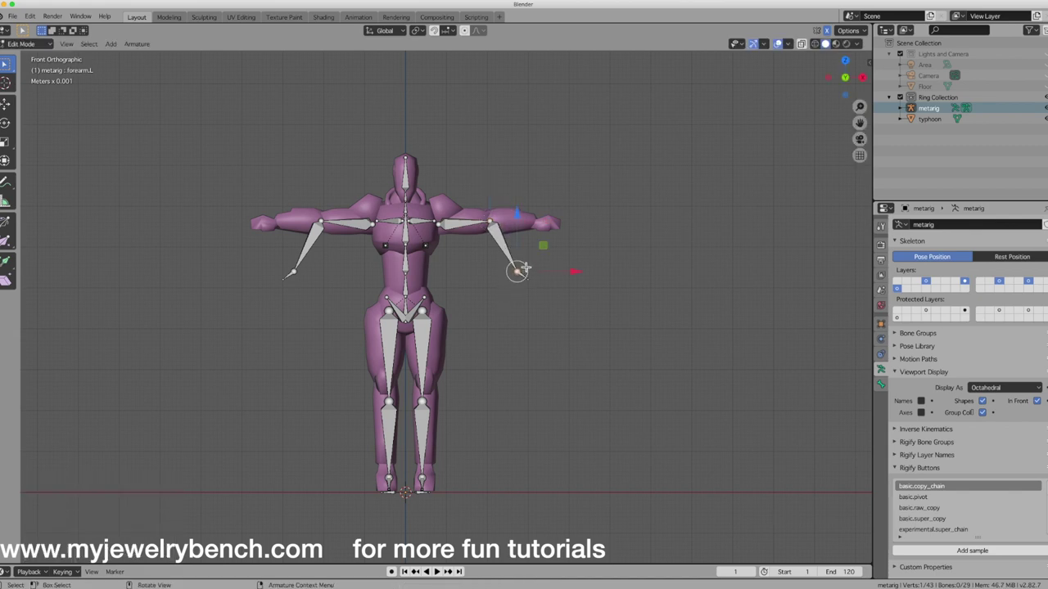
pyautogui.scroll(3, 524, 271)
pyautogui.moveTo(530, 286); pyautogui.dragTo(565, 202)
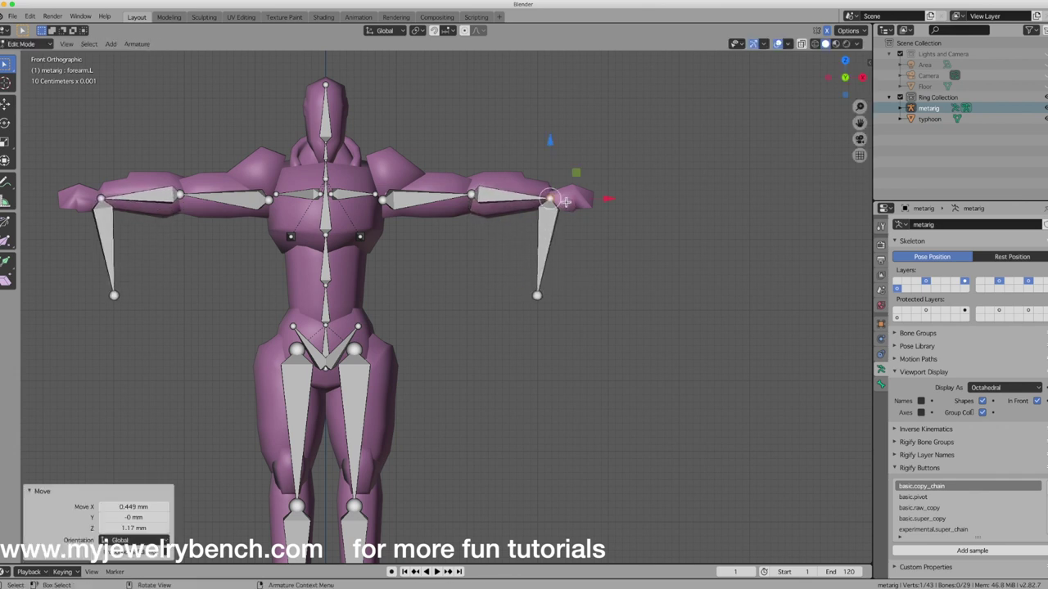
pyautogui.click(537, 297)
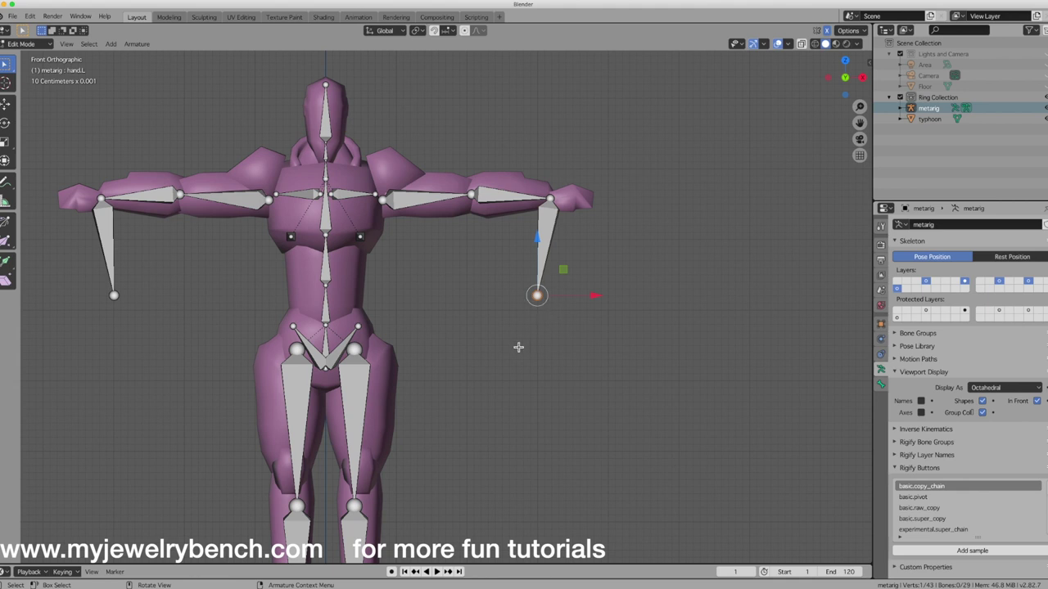
pyautogui.press('g')
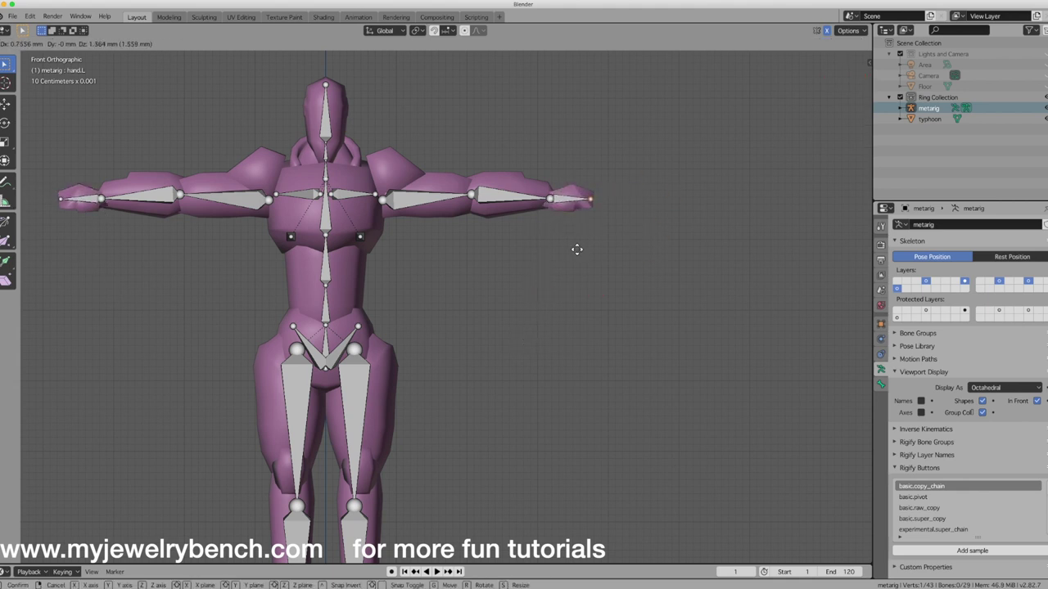
pyautogui.click(577, 250)
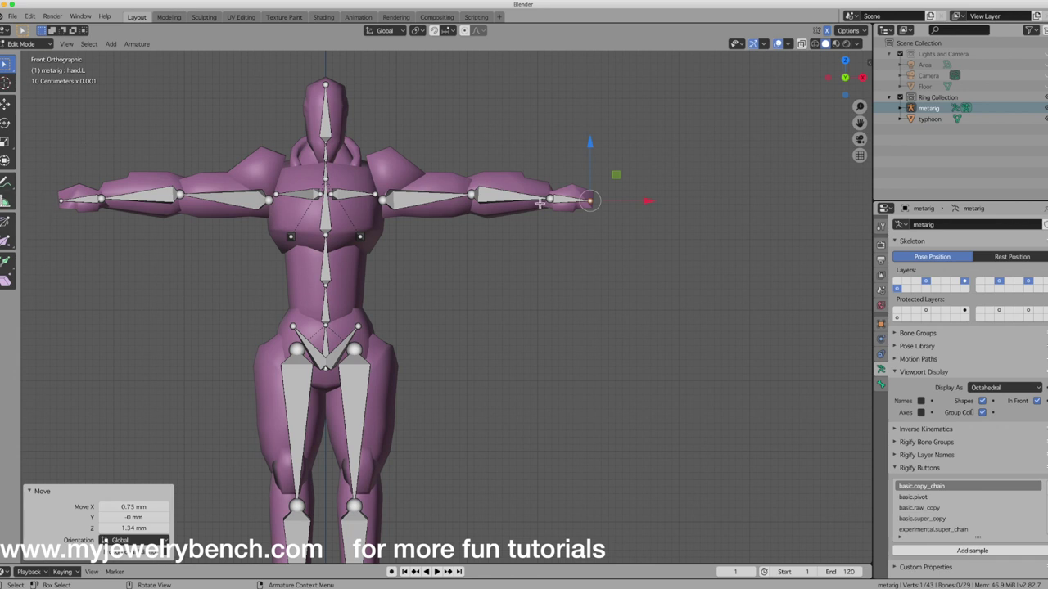
# Step: Raise the upper arm's shoulder-end joint and the shoulder.R joint slightly
pyautogui.click(272, 200)
pyautogui.press('g')
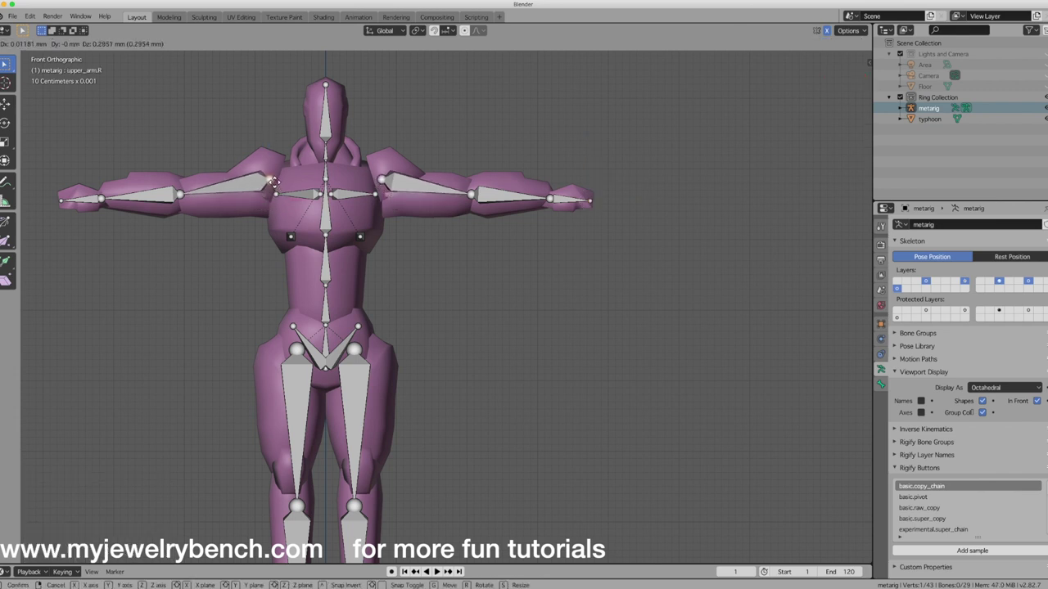
pyautogui.click(273, 179)
pyautogui.click(281, 193)
pyautogui.press('g')
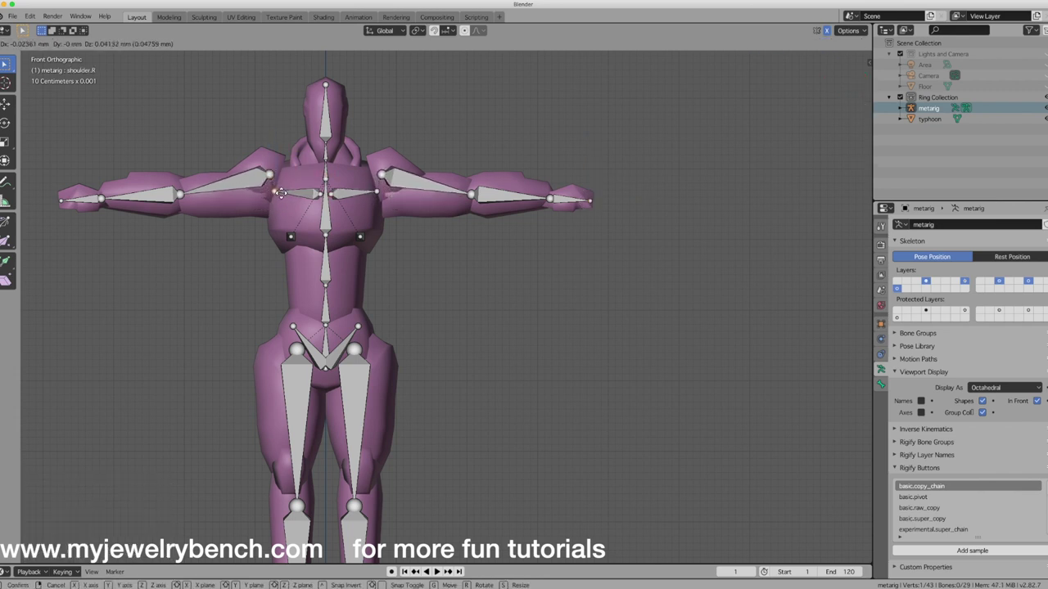
pyautogui.click(278, 179)
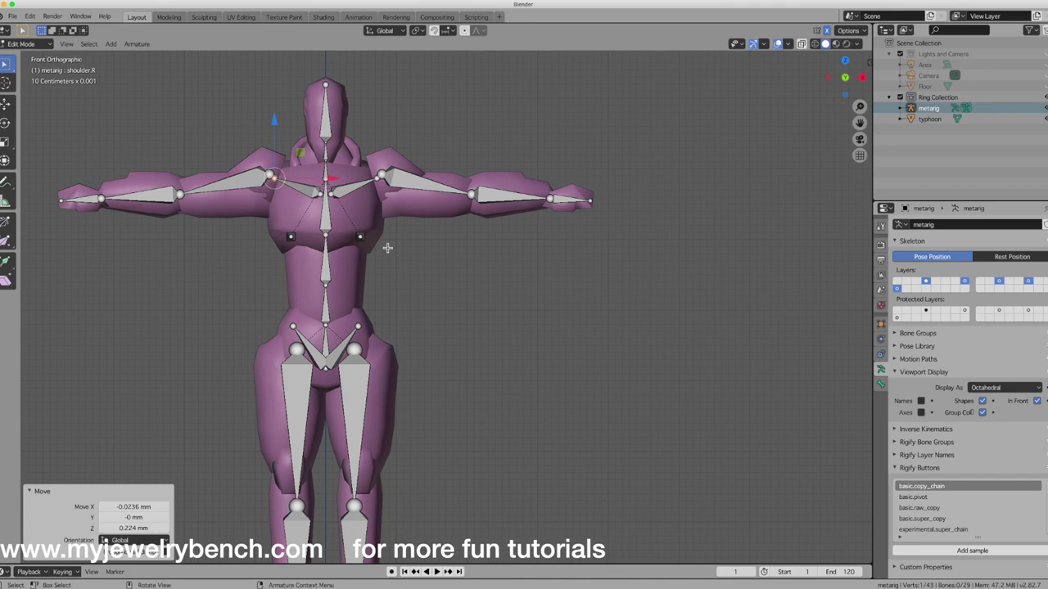
pyautogui.moveTo(371, 253); pyautogui.dragTo(488, 345, button='middle')
# Step: Select the breast.L and breast.R bones and orbit back toward the front view
pyautogui.click(354, 247)
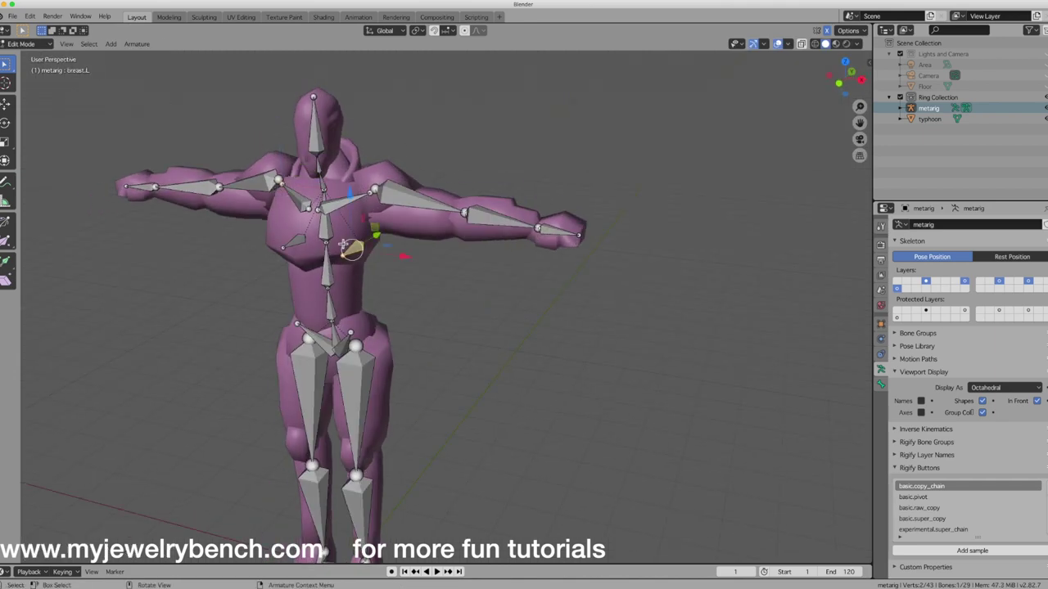
pyautogui.click(300, 247)
pyautogui.click(353, 249)
pyautogui.moveTo(359, 284); pyautogui.dragTo(436, 276, button='middle')
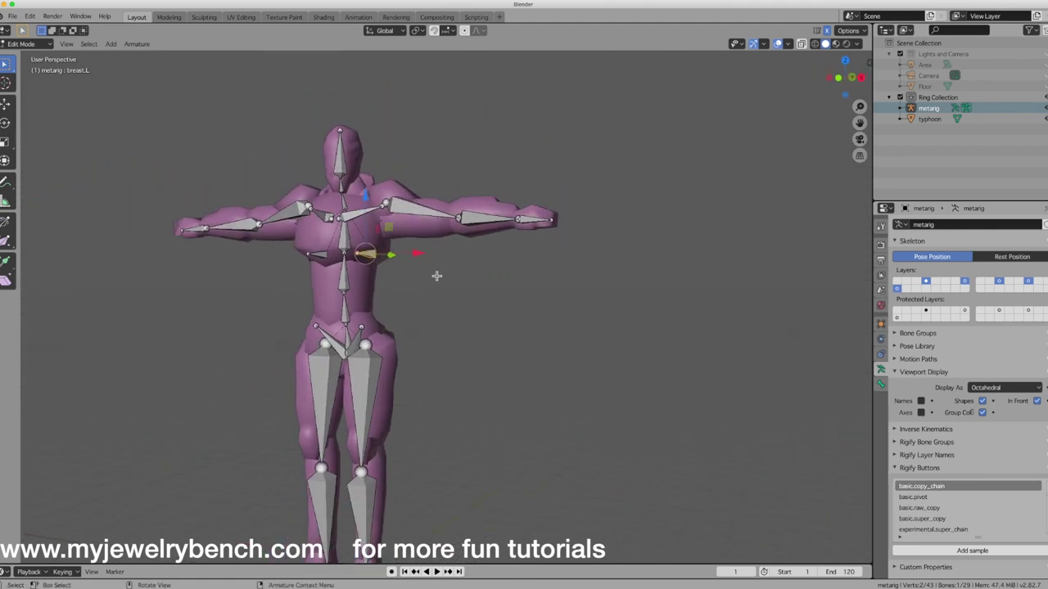
pyautogui.moveTo(450, 335); pyautogui.dragTo(417, 339, button='middle')
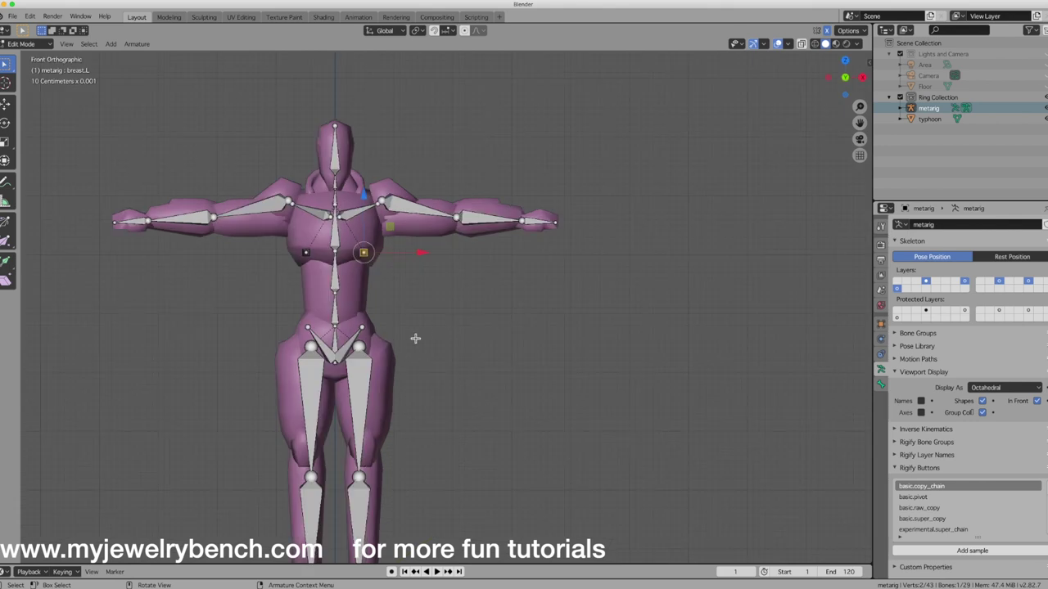
pyautogui.scroll(-1, 423, 232)
pyautogui.scroll(3, 362, 389)
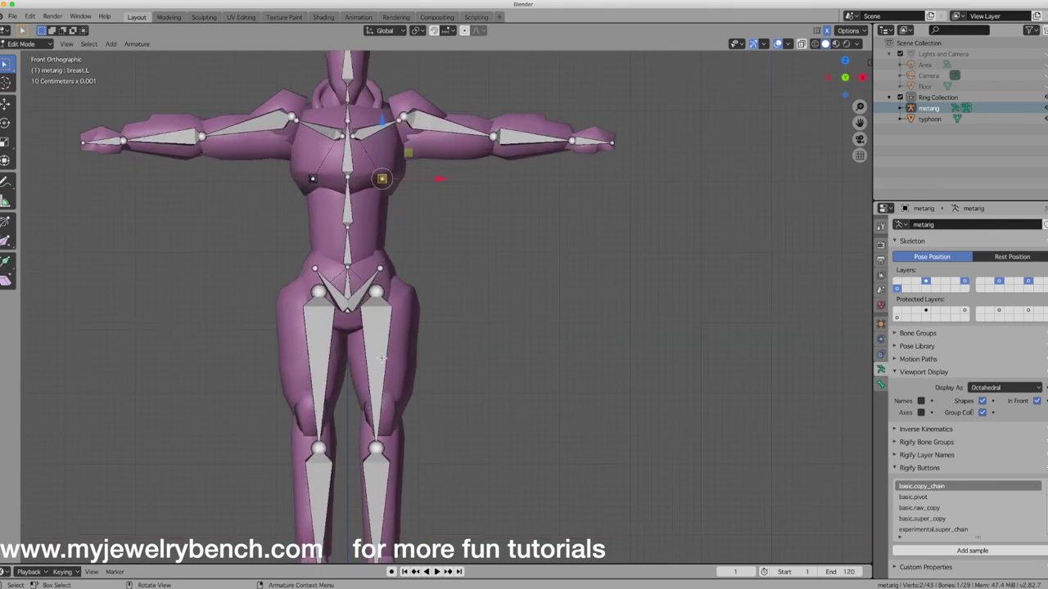
# Step: Move the mirrored thigh.L hip joints to fit the thighs and raise the knee joint
pyautogui.click(377, 295)
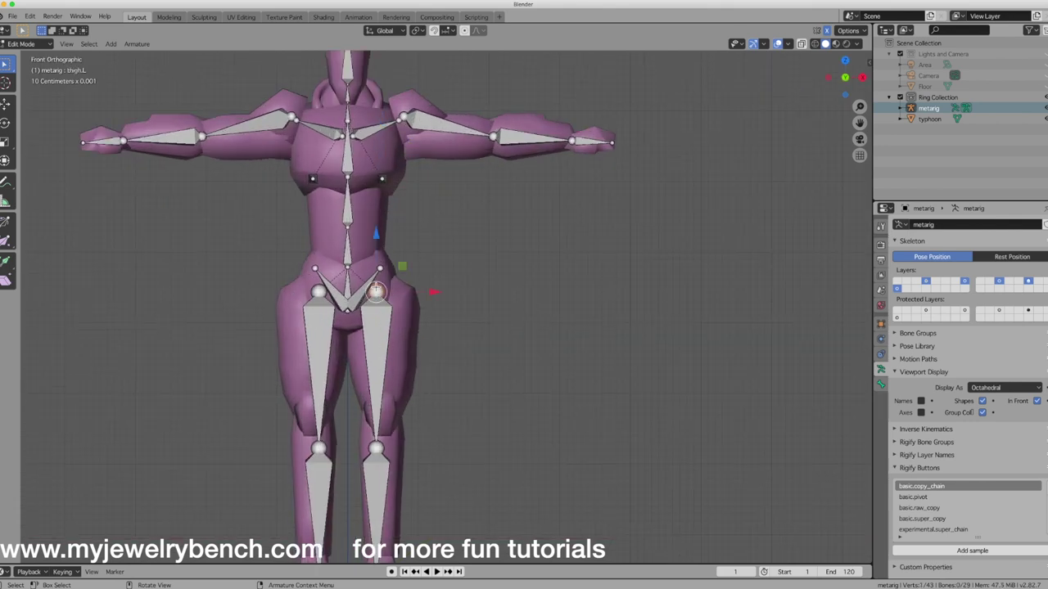
pyautogui.moveTo(375, 286); pyautogui.dragTo(385, 302)
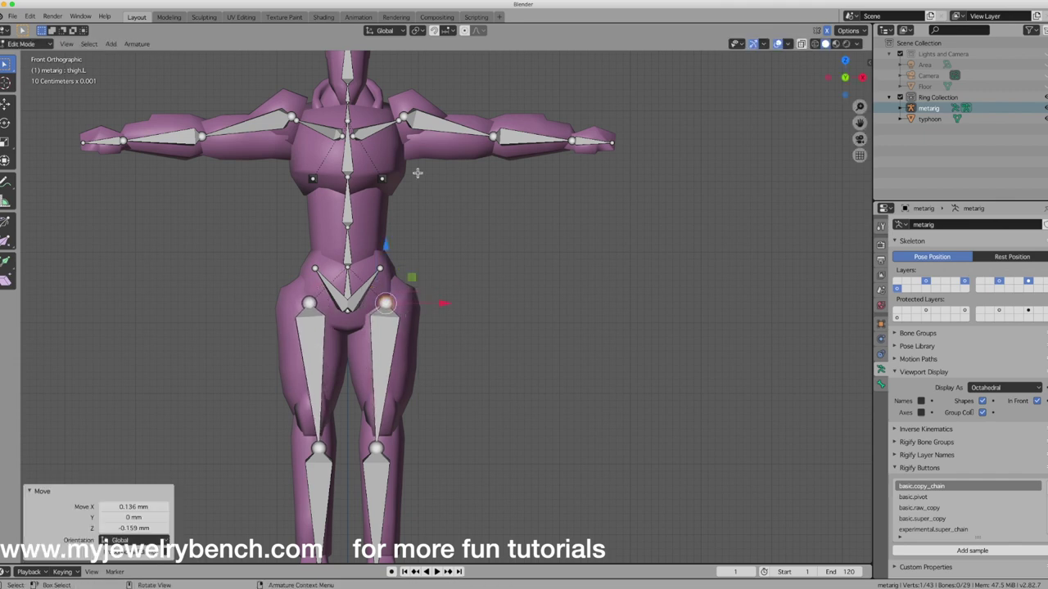
pyautogui.scroll(-3, 397, 315)
pyautogui.scroll(4, 373, 341)
pyautogui.scroll(2, 374, 341)
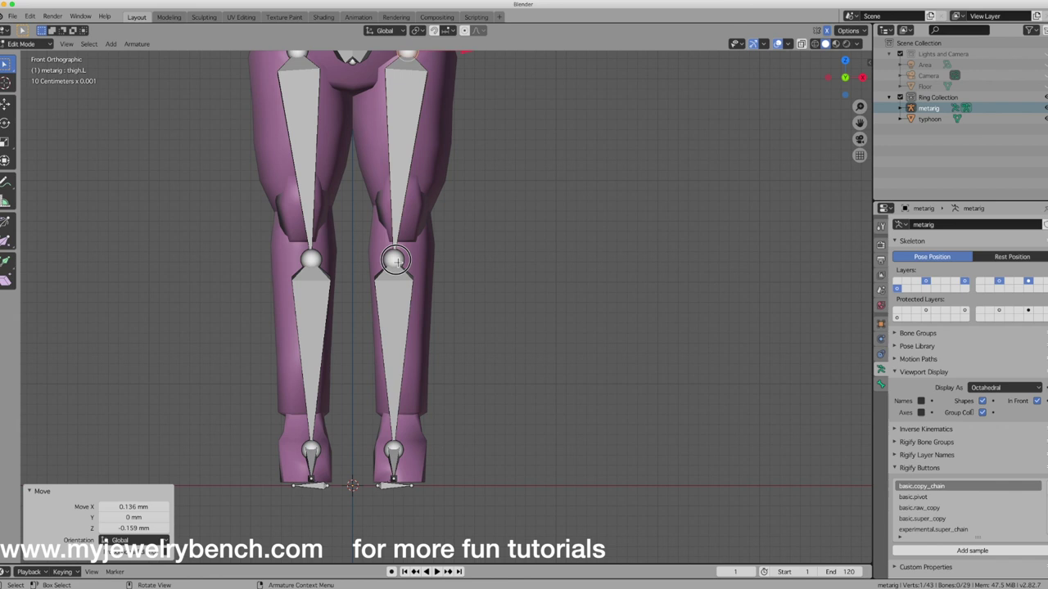
pyautogui.click(386, 249)
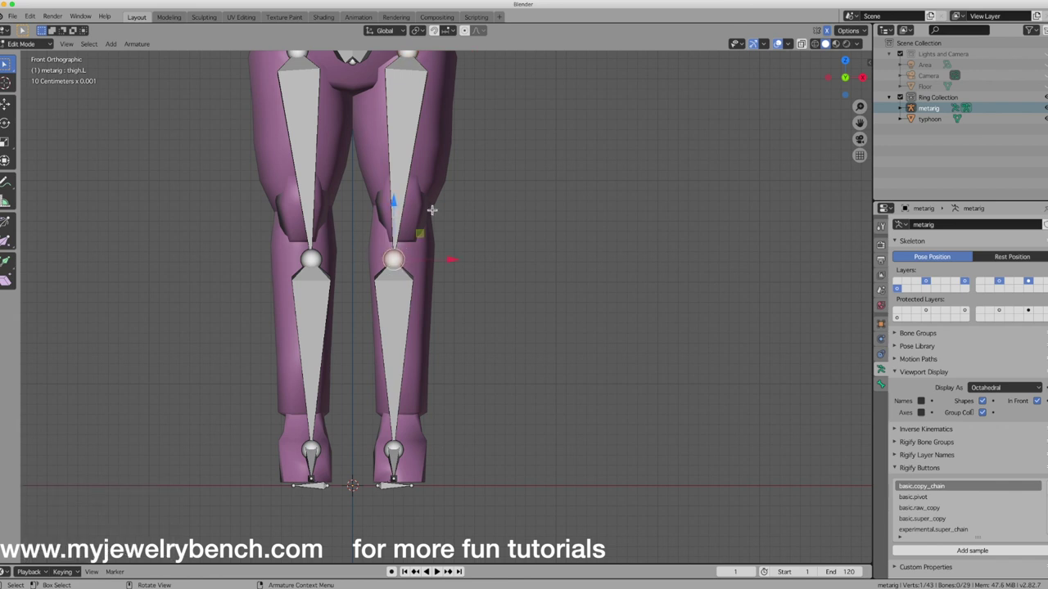
pyautogui.moveTo(396, 260); pyautogui.dragTo(403, 211)
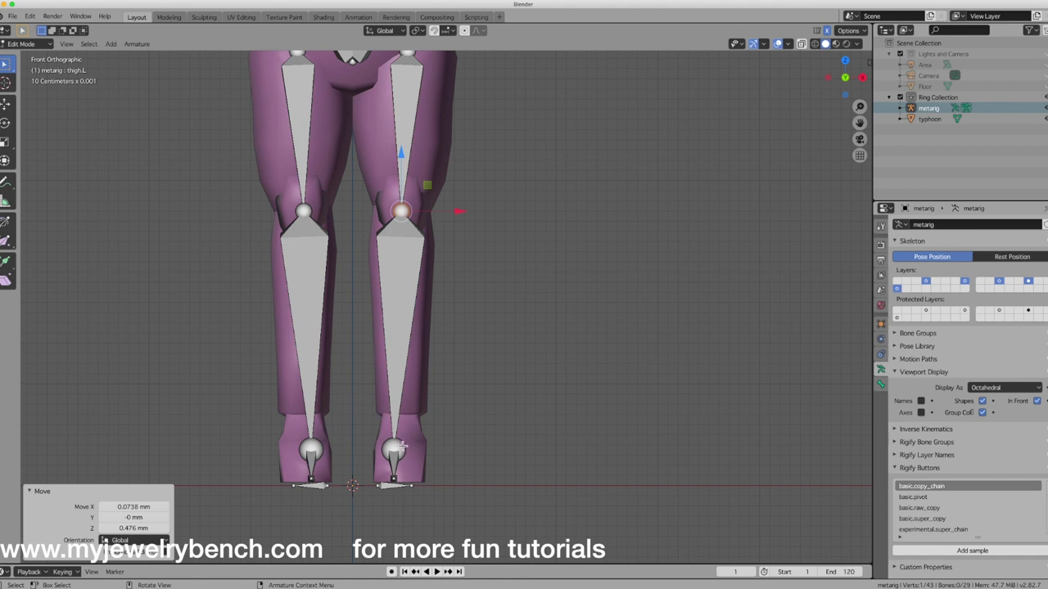
# Step: Box-select and move the left foot bones, then raise the ankle joint 0.217 mm
pyautogui.press('b')
pyautogui.moveTo(360, 434); pyautogui.dragTo(444, 500)
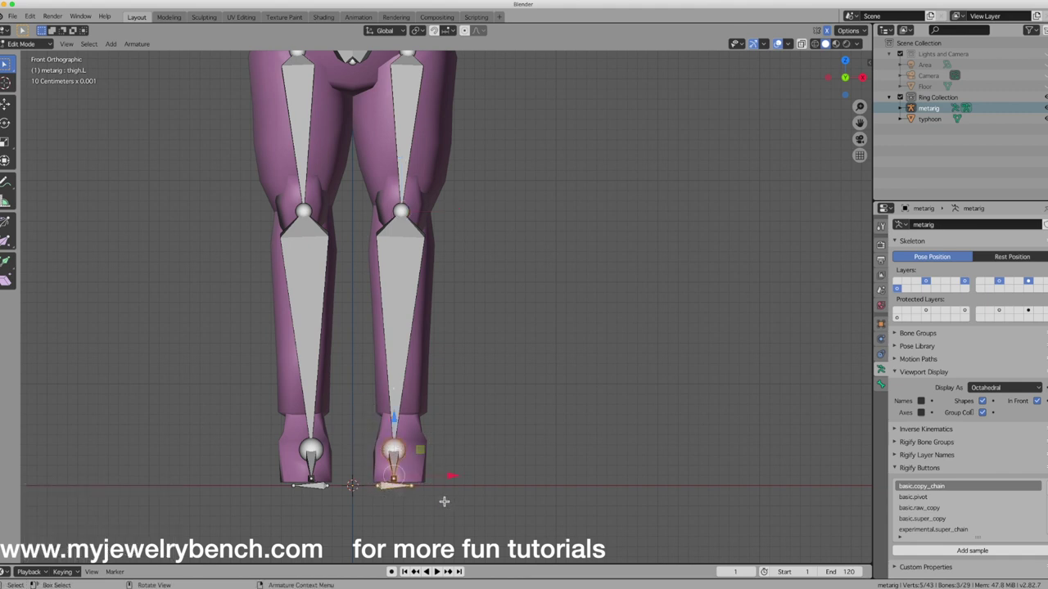
pyautogui.press('g')
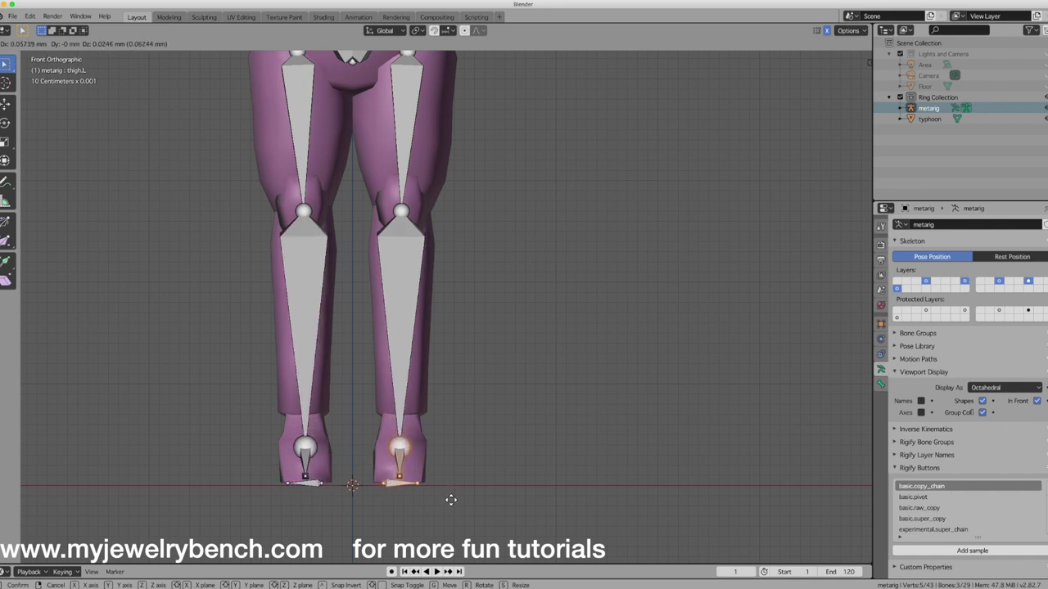
pyautogui.click(449, 493)
pyautogui.click(400, 443)
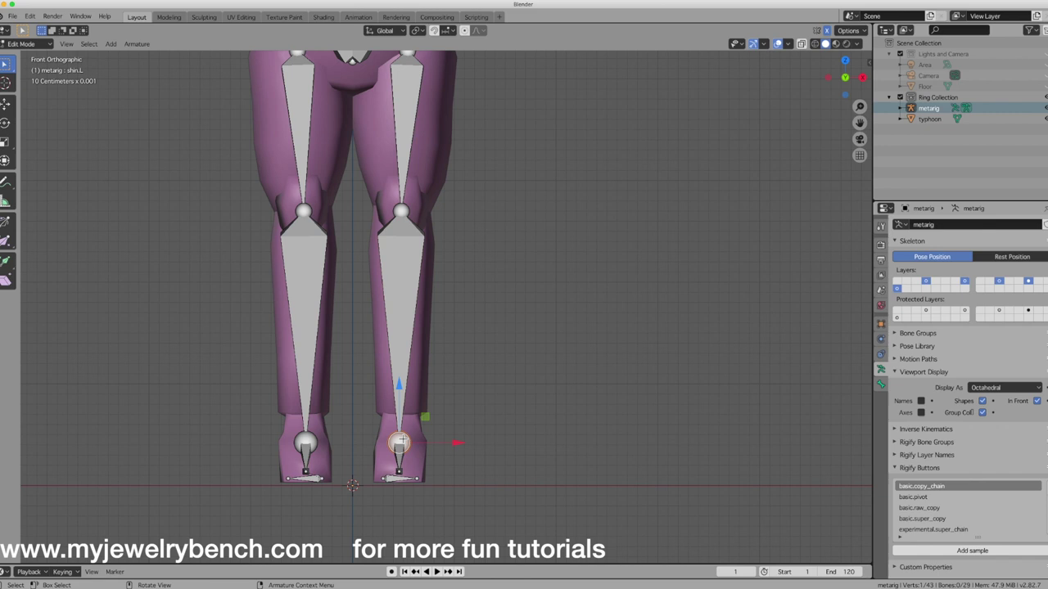
pyautogui.moveTo(401, 412); pyautogui.dragTo(403, 388)
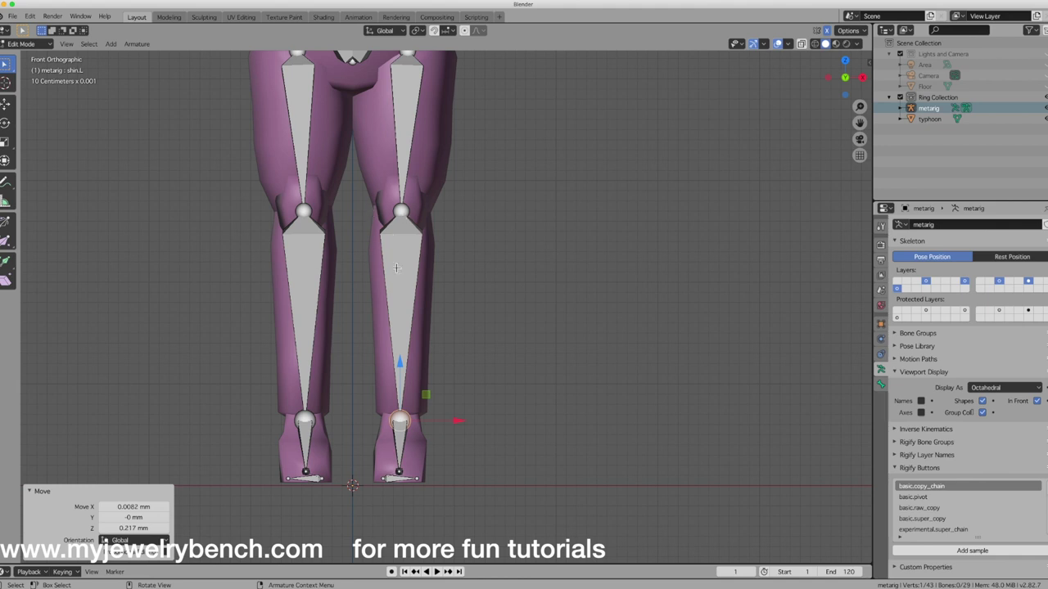
pyautogui.scroll(-2, 411, 363)
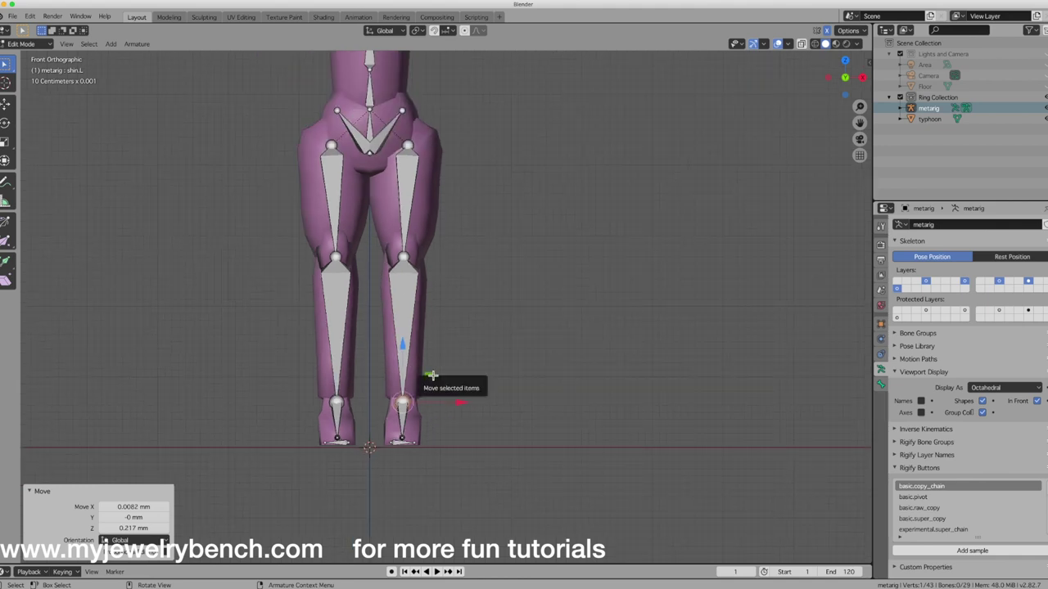
# Step: View the leg rig from the right side and orbit around it
pyautogui.press('KP_3')
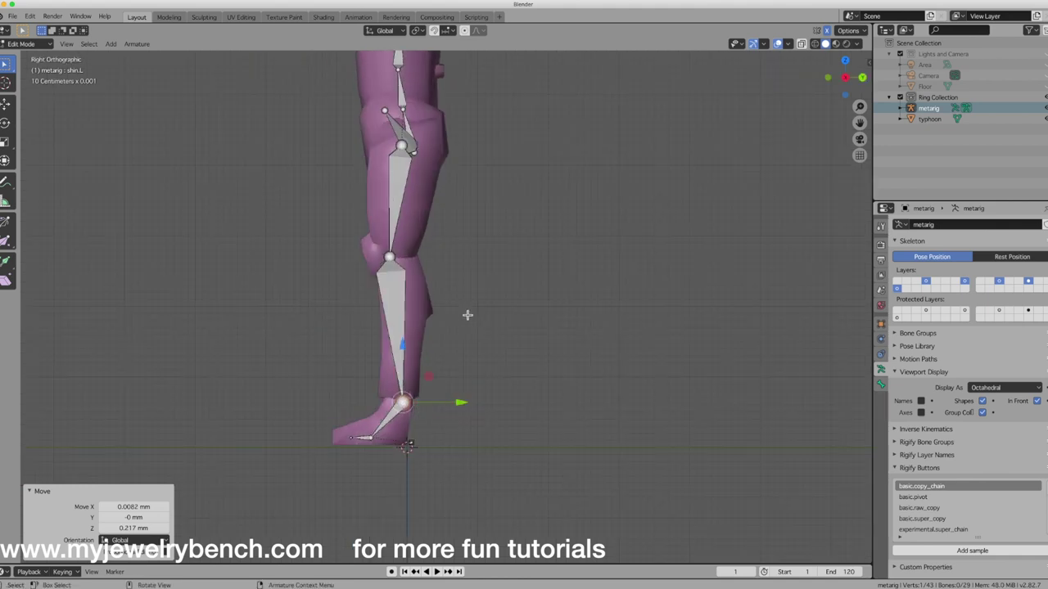
pyautogui.moveTo(461, 321); pyautogui.dragTo(340, 350, button='middle')
pyautogui.scroll(-3, 348, 352)
pyautogui.moveTo(388, 243); pyautogui.dragTo(372, 196, button='middle')
pyautogui.scroll(2, 346, 133)
pyautogui.moveTo(346, 133); pyautogui.dragTo(376, 271, button='middle')
# Step: In Top view, move the left shoulder joint -0.16 mm on Y and -0.0229 mm on X
pyautogui.press('KP_7')
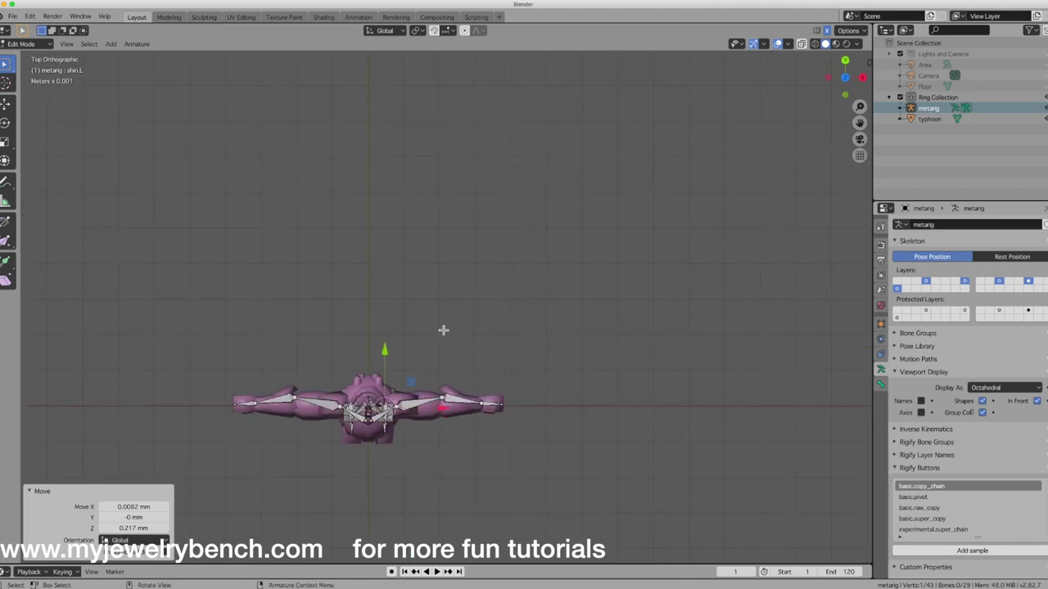
pyautogui.scroll(6, 447, 409)
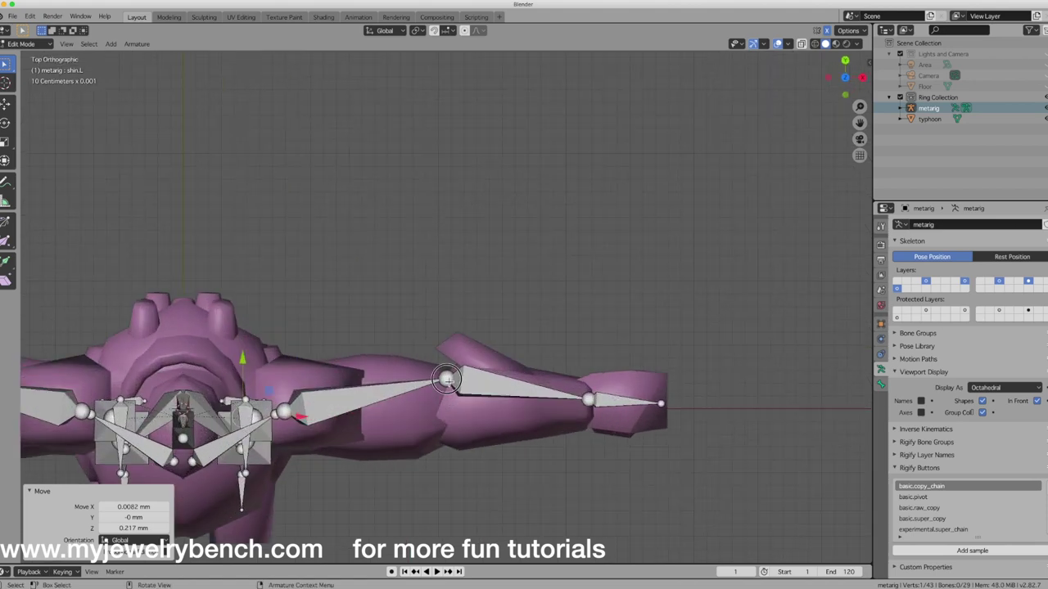
pyautogui.click(447, 379)
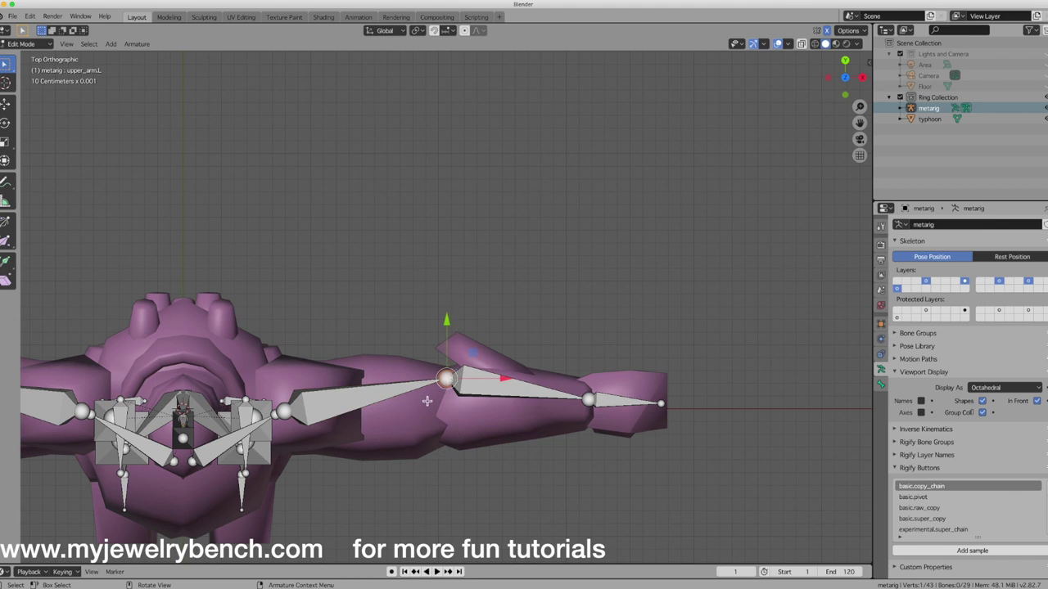
pyautogui.press('g')
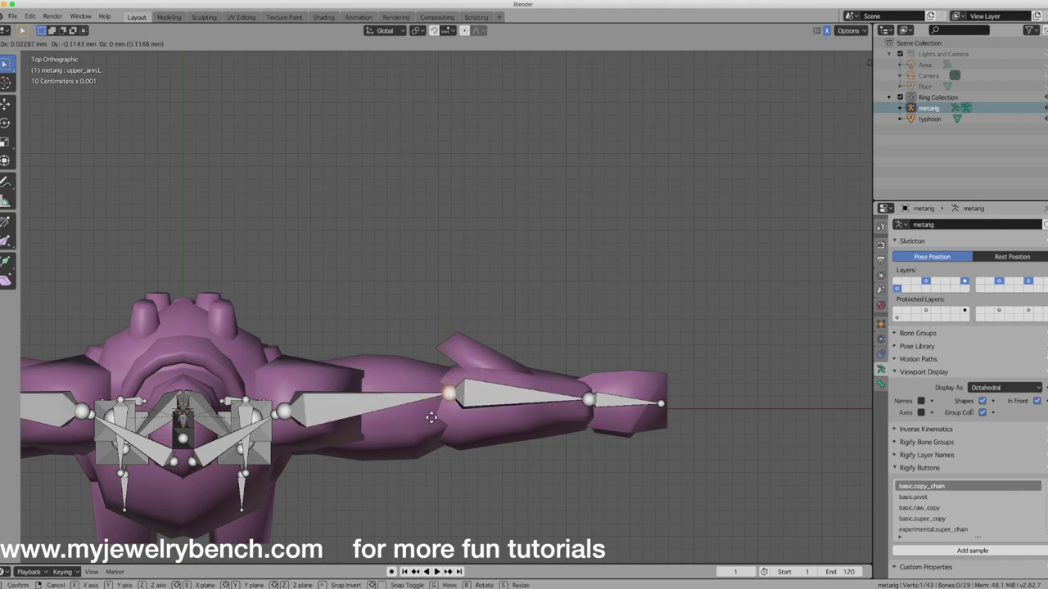
pyautogui.click(424, 420)
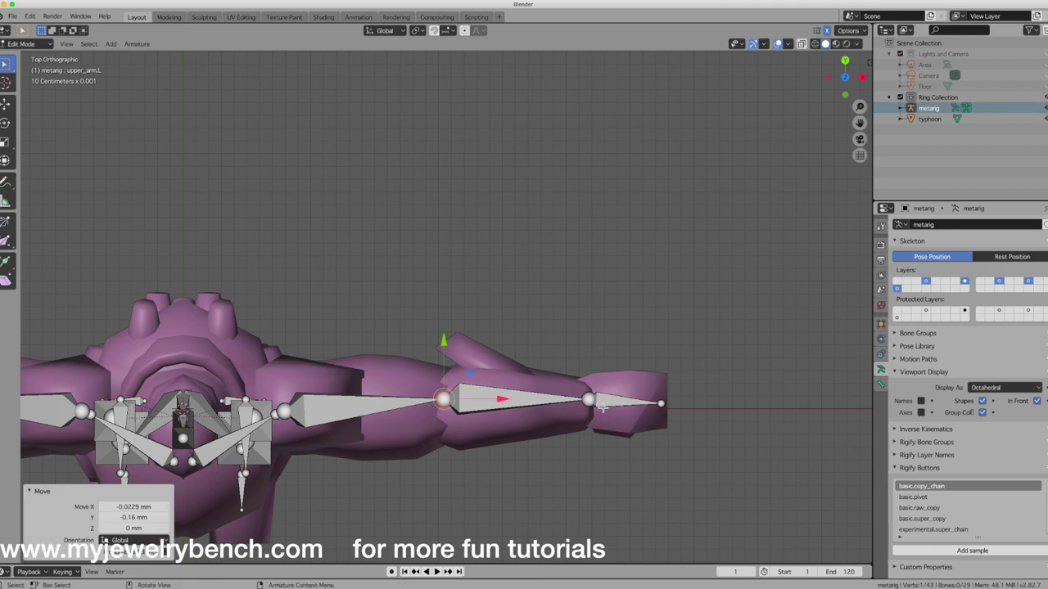
pyautogui.moveTo(555, 418); pyautogui.dragTo(359, 304, button='middle')
pyautogui.moveTo(335, 515); pyautogui.dragTo(327, 531, button='middle')
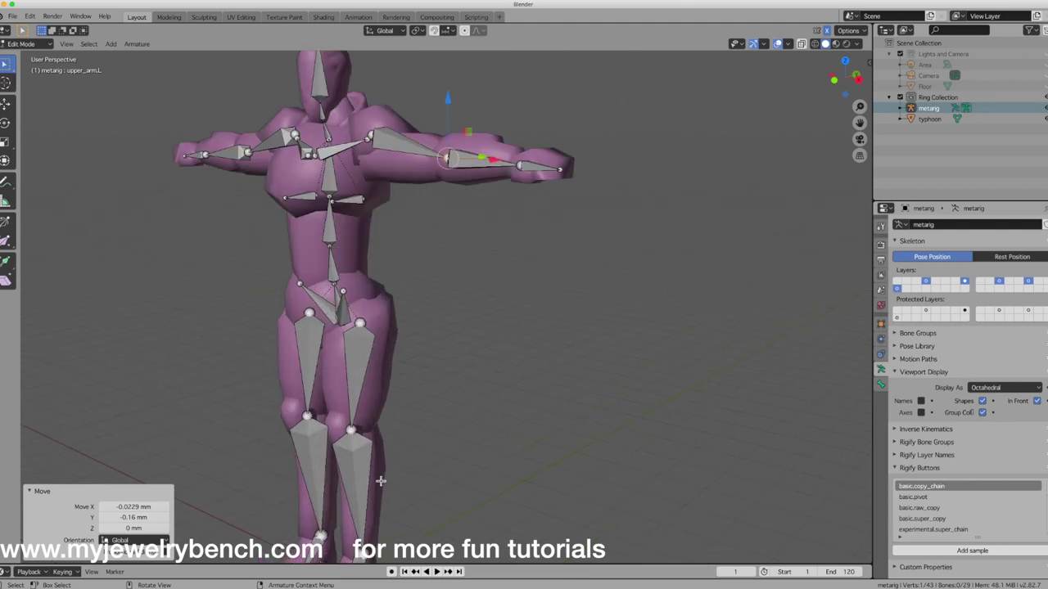
# Step: In Right view, raise the left knee joint 0.0915 mm and shift spine.006 0.102 mm on Y
pyautogui.press('KP_3')
pyautogui.click(427, 439)
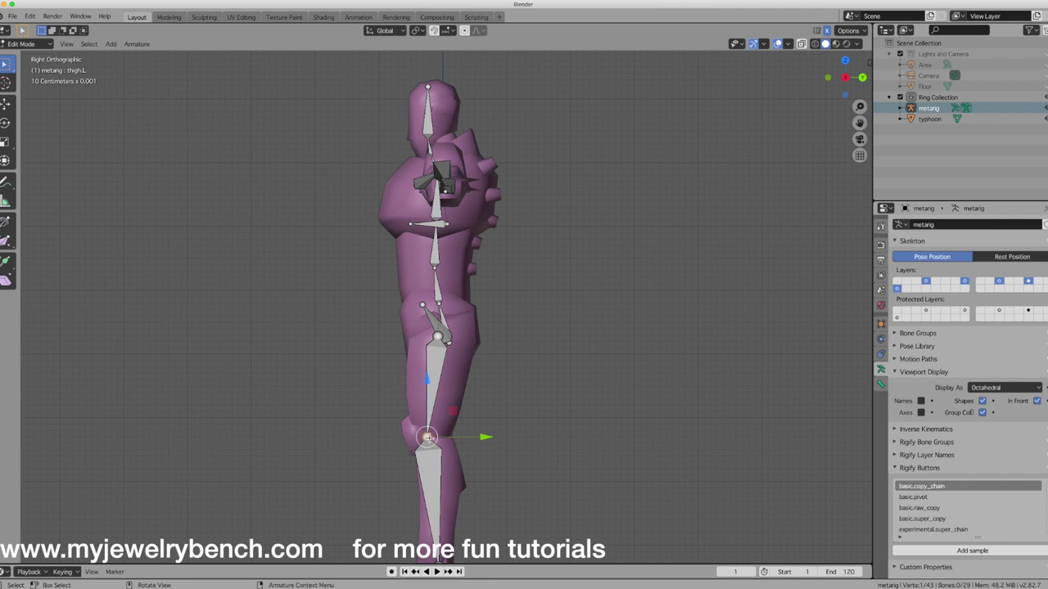
pyautogui.moveTo(427, 438); pyautogui.dragTo(428, 431)
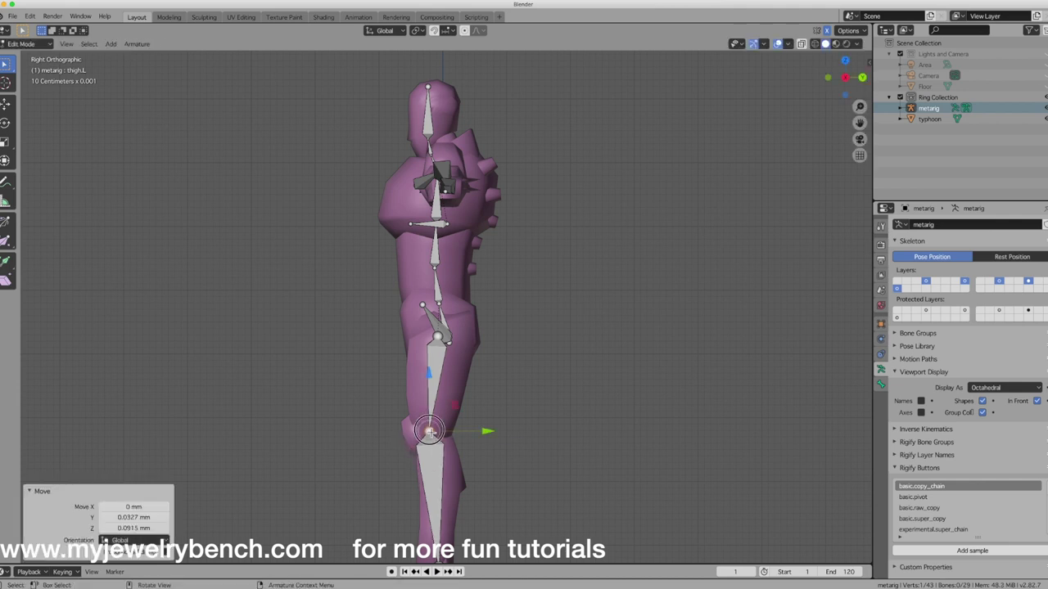
pyautogui.scroll(-3, 407, 345)
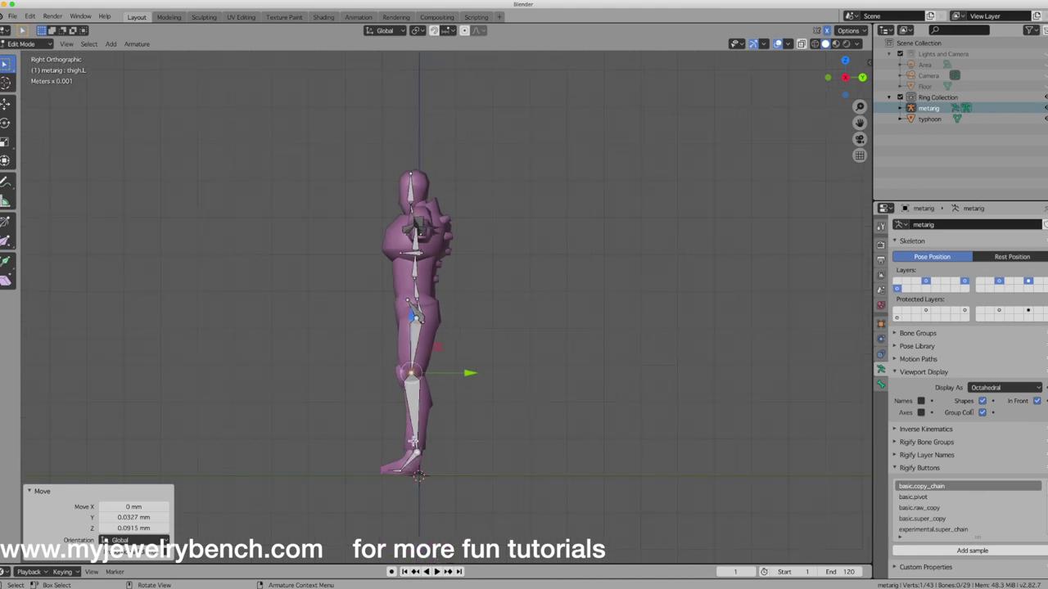
pyautogui.click(414, 200)
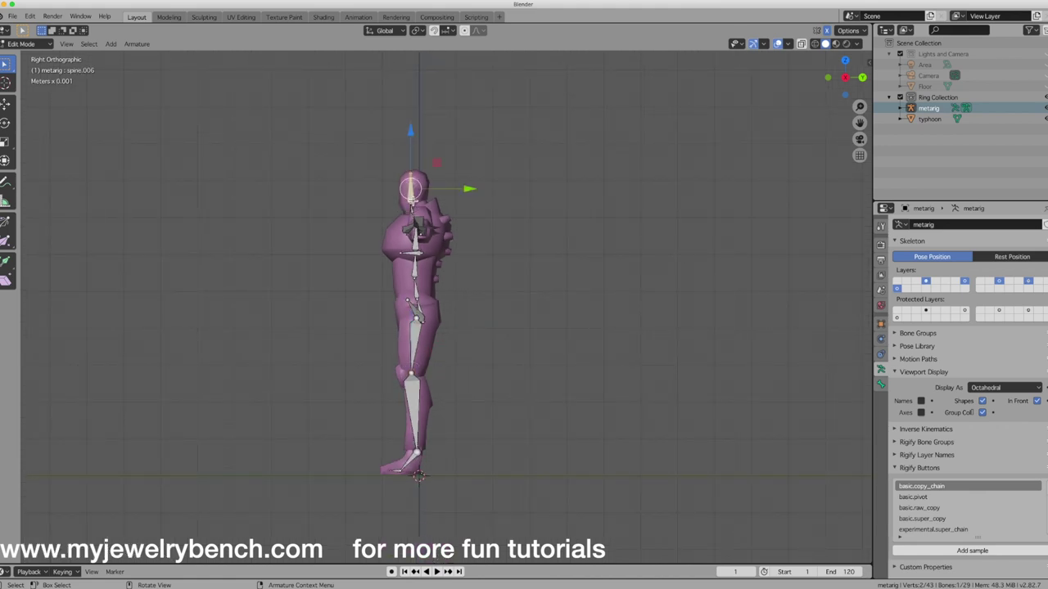
pyautogui.press('g')
pyautogui.click(415, 198)
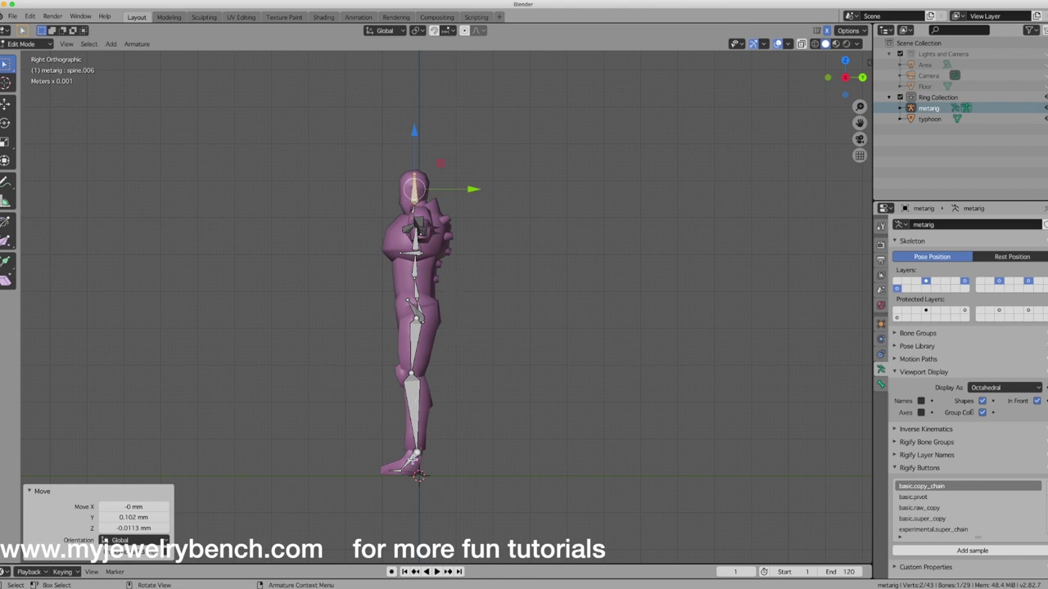
# Step: Move the left ankle joint, then reposition the heel bone in several small moves
pyautogui.scroll(4, 401, 471)
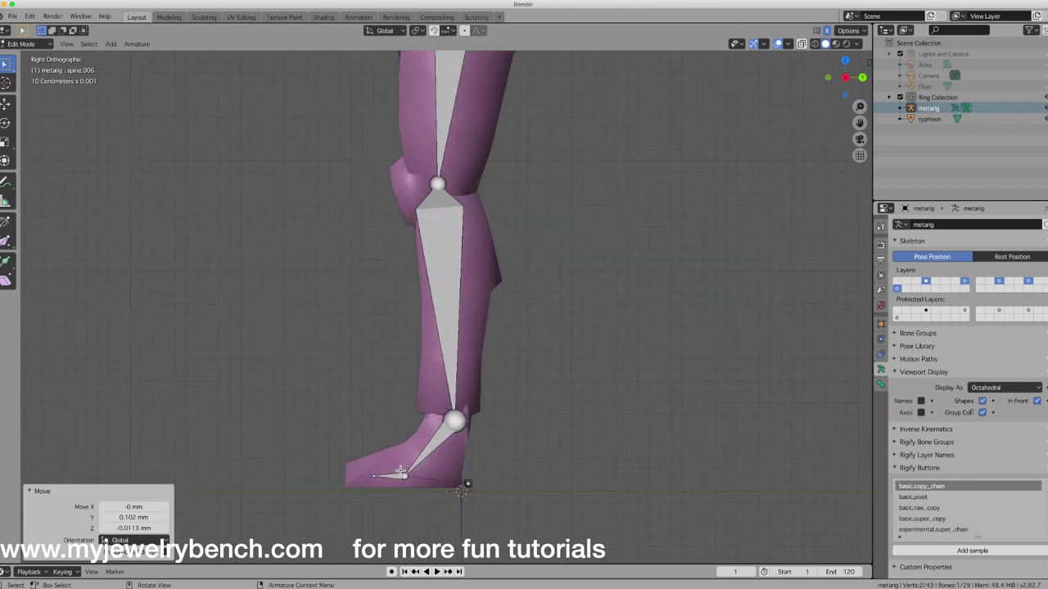
pyautogui.click(452, 424)
pyautogui.press('g')
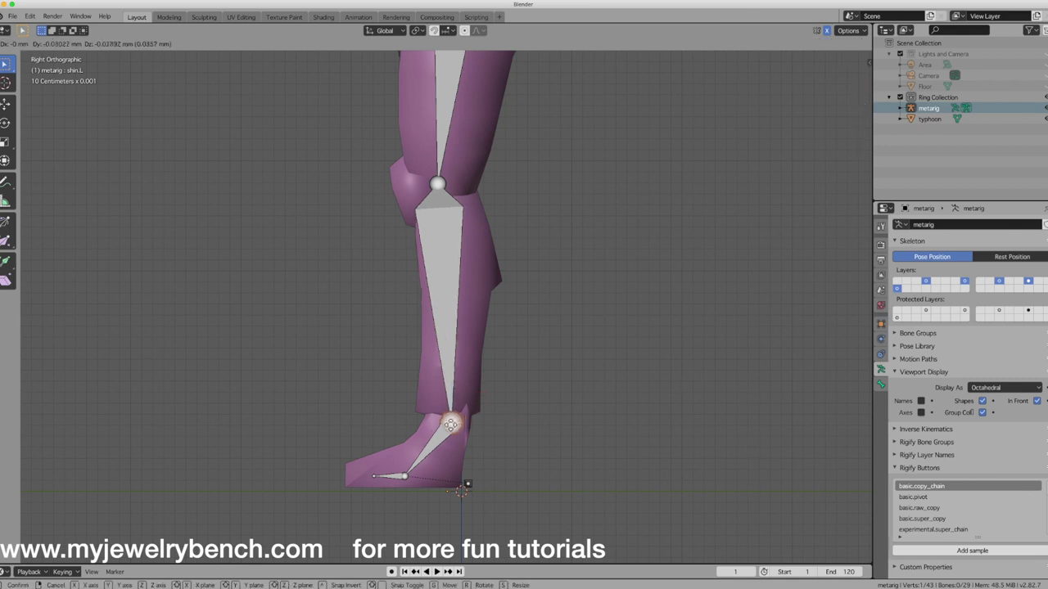
pyautogui.click(443, 424)
pyautogui.click(463, 488)
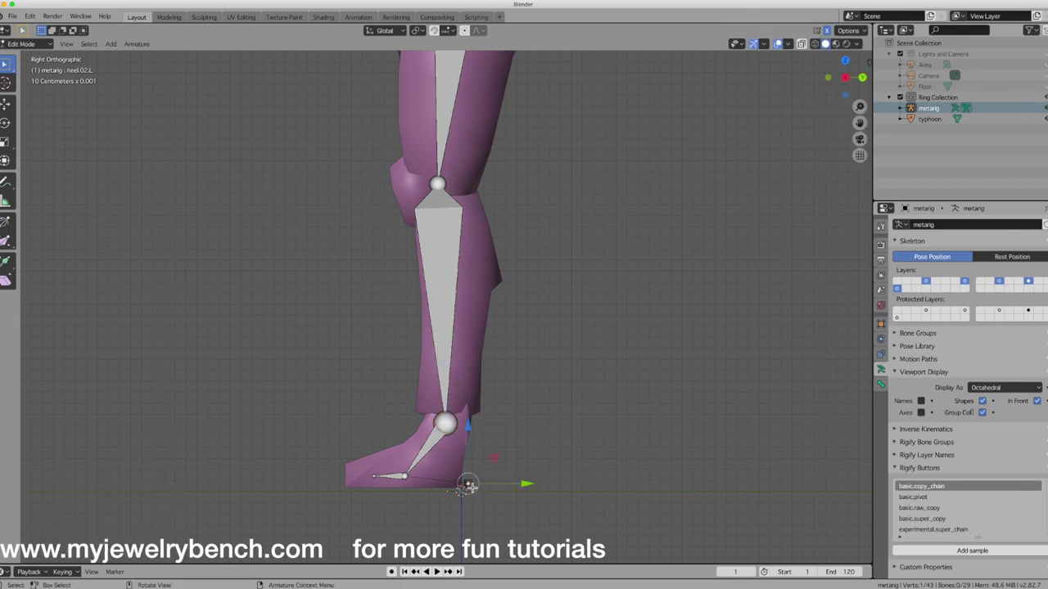
pyautogui.press('g')
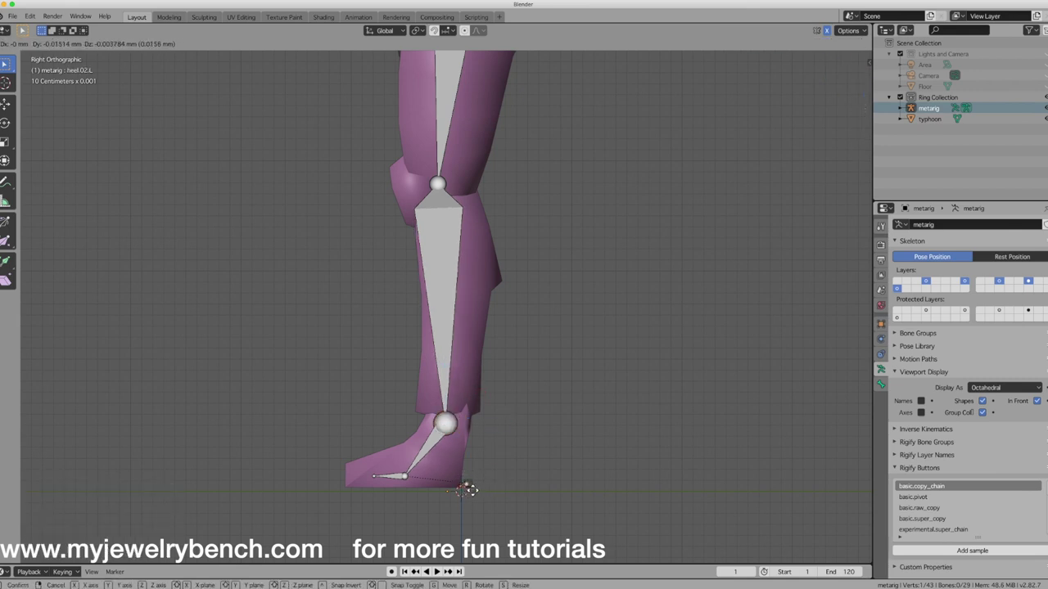
pyautogui.click(468, 485)
pyautogui.press('g')
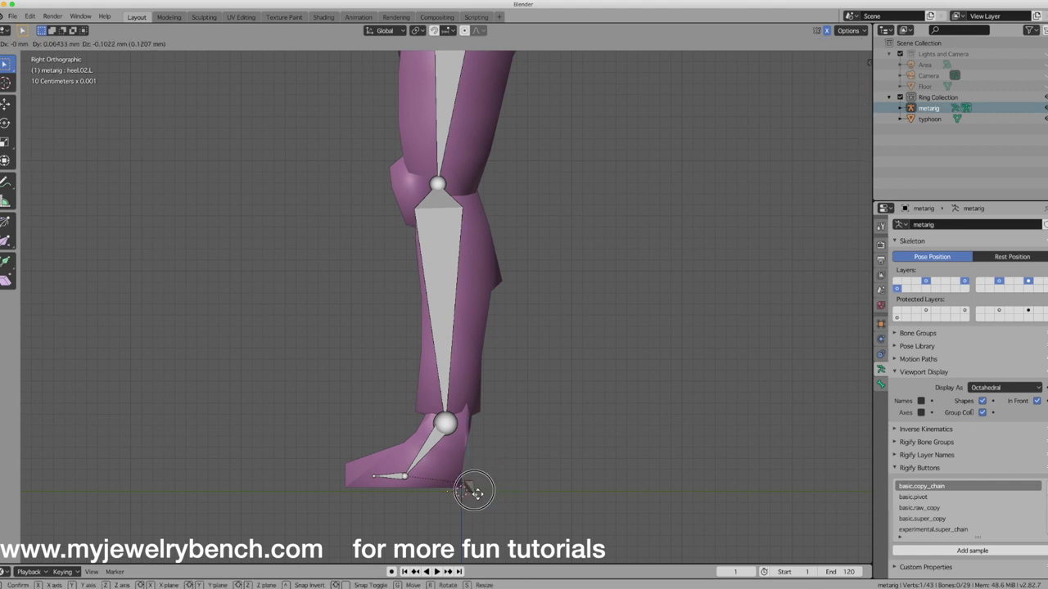
pyautogui.click(475, 491)
pyautogui.press('g')
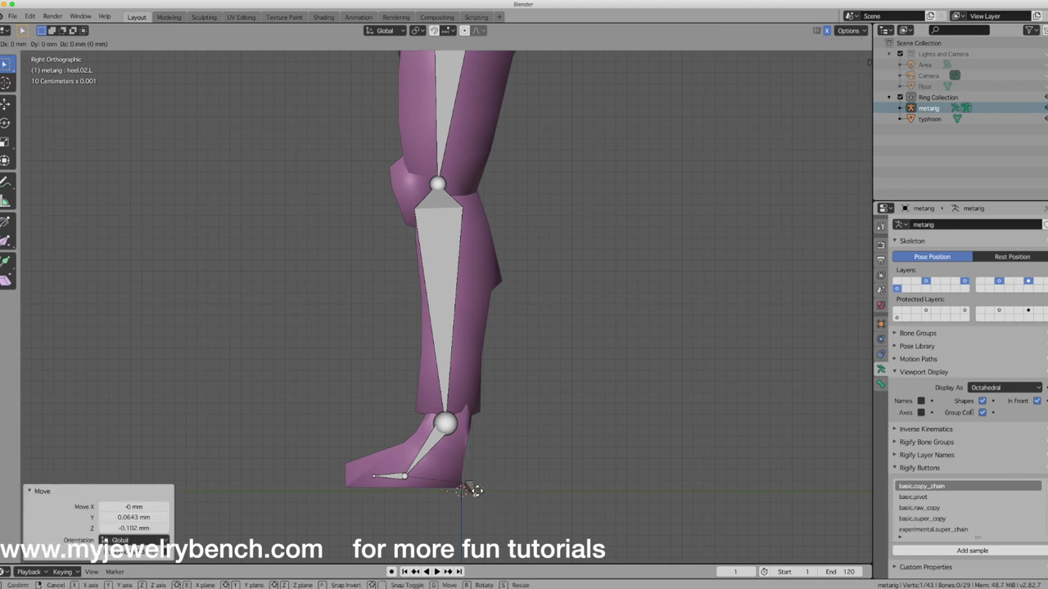
pyautogui.click(480, 491)
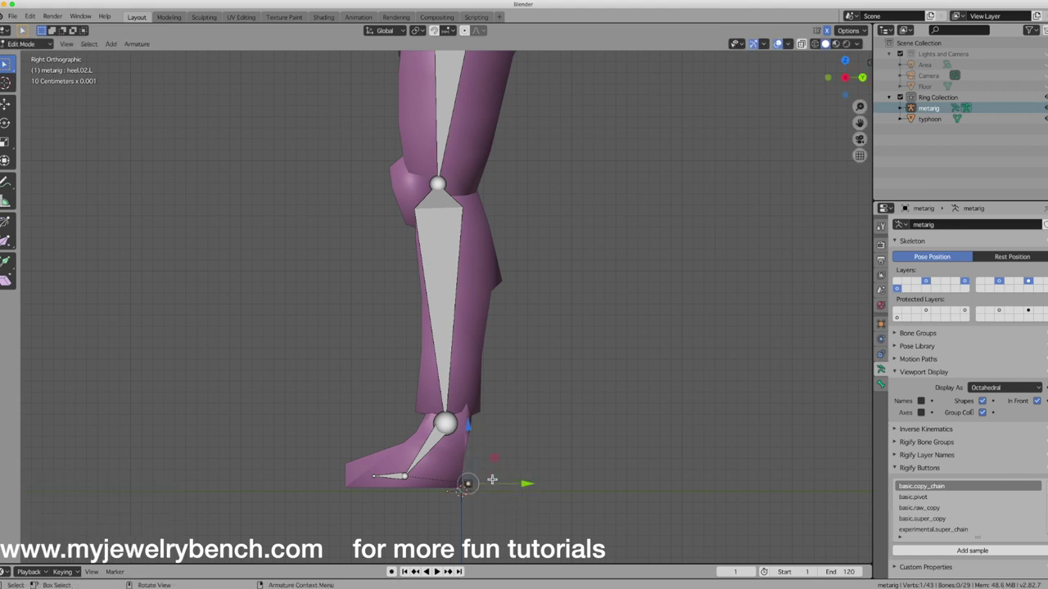
# Step: Adjust the heel bone once more, dismiss the bone menu and reselect the left heel bone
pyautogui.moveTo(496, 479); pyautogui.dragTo(453, 475, button='middle')
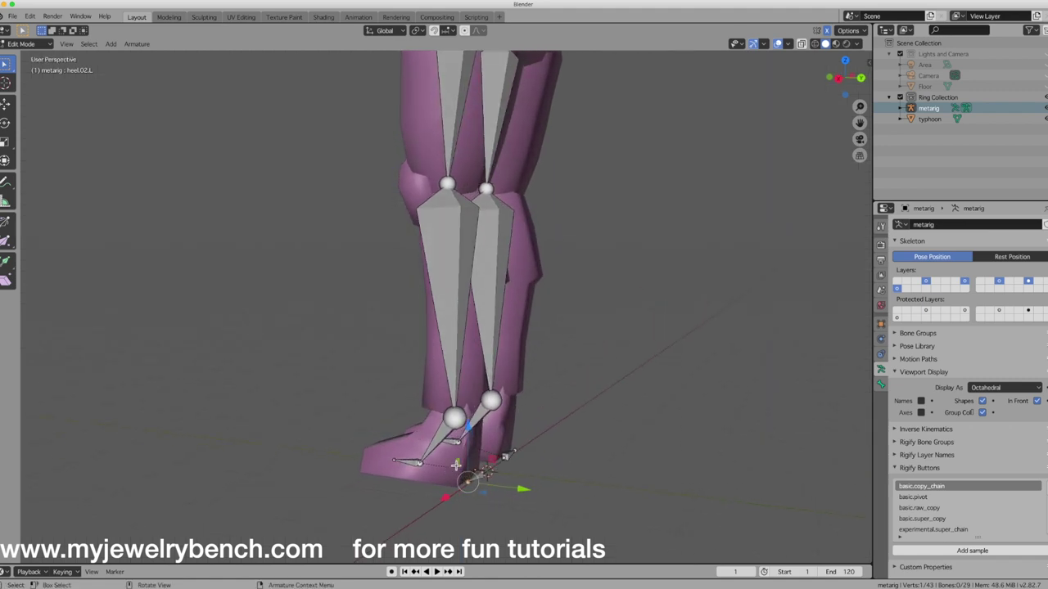
pyautogui.press('g')
pyautogui.click(465, 481)
pyautogui.rightClick(458, 483)
pyautogui.moveTo(458, 483)
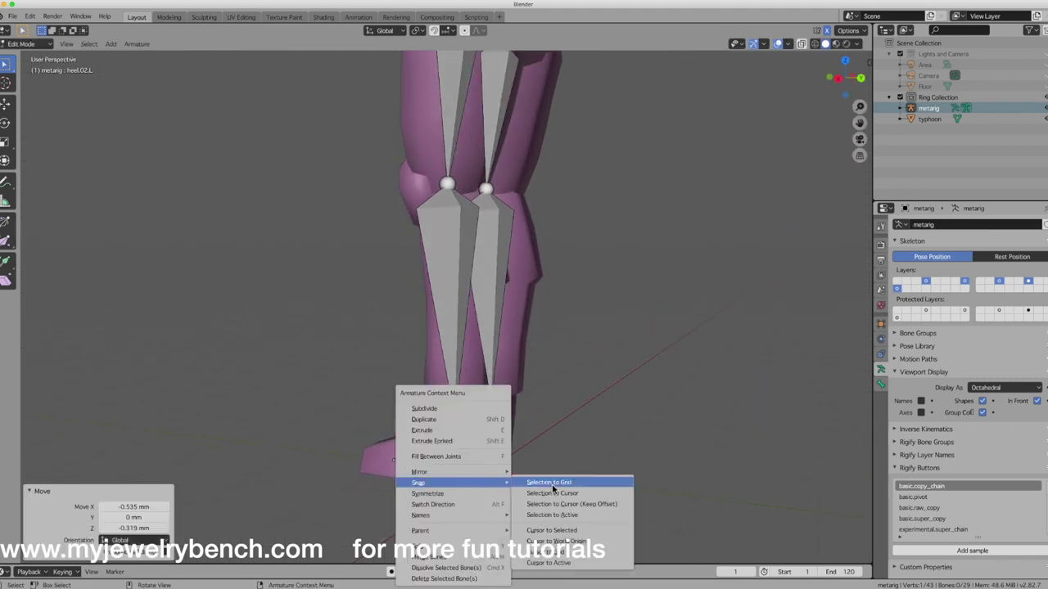
pyautogui.press('Escape')
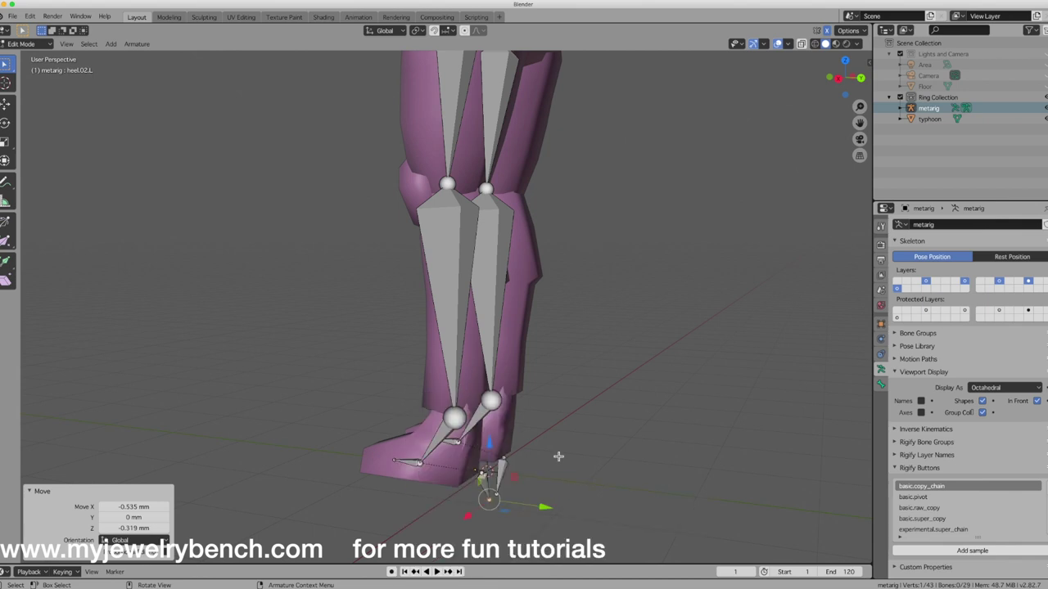
pyautogui.click(558, 456)
pyautogui.moveTo(562, 461); pyautogui.dragTo(535, 504, button='middle')
pyautogui.moveTo(532, 501); pyautogui.dragTo(448, 475)
# Step: In Right view, set the heel end at the back, toe tip at the front, and move the foot-toe joint
pyautogui.press('KP_3')
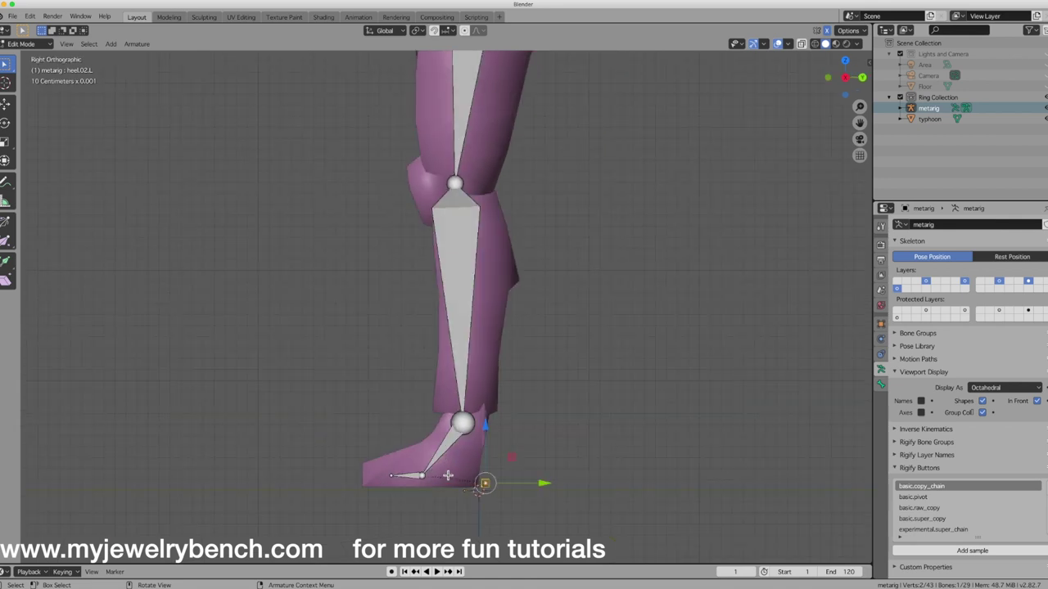
pyautogui.press('g')
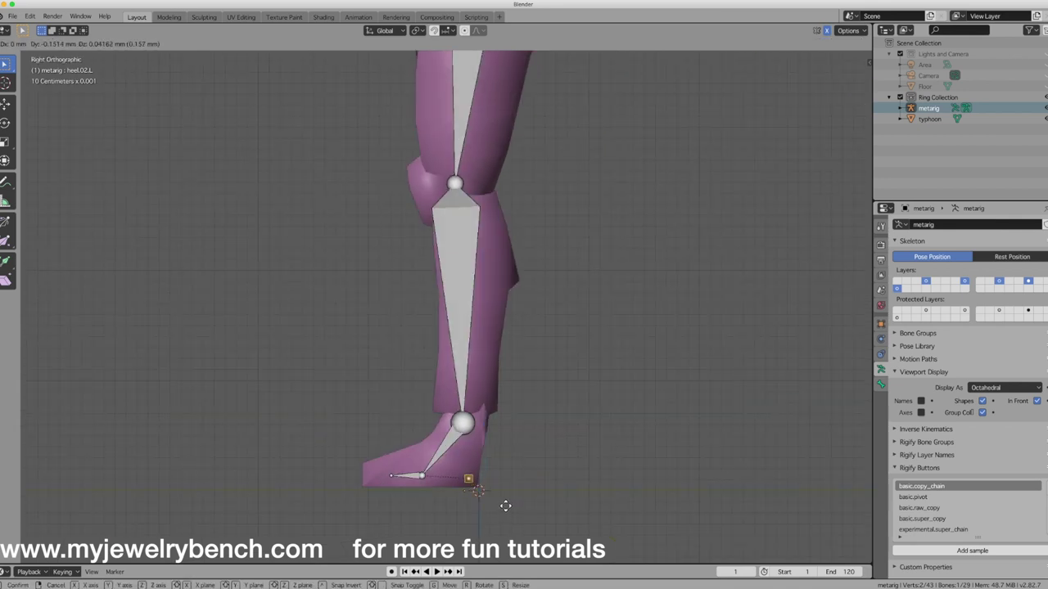
pyautogui.click(505, 507)
pyautogui.click(394, 477)
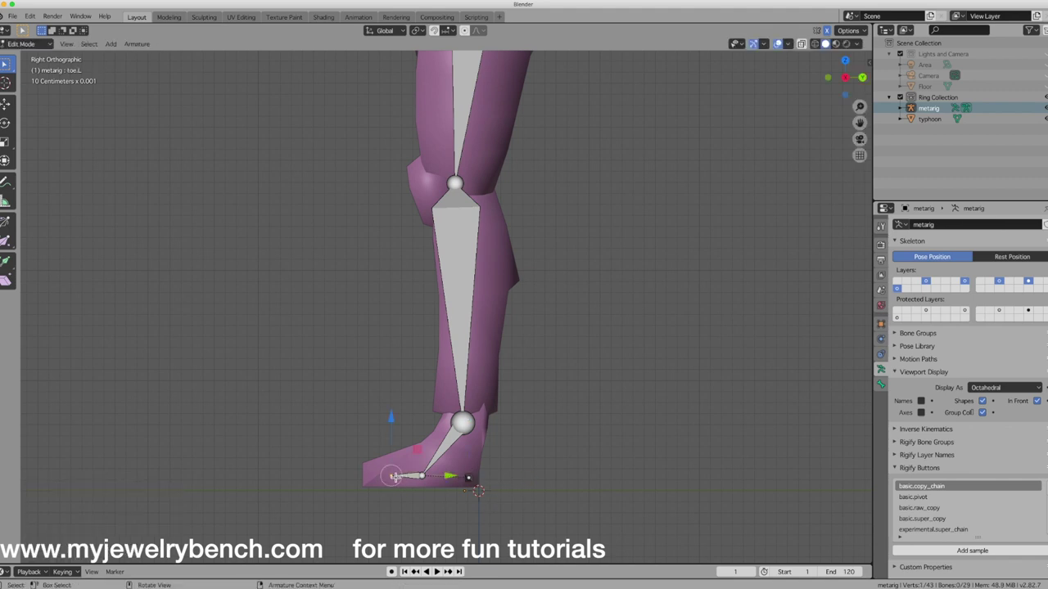
pyautogui.press('g')
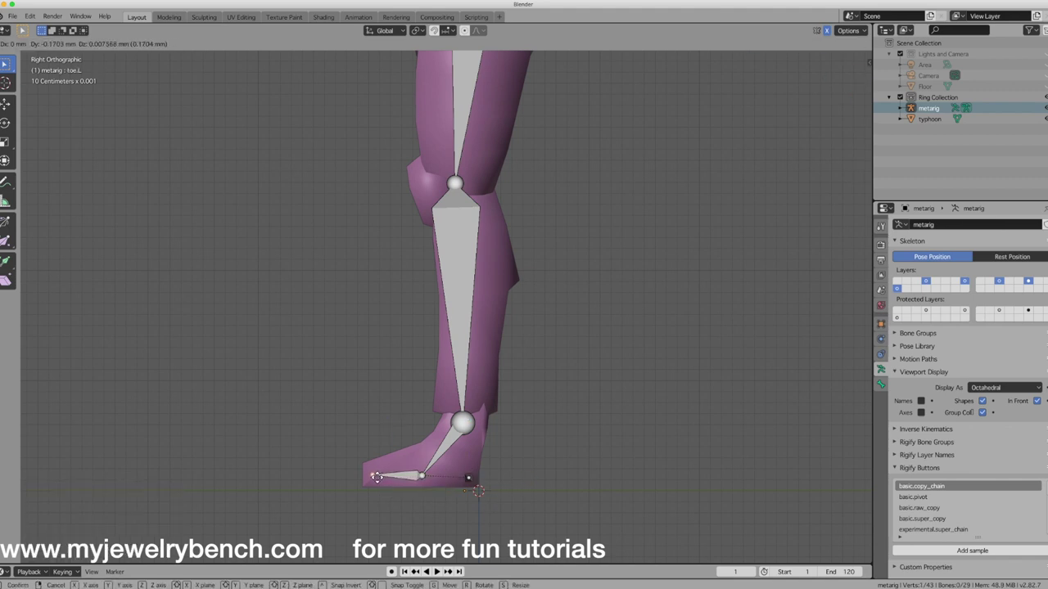
pyautogui.click(372, 475)
pyautogui.click(427, 477)
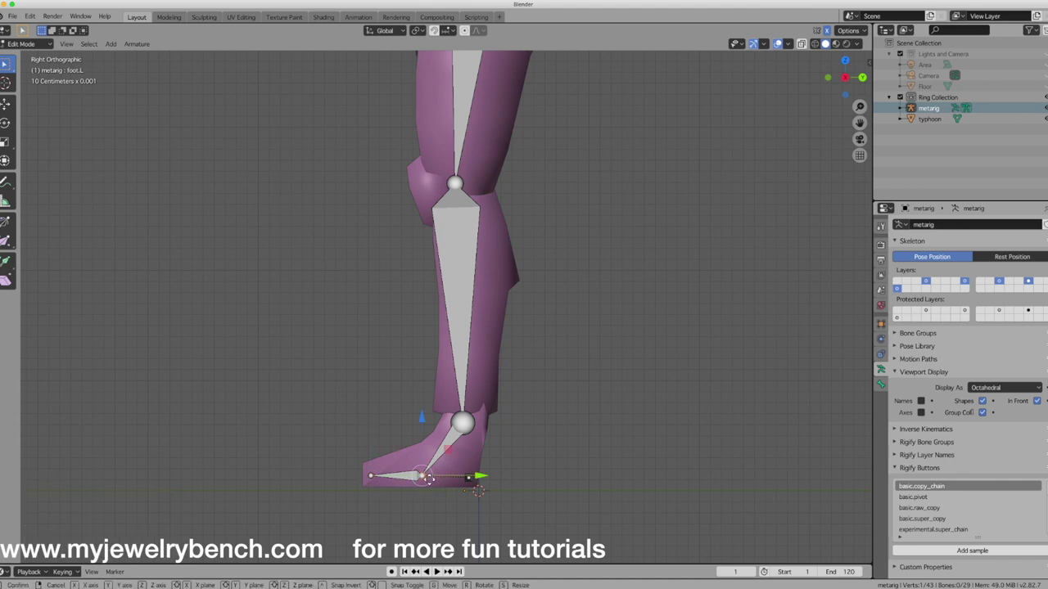
pyautogui.press('g')
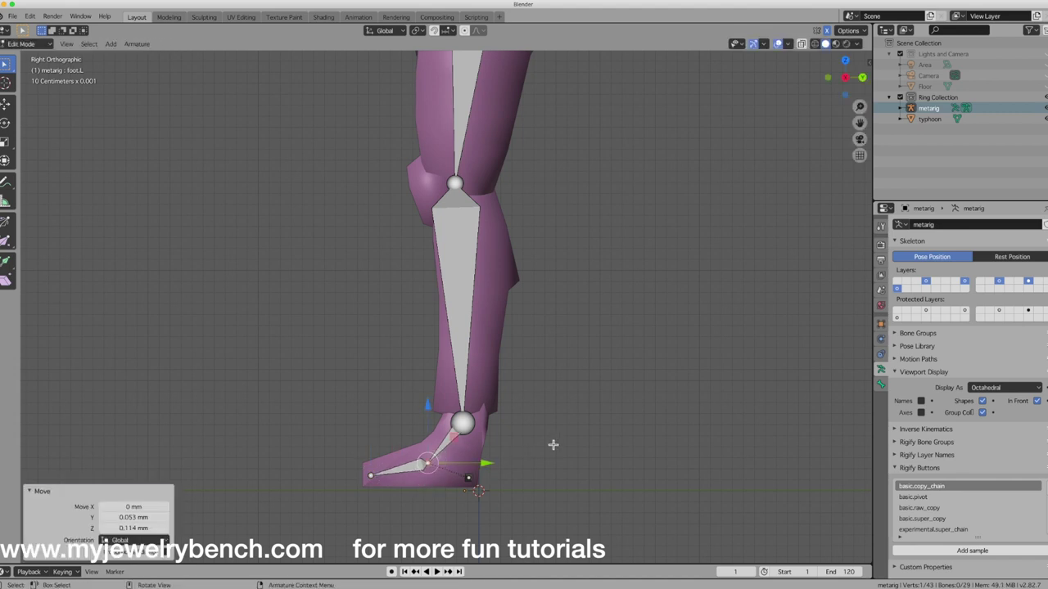
pyautogui.moveTo(552, 445)
pyautogui.mouseDown(button='middle')
pyautogui.moveTo(615, 440)
pyautogui.moveTo(614, 449)
pyautogui.moveTo(465, 453)
pyautogui.moveTo(542, 435)
pyautogui.mouseUp(button='middle')
# Step: Orbit around the fitted metarig to check the bones, then switch it back to Object Mode
pyautogui.scroll(-5, 368, 428)
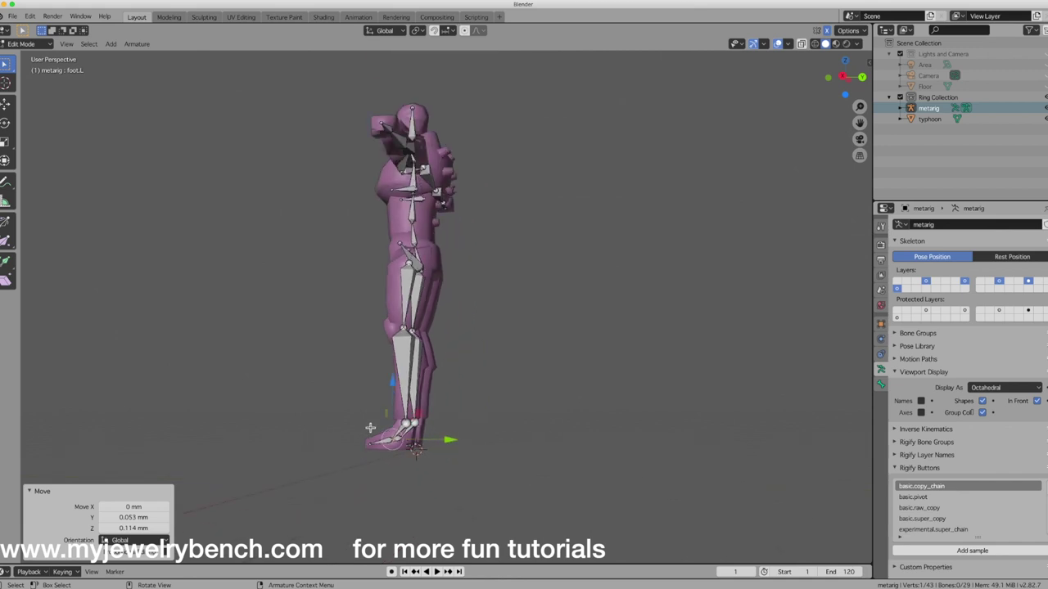
pyautogui.moveTo(425, 382); pyautogui.dragTo(419, 355, button='middle')
pyautogui.moveTo(418, 400)
pyautogui.mouseDown(button='middle')
pyautogui.moveTo(442, 401)
pyautogui.moveTo(421, 402)
pyautogui.mouseUp(button='middle')
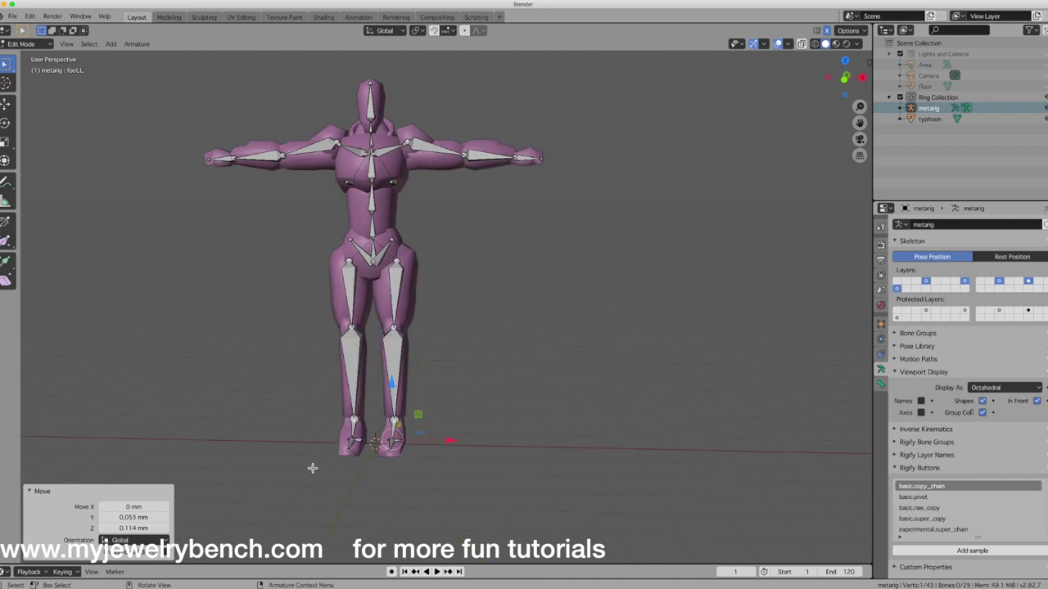
pyautogui.press('Tab')
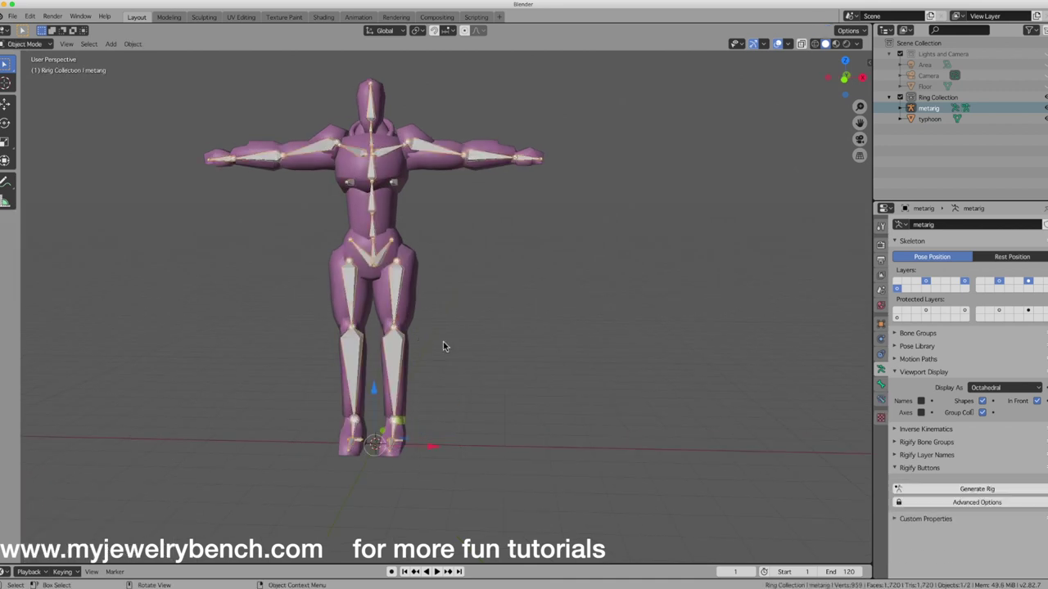
# Step: Look over the fitted metarig from several angles, then show the Add menu's Armature submenu
pyautogui.scroll(-3, 410, 445)
pyautogui.moveTo(417, 405); pyautogui.dragTo(410, 391, button='middle')
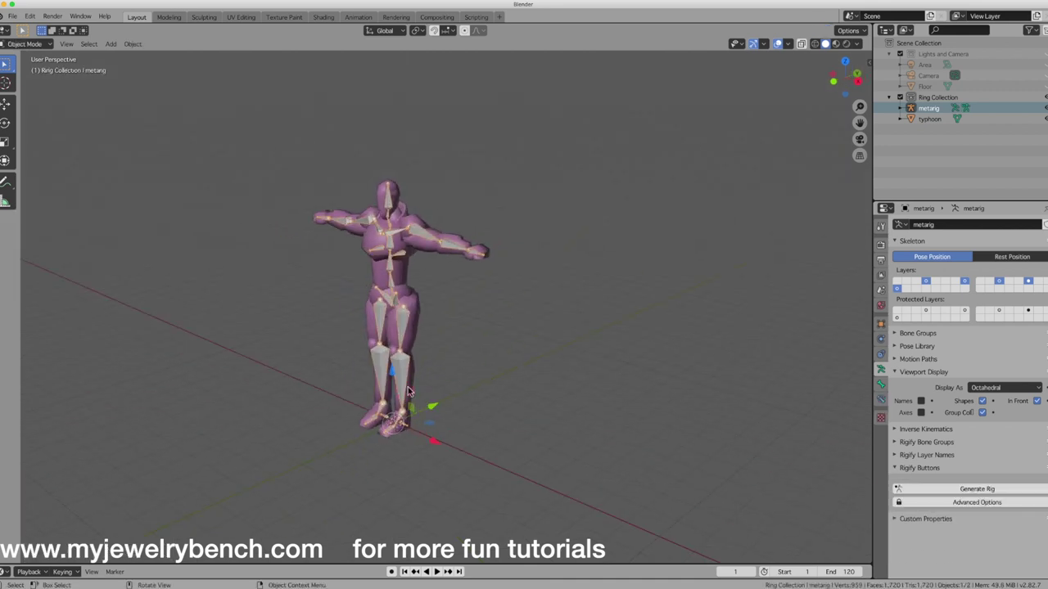
pyautogui.scroll(3, 358, 248)
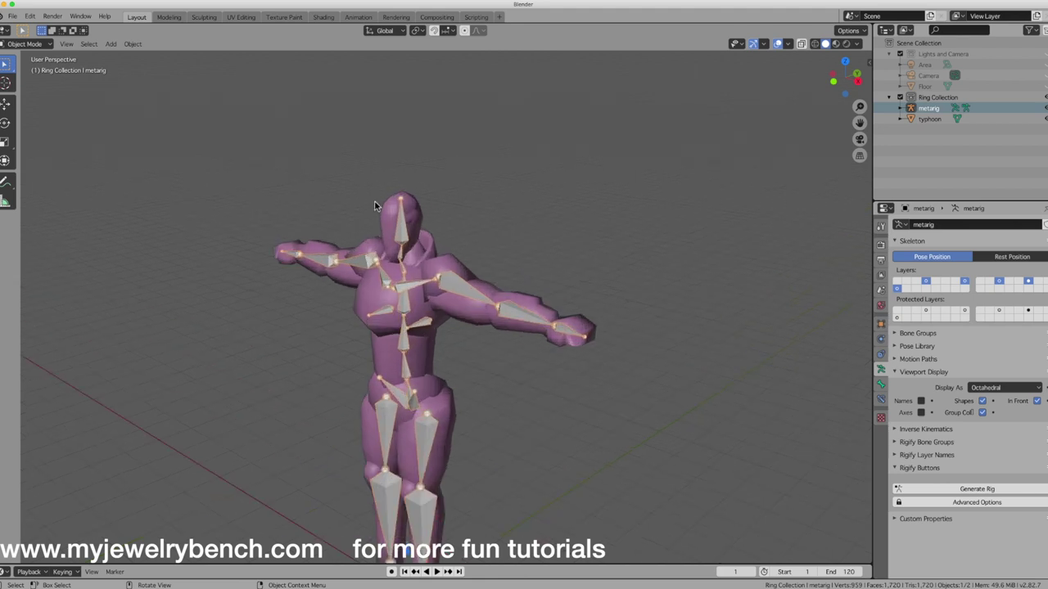
pyautogui.moveTo(369, 282); pyautogui.dragTo(195, 282, button='middle')
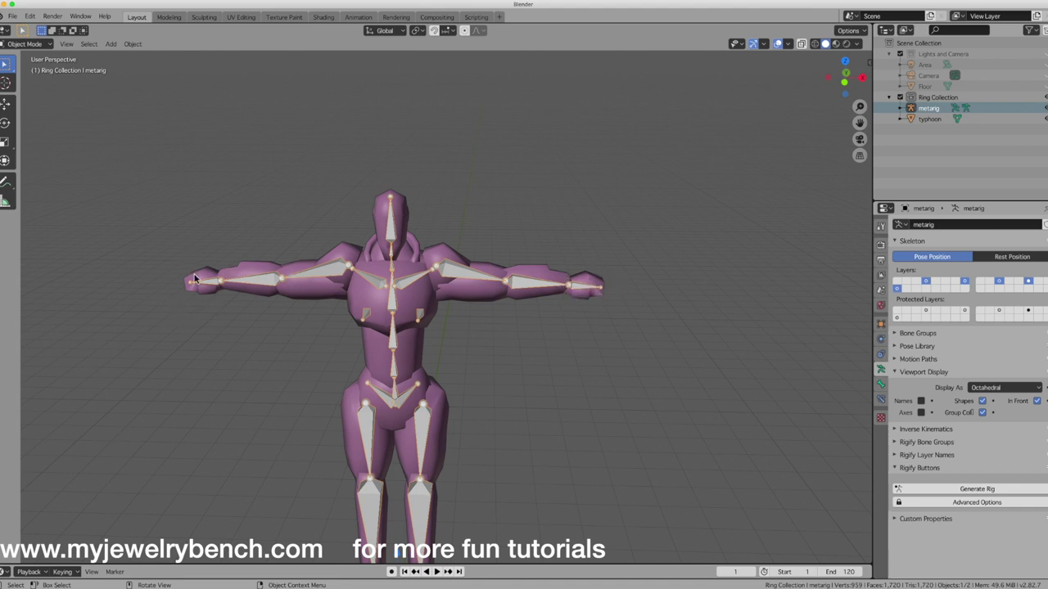
pyautogui.moveTo(571, 293); pyautogui.dragTo(400, 293, button='middle')
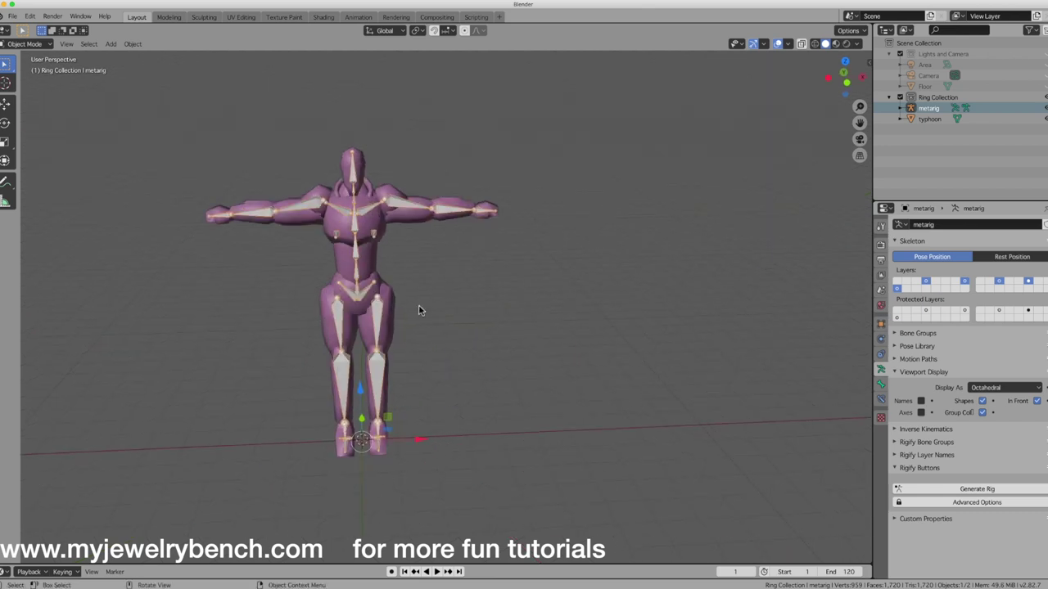
pyautogui.hotkey('shift', 'a')
pyautogui.moveTo(419, 306)
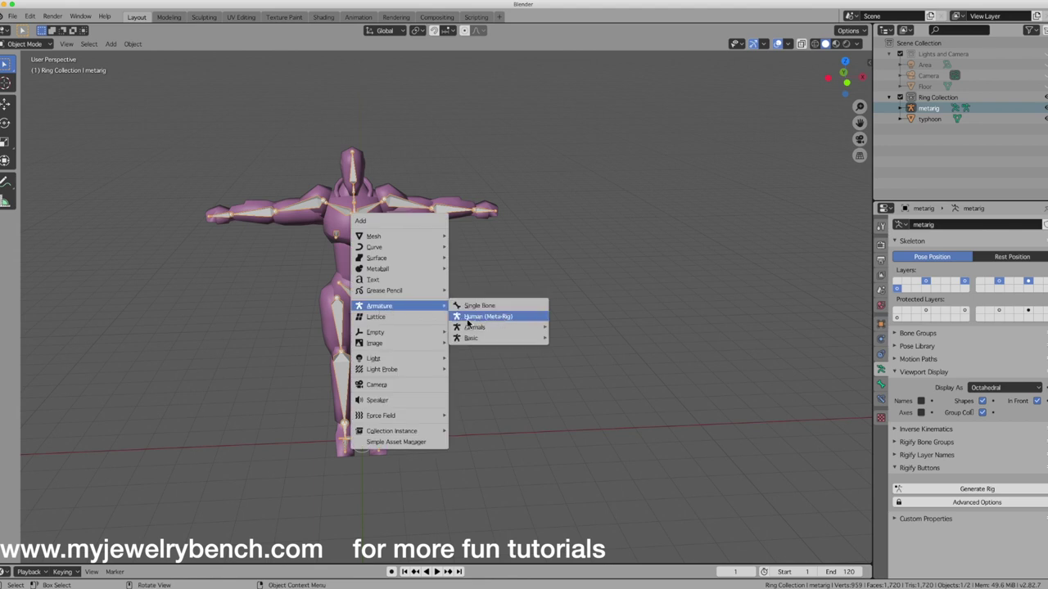
pyautogui.click(505, 318)
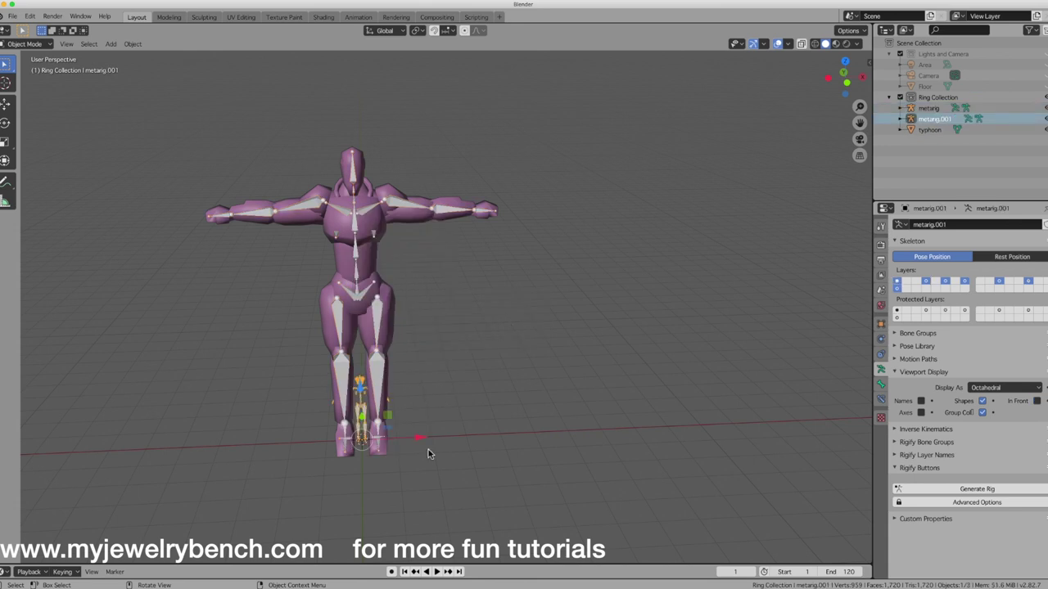
pyautogui.moveTo(420, 441); pyautogui.dragTo(638, 410)
pyautogui.scroll(-2, 470, 356)
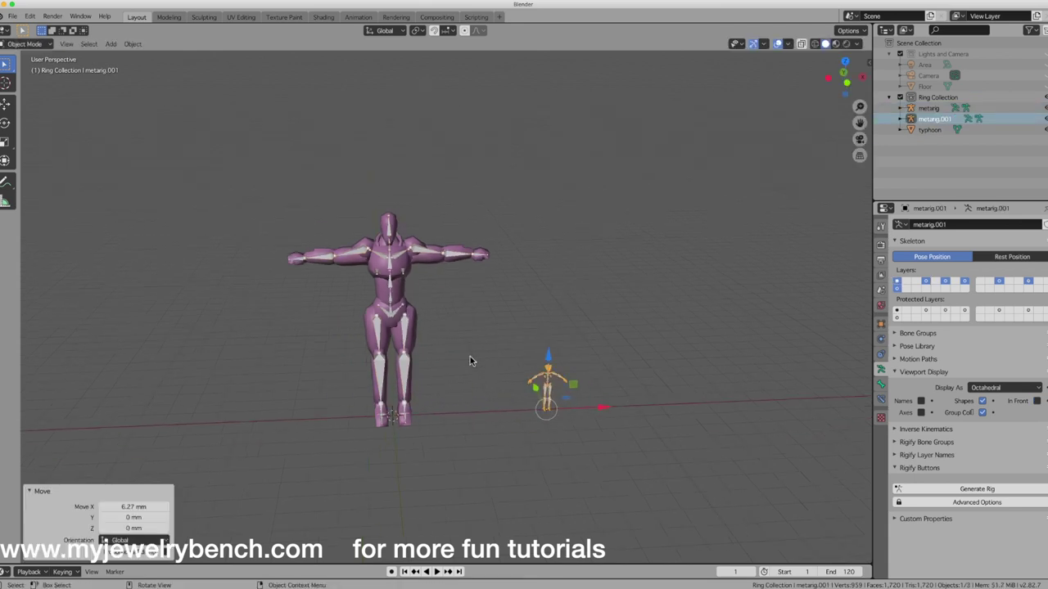
pyautogui.press('s')
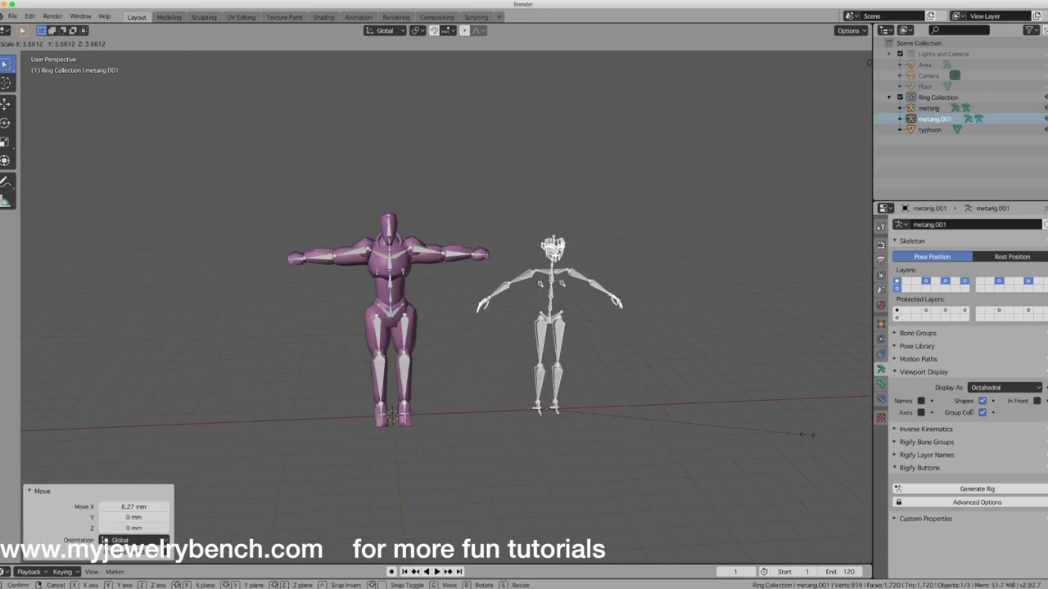
pyautogui.click(829, 437)
pyautogui.moveTo(670, 312); pyautogui.dragTo(613, 303, button='middle')
pyautogui.scroll(6, 615, 288)
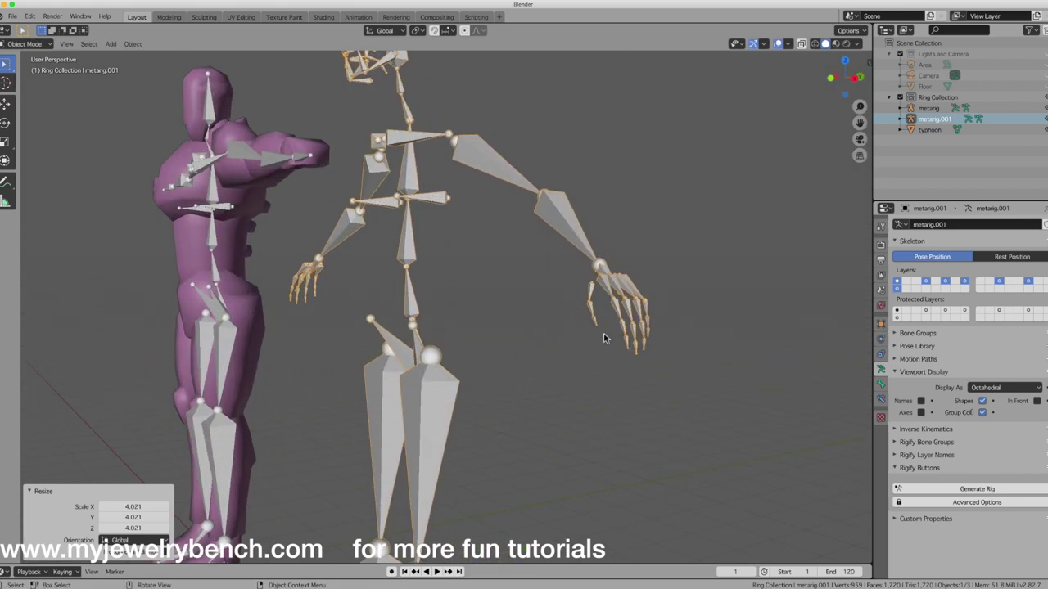
pyautogui.scroll(-4, 380, 379)
pyautogui.moveTo(379, 379); pyautogui.dragTo(409, 180, button='middle')
pyautogui.scroll(4, 444, 188)
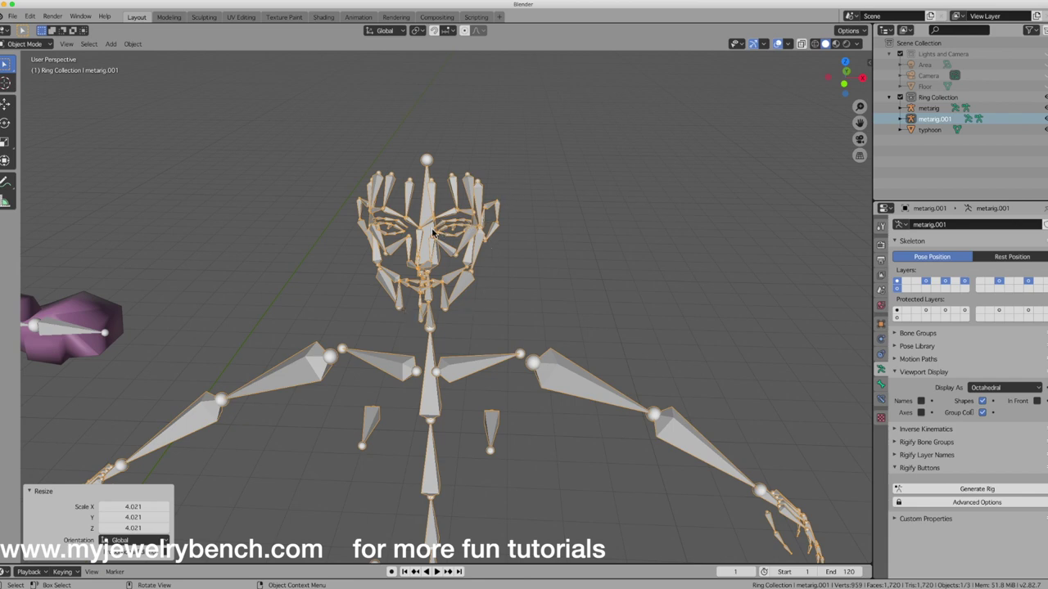
pyautogui.moveTo(432, 250)
pyautogui.mouseDown(button='middle')
pyautogui.moveTo(413, 250)
pyautogui.moveTo(443, 246)
pyautogui.mouseUp(button='middle')
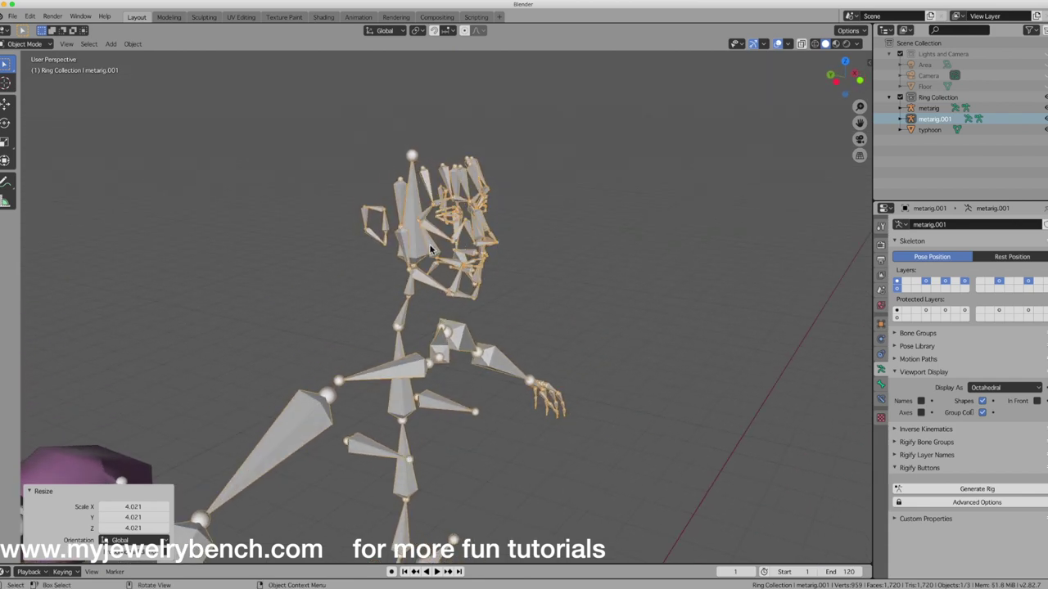
pyautogui.moveTo(498, 246); pyautogui.dragTo(331, 230, button='middle')
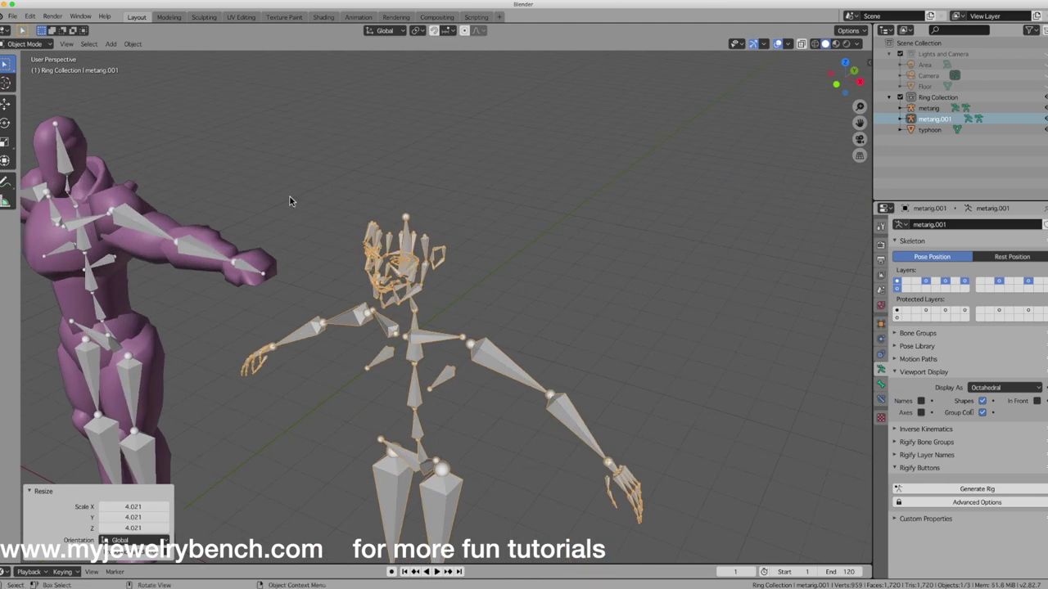
pyautogui.moveTo(414, 340); pyautogui.dragTo(434, 353, button='middle')
pyautogui.hotkey('ctrl', 'z')
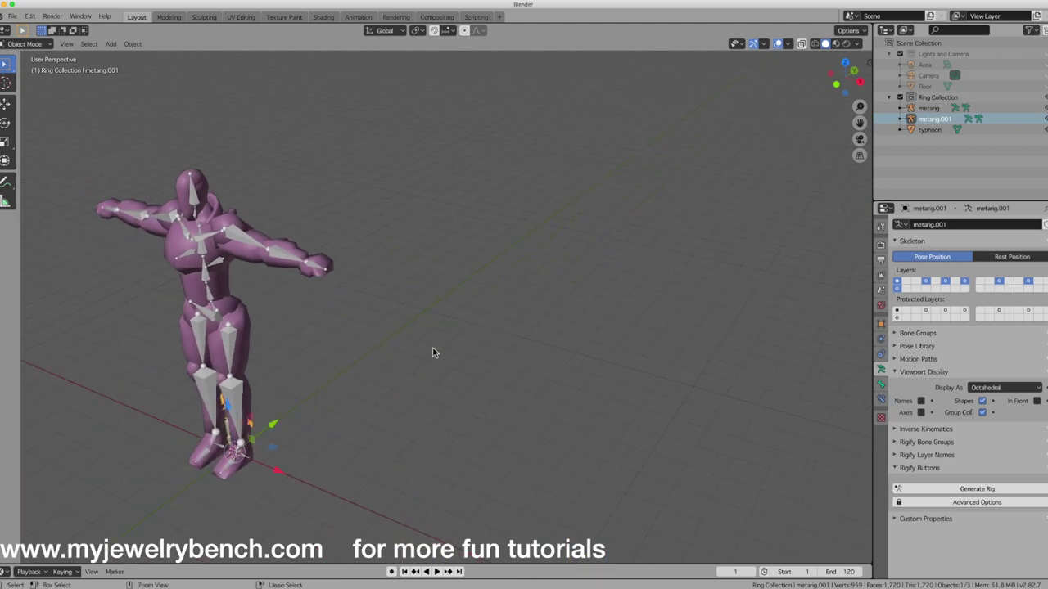
pyautogui.hotkey('ctrl', 'z')
pyautogui.moveTo(361, 383); pyautogui.dragTo(416, 383, button='middle')
pyautogui.scroll(5, 205, 350)
pyautogui.press('KP_1')
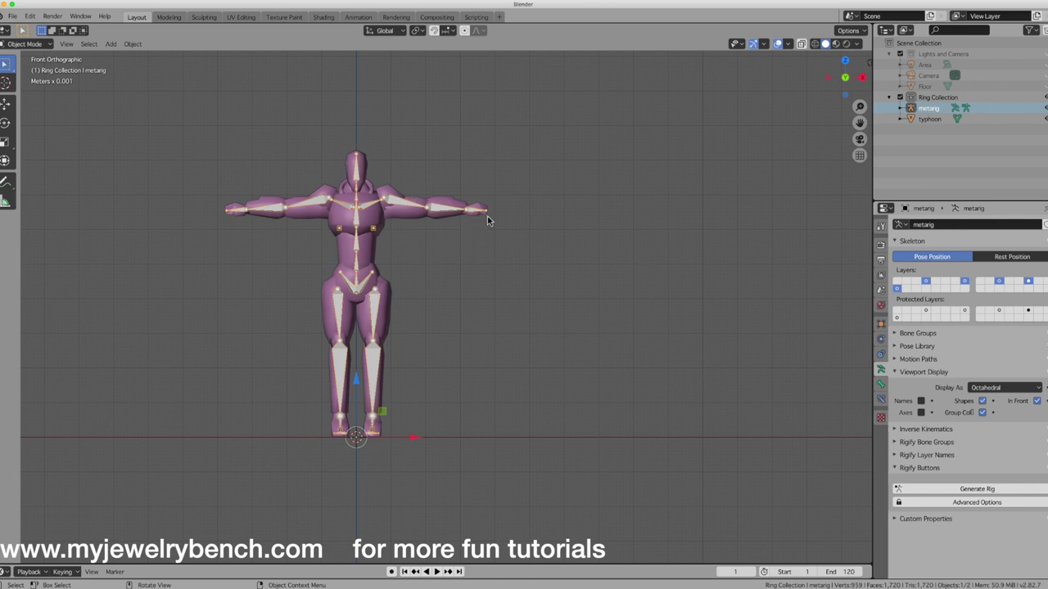
# Step: Select the typhoon mesh, then add the metarig to the selection as the active object
pyautogui.click(331, 289)
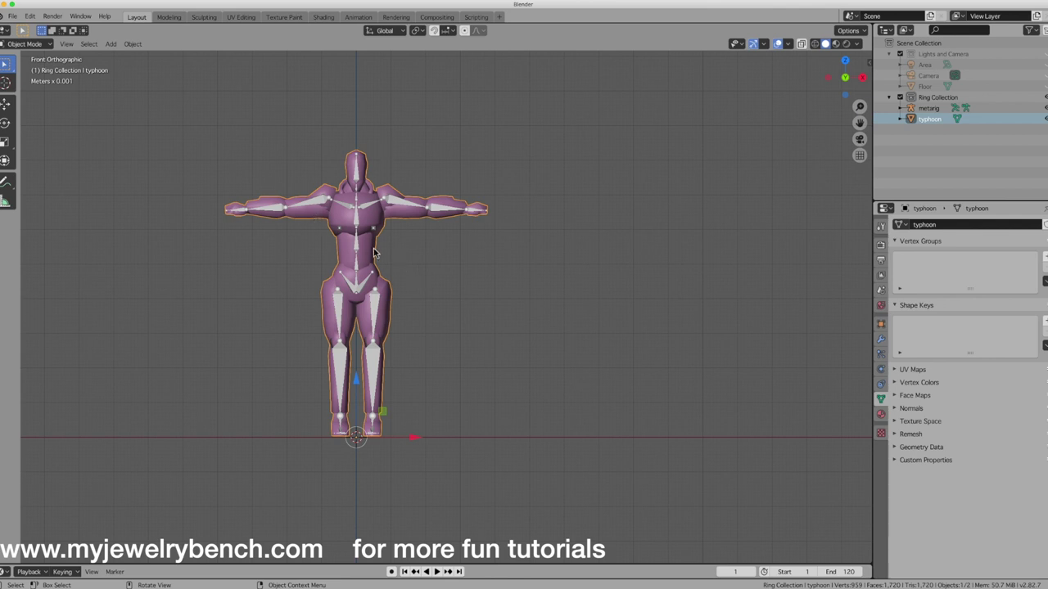
pyautogui.scroll(1, 346, 255)
pyautogui.scroll(2, 346, 254)
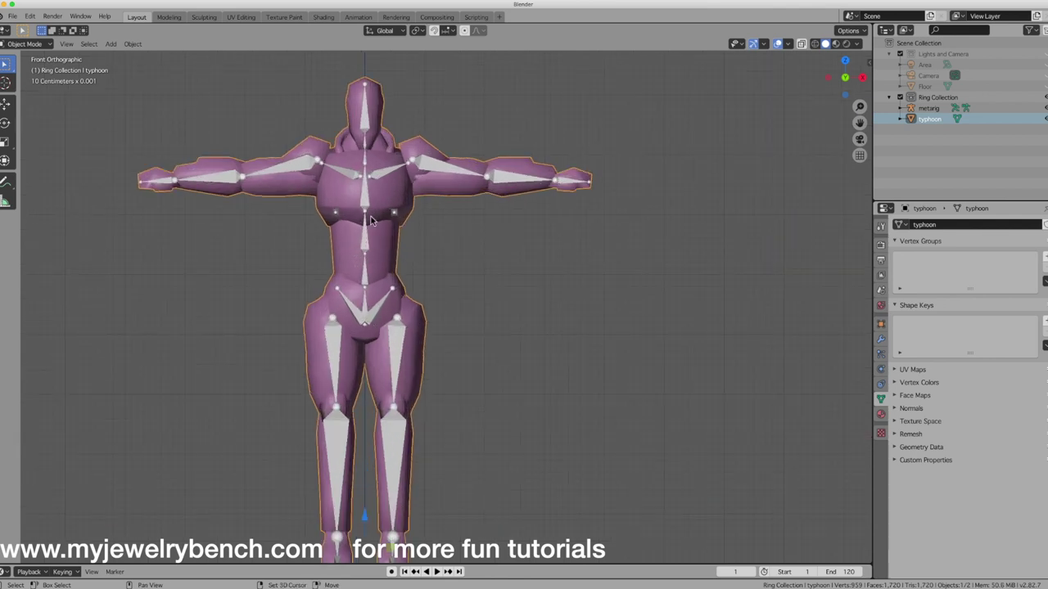
pyautogui.keyDown('shift'); pyautogui.click(398, 337); pyautogui.keyUp('shift')
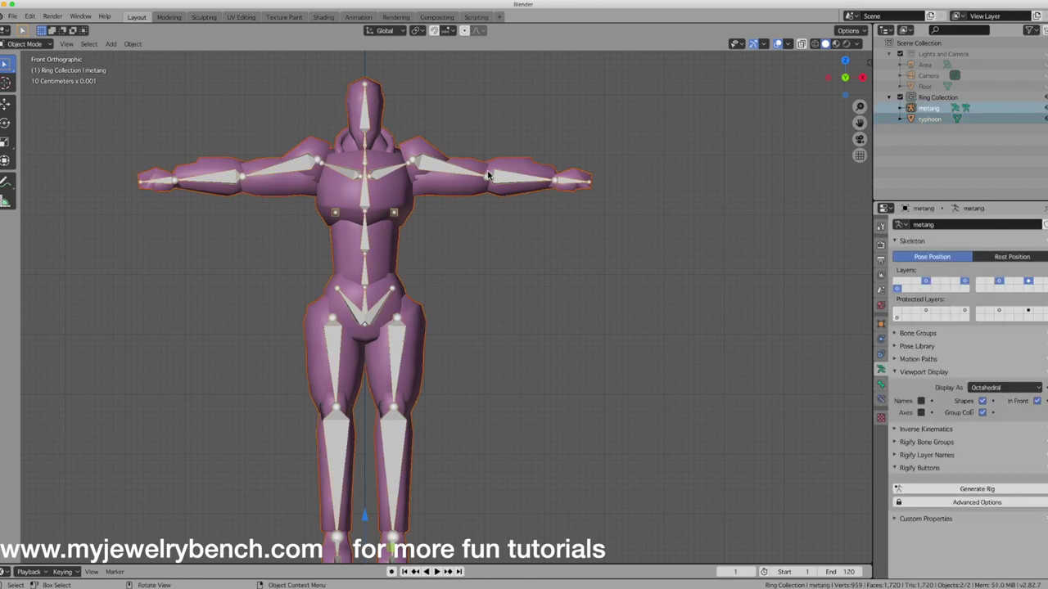
pyautogui.moveTo(644, 235); pyautogui.dragTo(556, 293, button='middle')
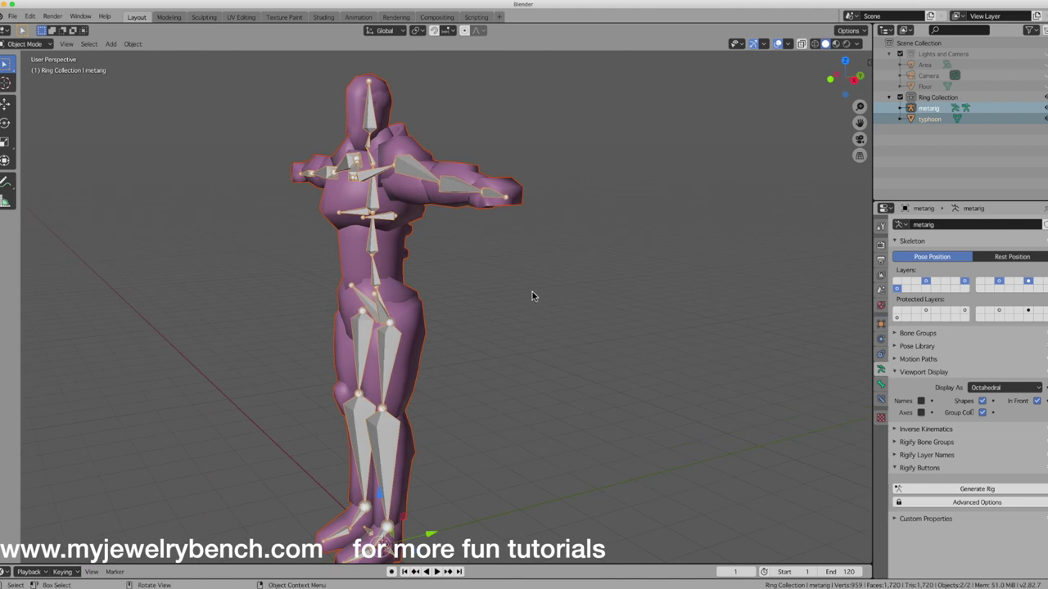
pyautogui.moveTo(483, 313); pyautogui.dragTo(413, 360, button='middle')
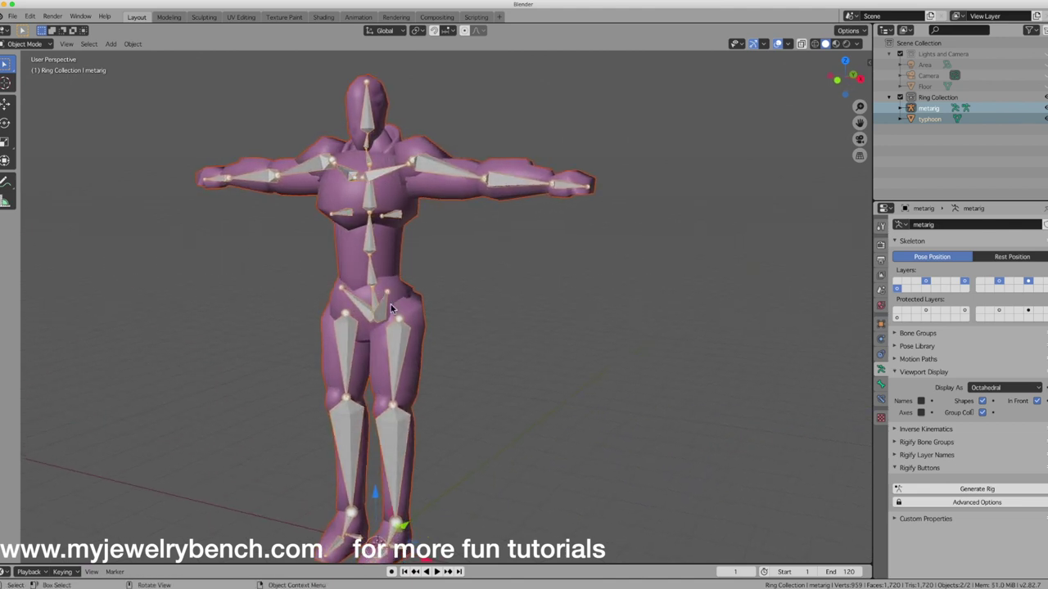
pyautogui.scroll(-5, 393, 170)
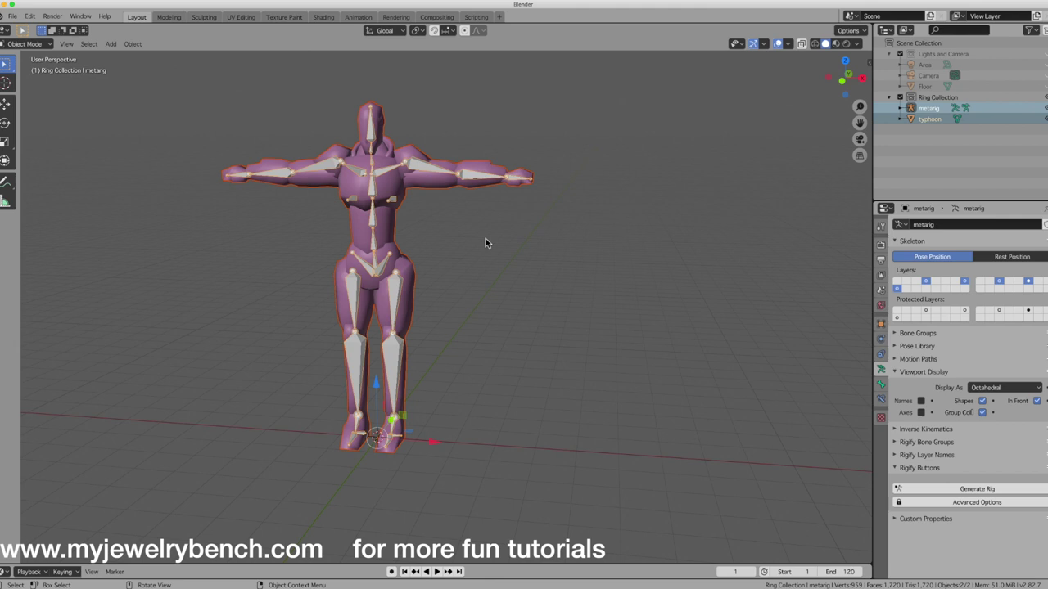
pyautogui.press('ctrl')
# Step: Parent the typhoon mesh to the metarig with Armature Deform, With Automatic Weights
pyautogui.hotkey('ctrl', 'p')
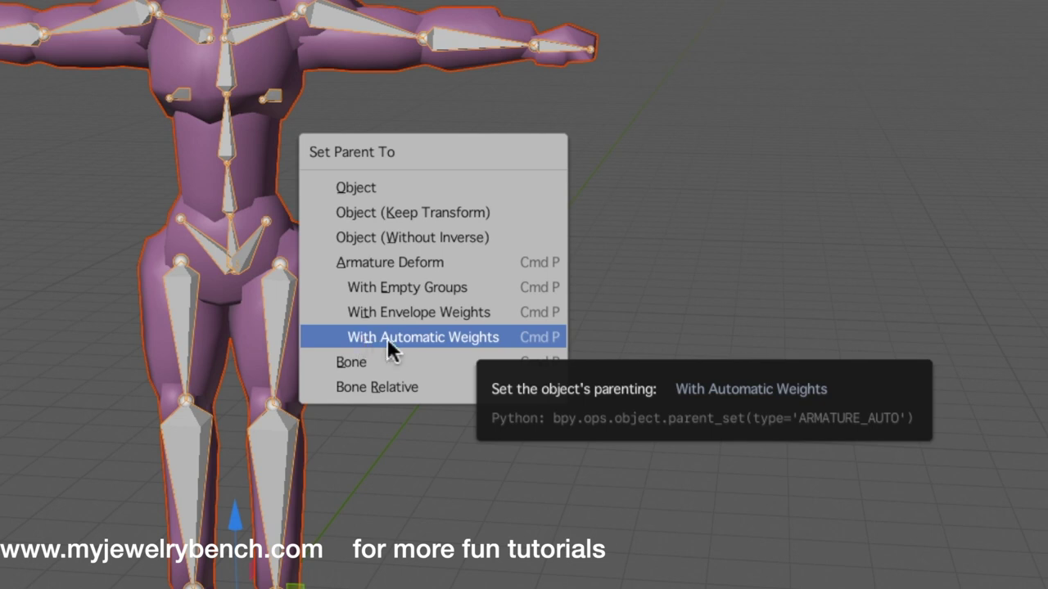
pyautogui.click(461, 341)
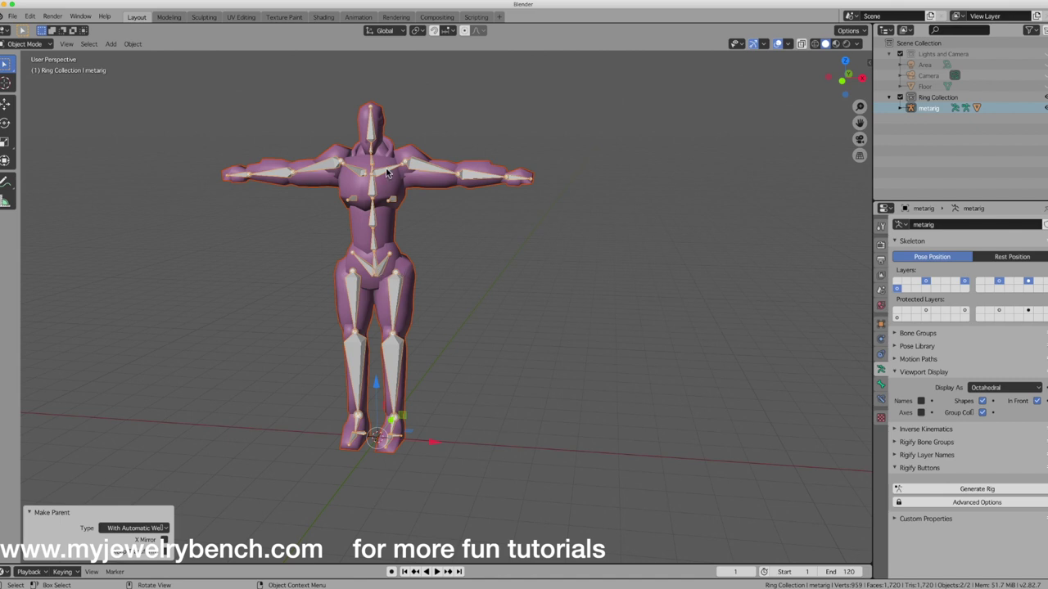
# Step: Select only the metarig and undo the accidental nudge of the rig along Y
pyautogui.moveTo(501, 255)
pyautogui.mouseDown(button='middle')
pyautogui.moveTo(513, 268)
pyautogui.moveTo(433, 276)
pyautogui.moveTo(494, 255)
pyautogui.mouseUp(button='middle')
pyautogui.moveTo(409, 281)
pyautogui.mouseDown(button='middle')
pyautogui.moveTo(475, 298)
pyautogui.moveTo(440, 171)
pyautogui.moveTo(499, 298)
pyautogui.moveTo(423, 268)
pyautogui.mouseUp(button='middle')
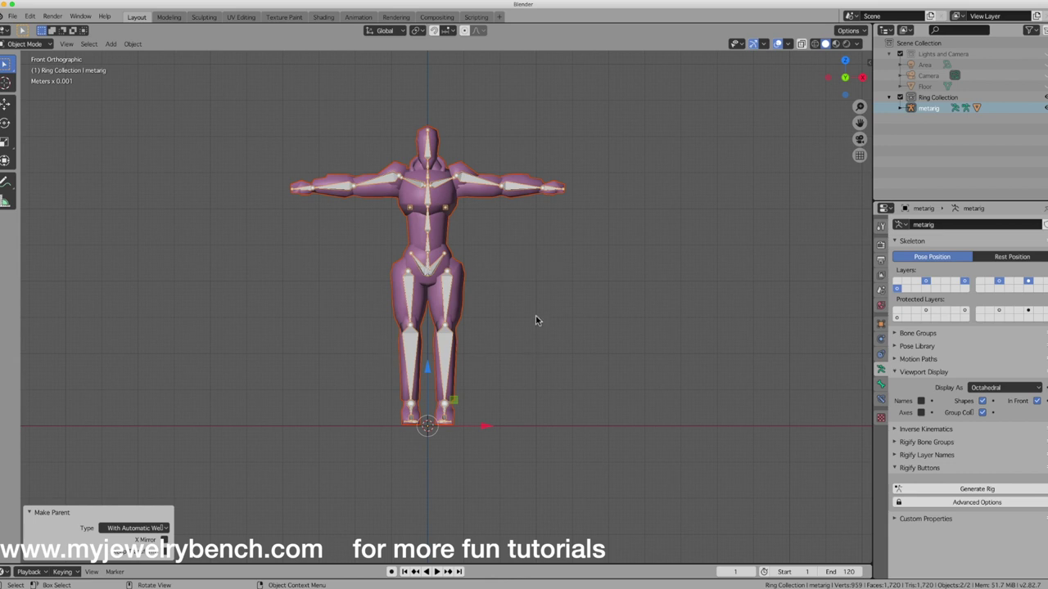
pyautogui.moveTo(458, 374); pyautogui.dragTo(442, 355, button='middle')
pyautogui.click(442, 355)
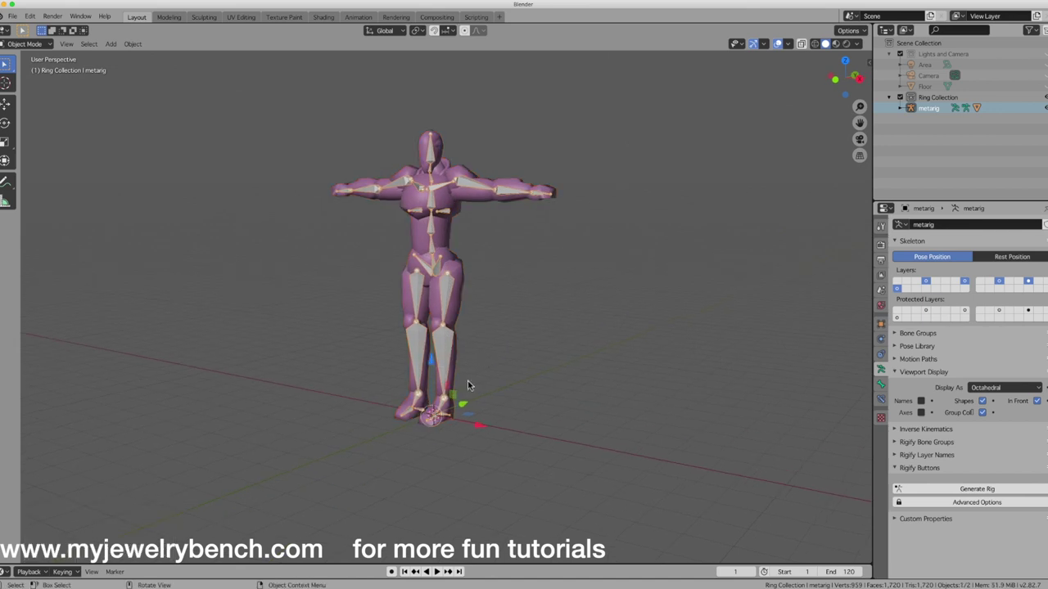
pyautogui.moveTo(463, 405); pyautogui.dragTo(468, 403)
pyautogui.hotkey('ctrl', 'z')
pyautogui.moveTo(408, 217); pyautogui.dragTo(413, 237, button='middle')
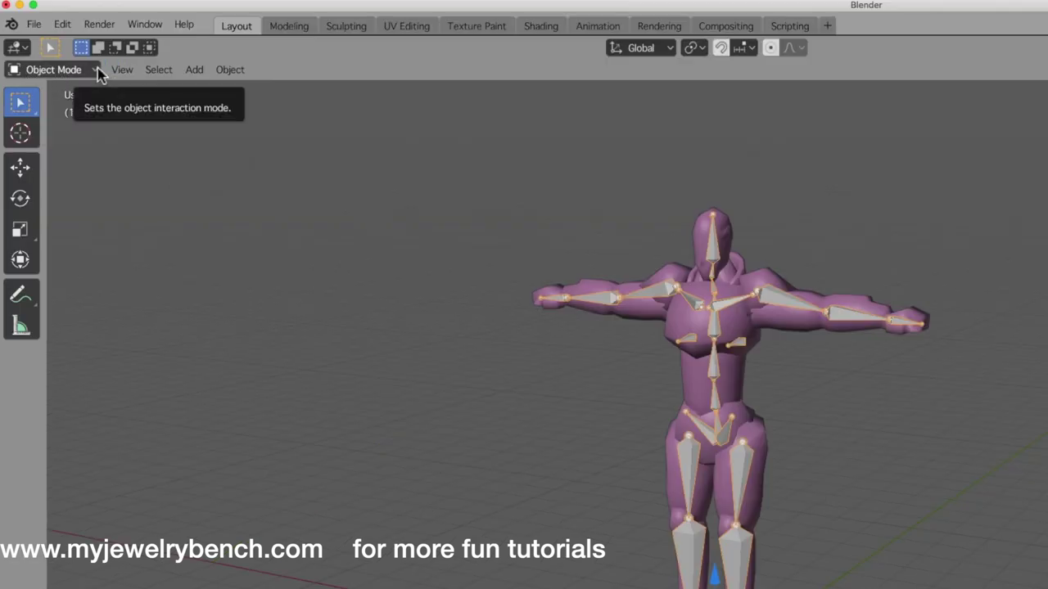
# Step: Switch the metarig into Pose Mode
pyautogui.click(98, 68)
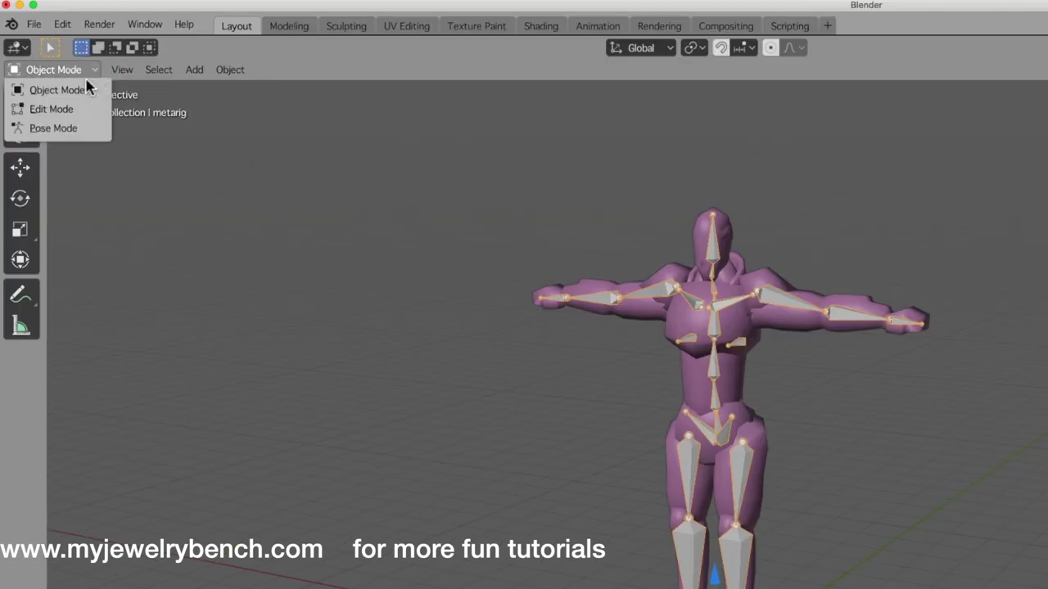
pyautogui.click(68, 131)
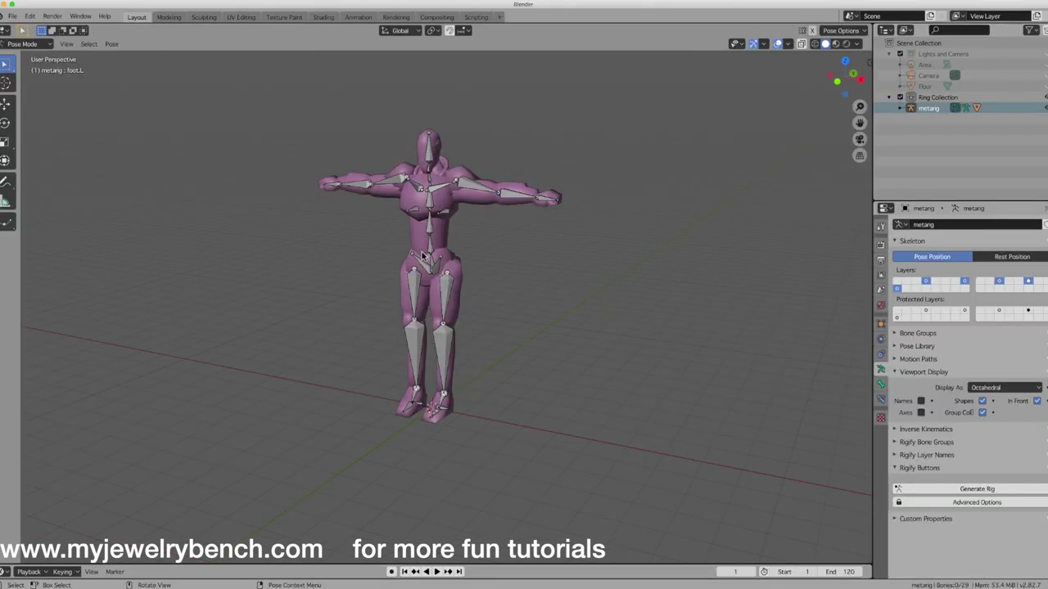
pyautogui.scroll(-2, 388, 351)
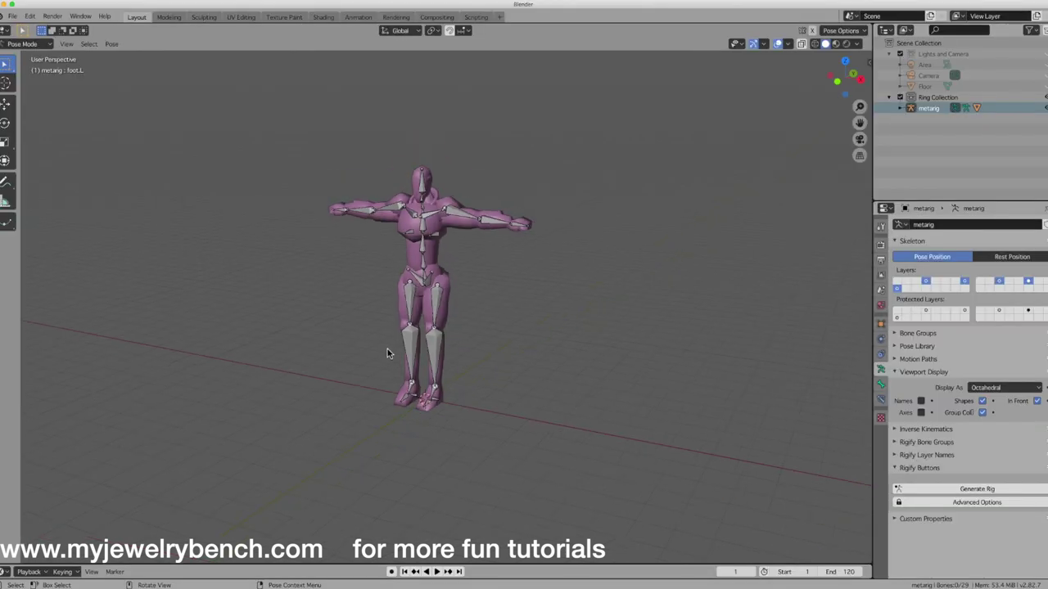
pyautogui.scroll(4, 405, 210)
pyautogui.moveTo(468, 346); pyautogui.dragTo(553, 230, button='middle')
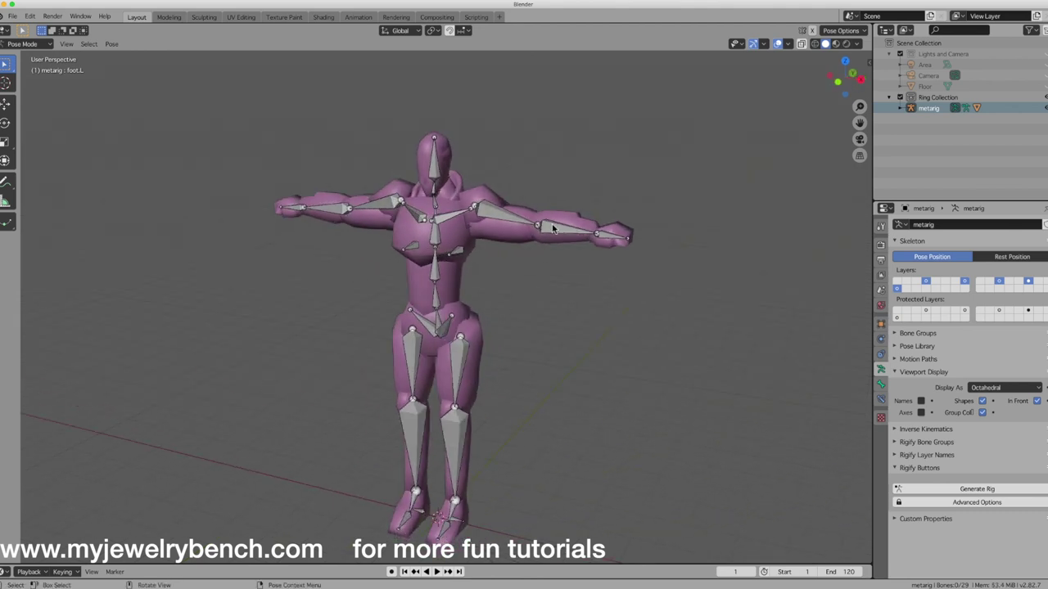
# Step: Select the head bone and turn it to one side about Z
pyautogui.click(437, 168)
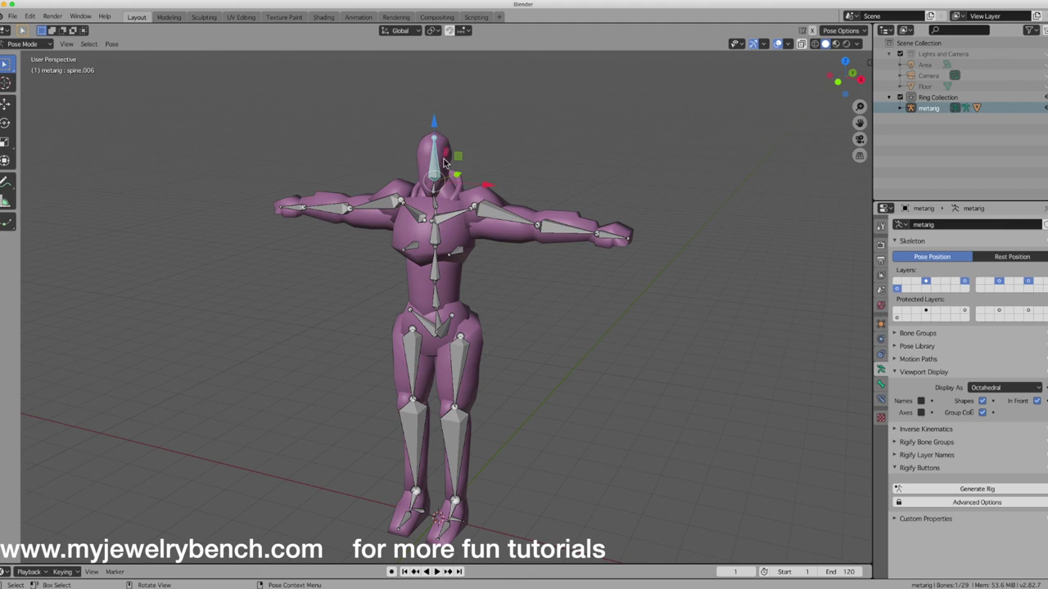
pyautogui.moveTo(444, 164); pyautogui.dragTo(412, 170, button='middle')
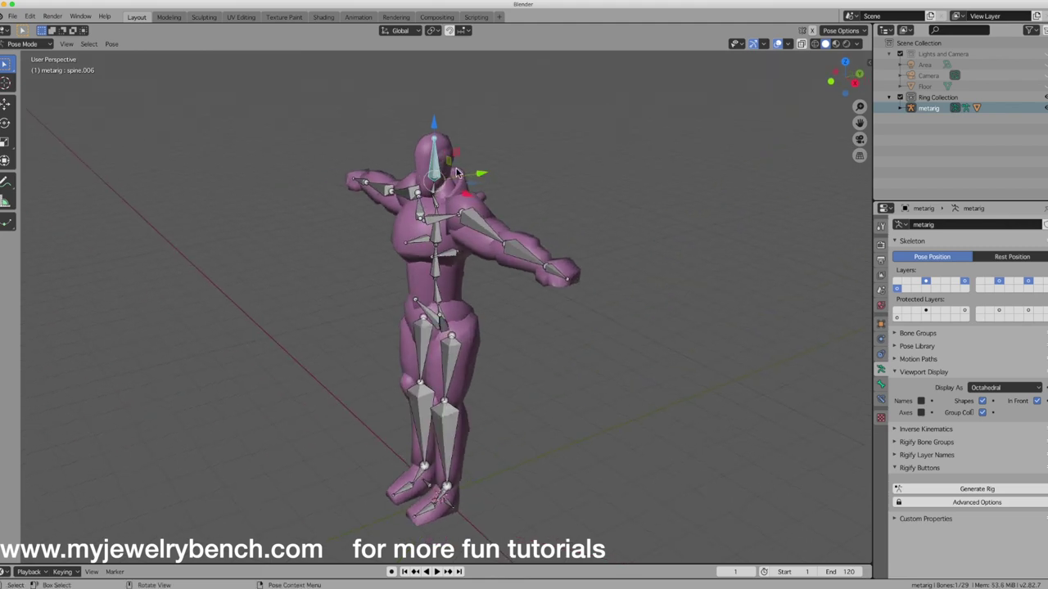
pyautogui.moveTo(448, 201); pyautogui.dragTo(438, 147, button='middle')
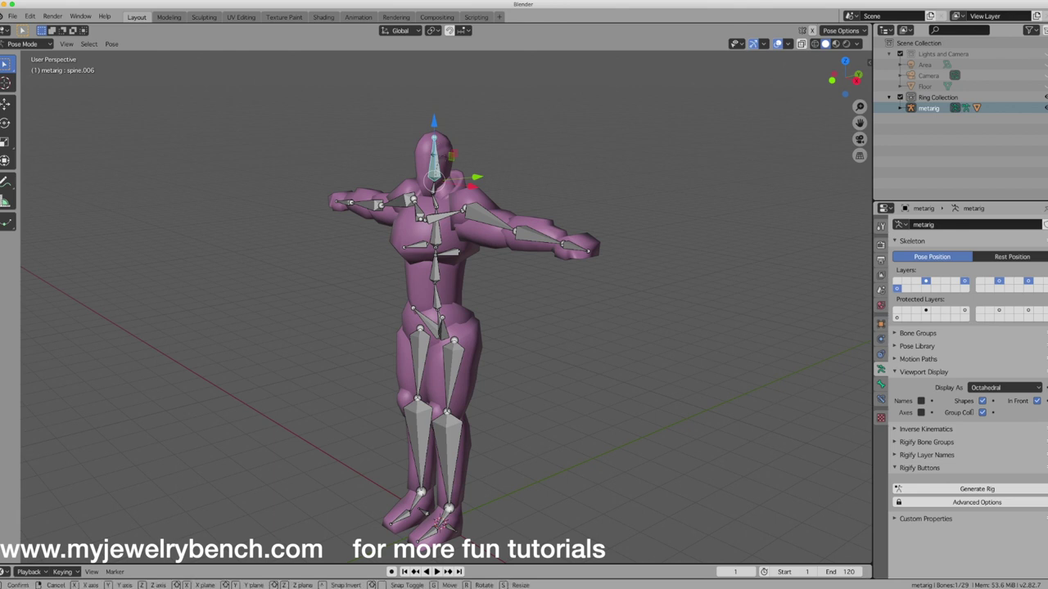
pyautogui.press('r')
pyautogui.press('z')
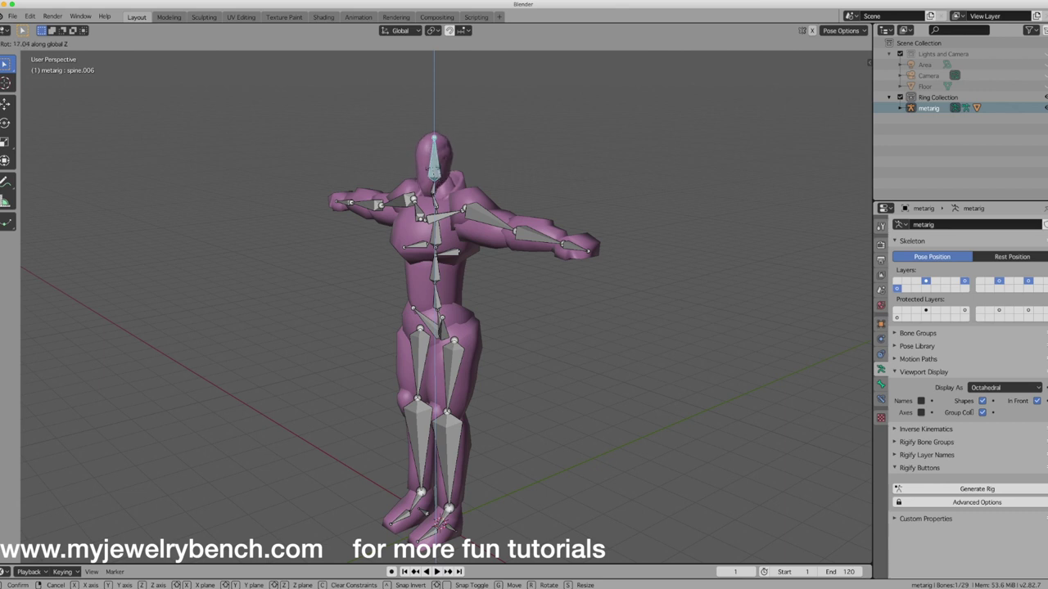
pyautogui.click(438, 173)
pyautogui.moveTo(438, 174); pyautogui.dragTo(425, 195, button='middle')
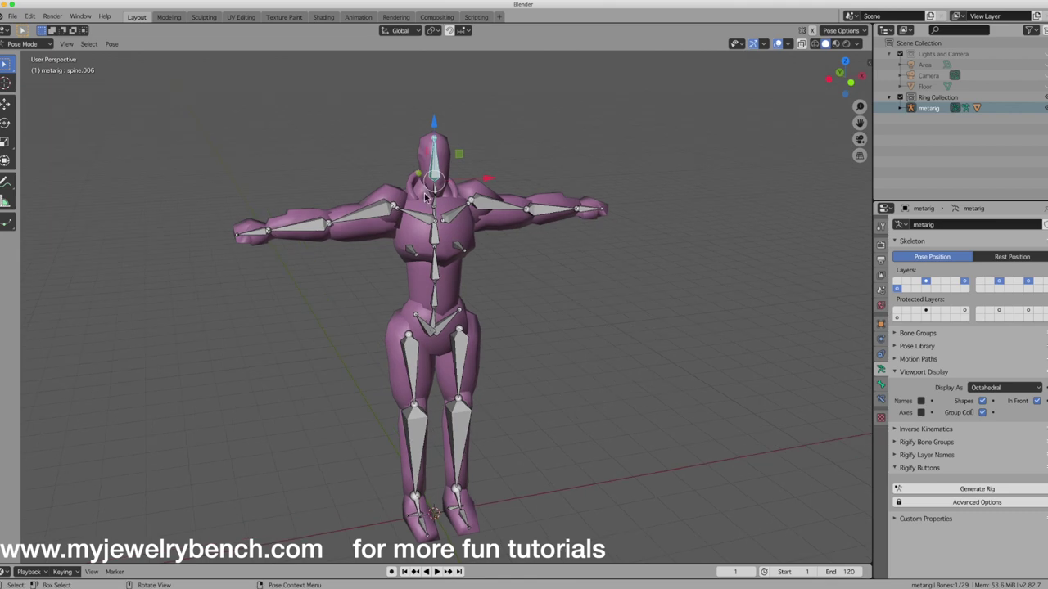
pyautogui.keyDown('ctrl'); pyautogui.moveTo(458, 179); pyautogui.dragTo(502, 231, button='middle'); pyautogui.keyUp('ctrl')
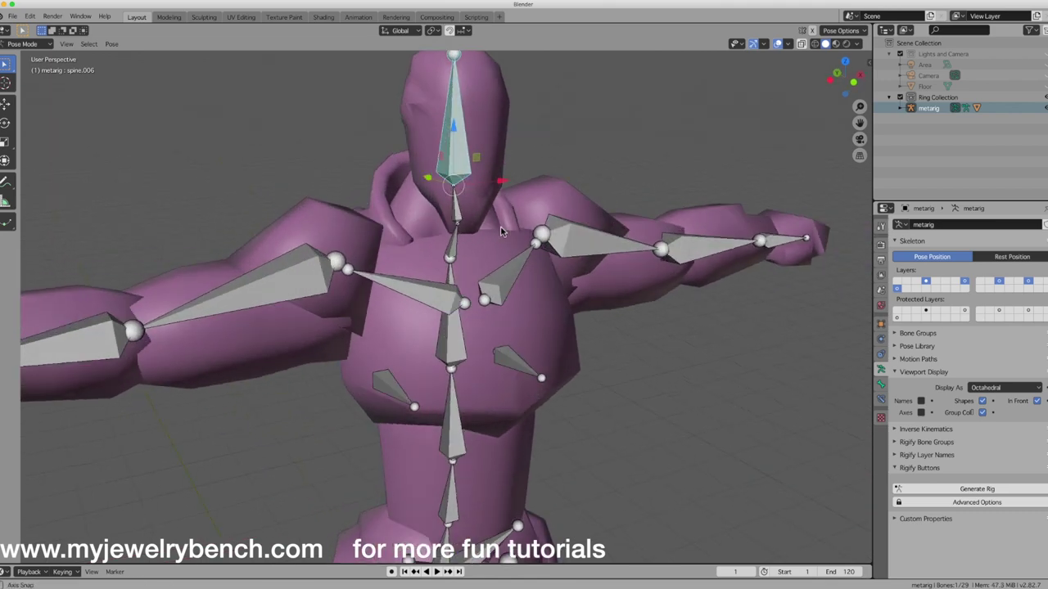
# Step: Rotate the head bone further about Z to refine its turn
pyautogui.press('r')
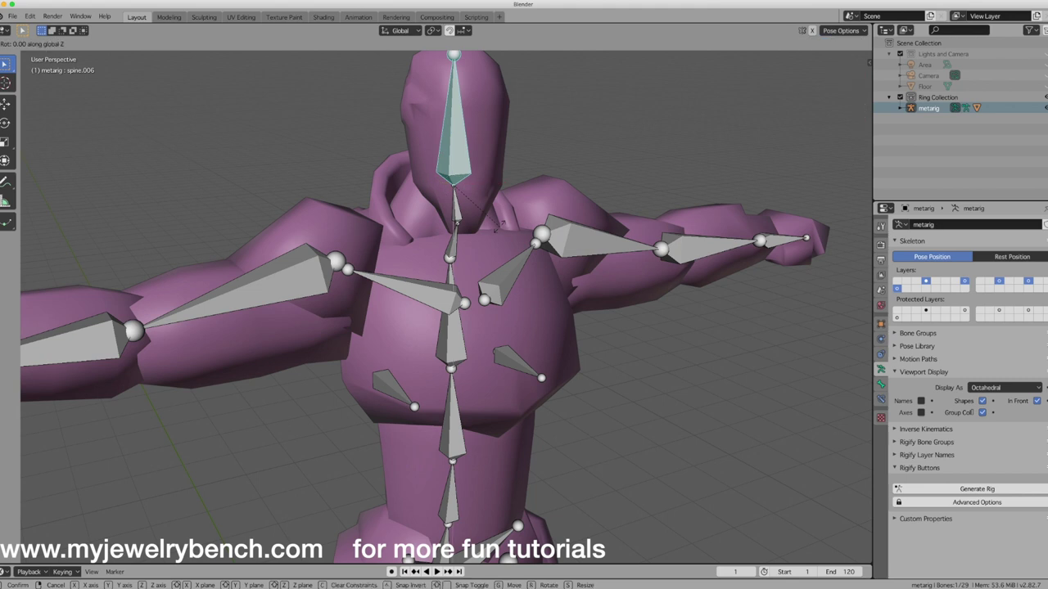
pyautogui.press('z')
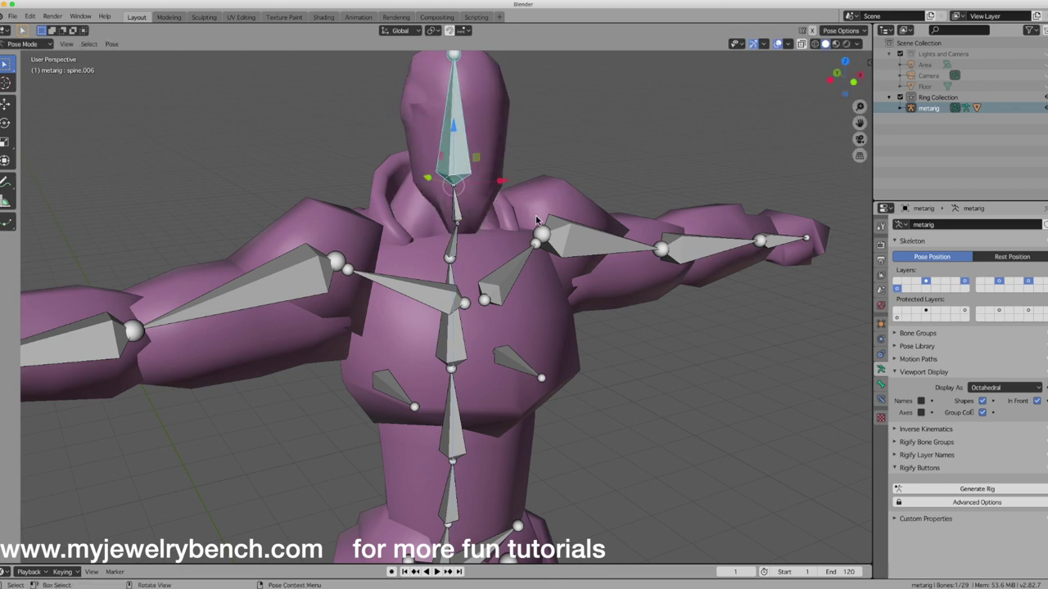
pyautogui.click(372, 188)
pyautogui.scroll(-3, 372, 188)
pyautogui.moveTo(371, 189); pyautogui.dragTo(301, 200, button='middle')
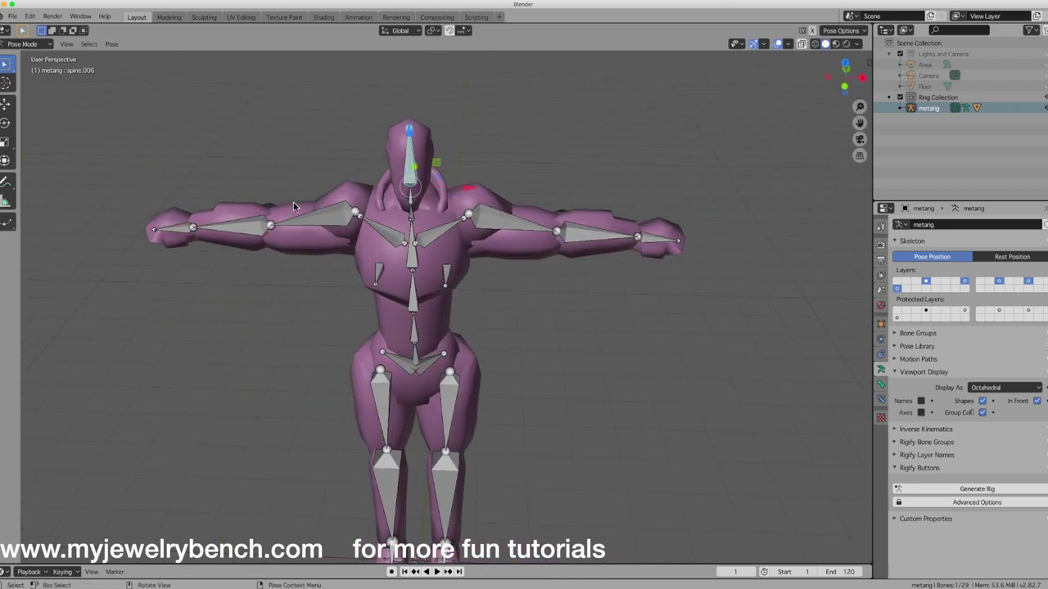
pyautogui.moveTo(450, 242); pyautogui.dragTo(401, 238, button='middle')
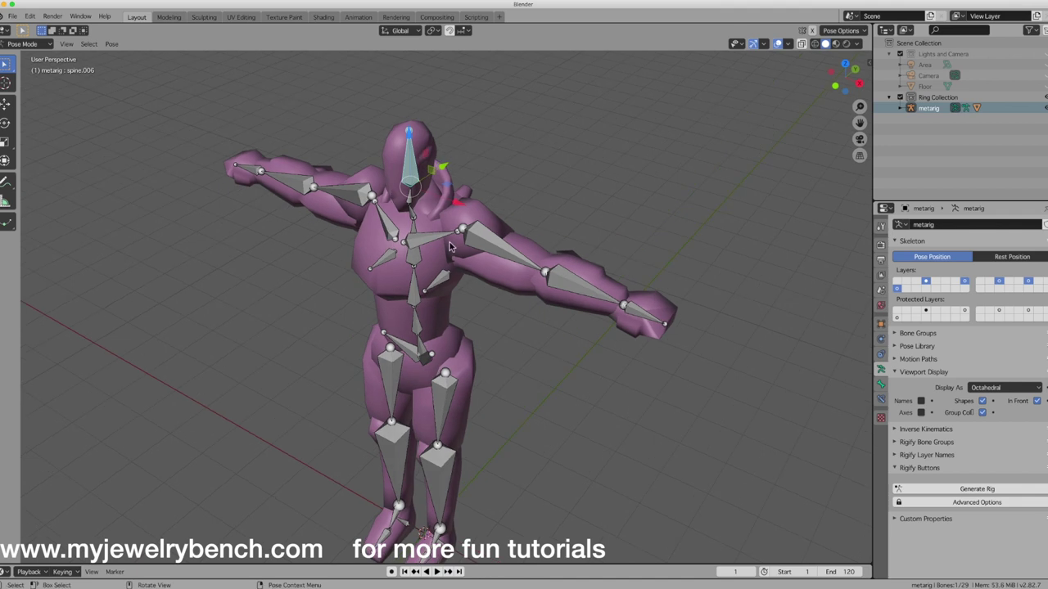
# Step: Lower the left upper arm by 49.7° about Y
pyautogui.click(471, 231)
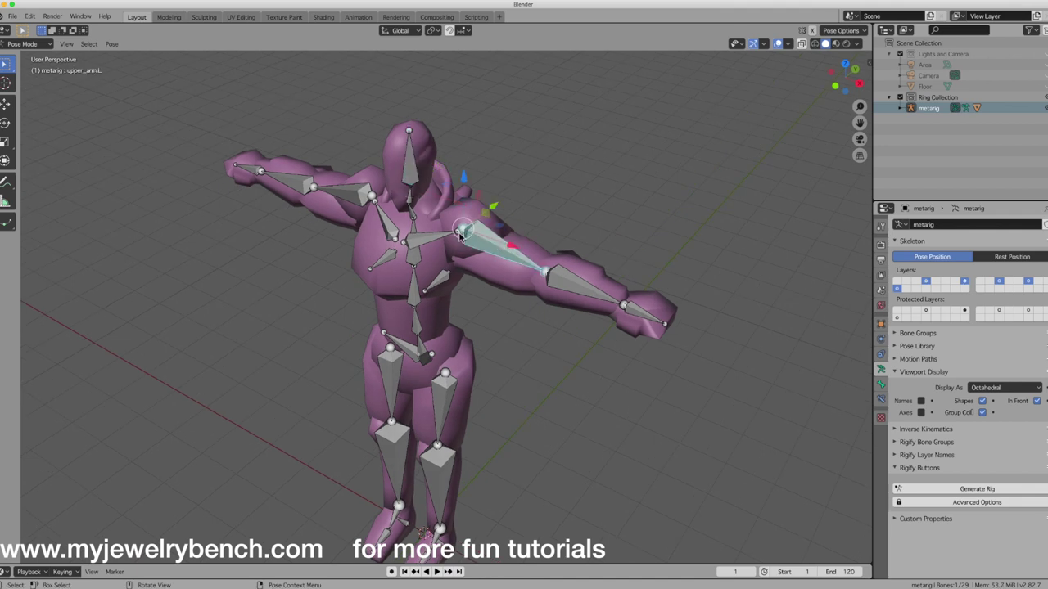
pyautogui.moveTo(451, 219)
pyautogui.mouseDown(button='middle')
pyautogui.moveTo(476, 230)
pyautogui.moveTo(449, 229)
pyautogui.mouseUp(button='middle')
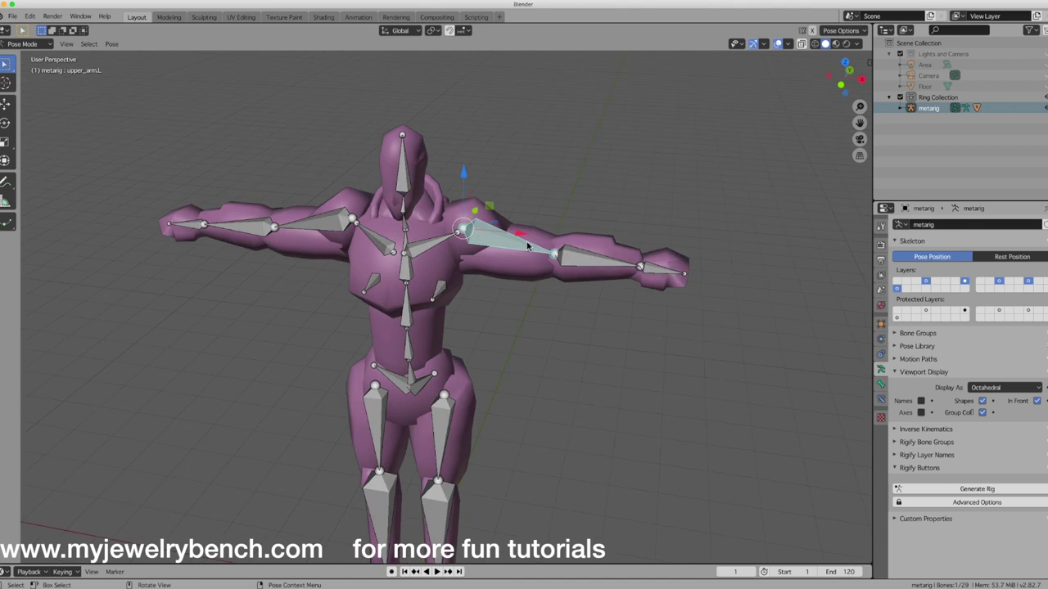
pyautogui.press('r')
pyautogui.press('y')
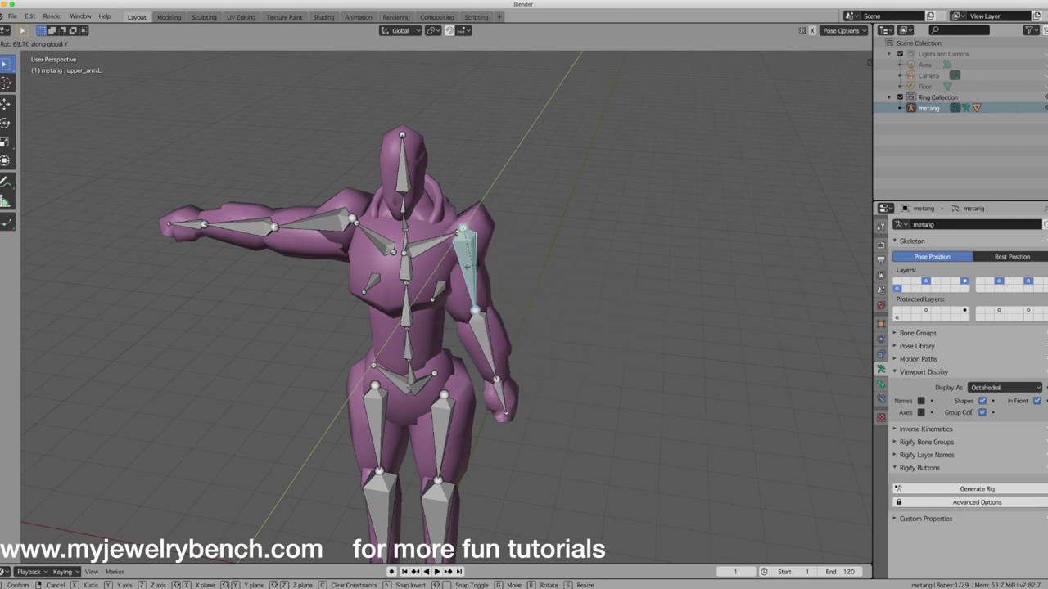
pyautogui.click(500, 304)
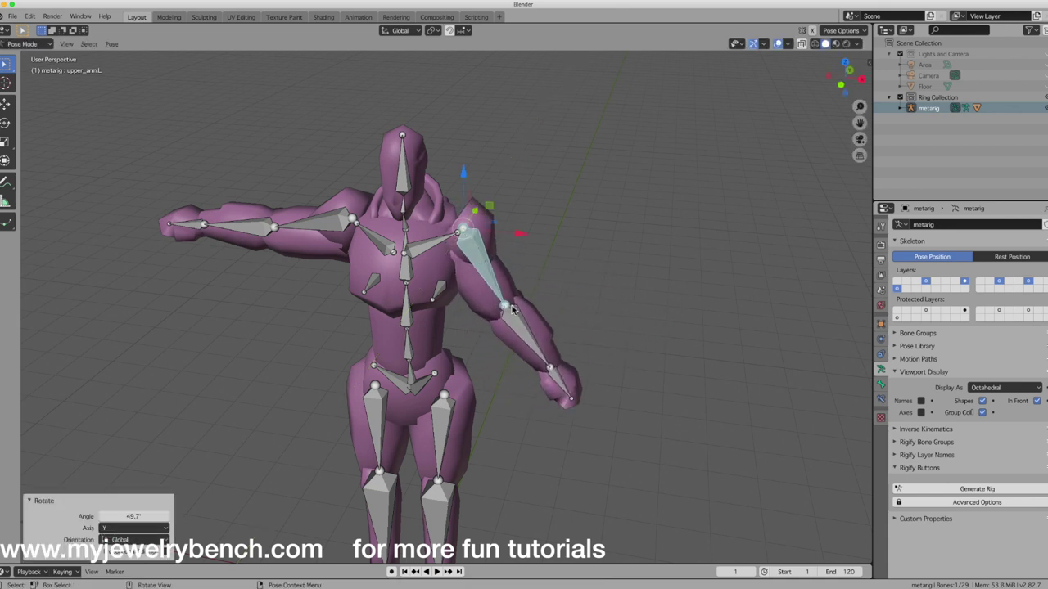
# Step: Bend the left forearm -87.3° on X and turn it about Z
pyautogui.click(514, 314)
pyautogui.moveTo(570, 308); pyautogui.dragTo(521, 319, button='middle')
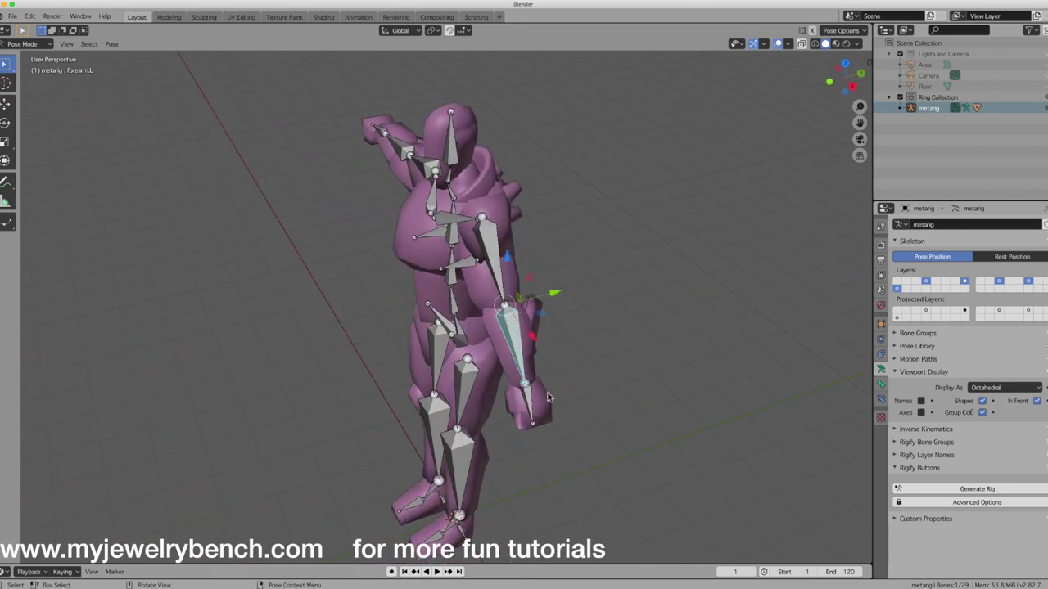
pyautogui.press('r')
pyautogui.press('x')
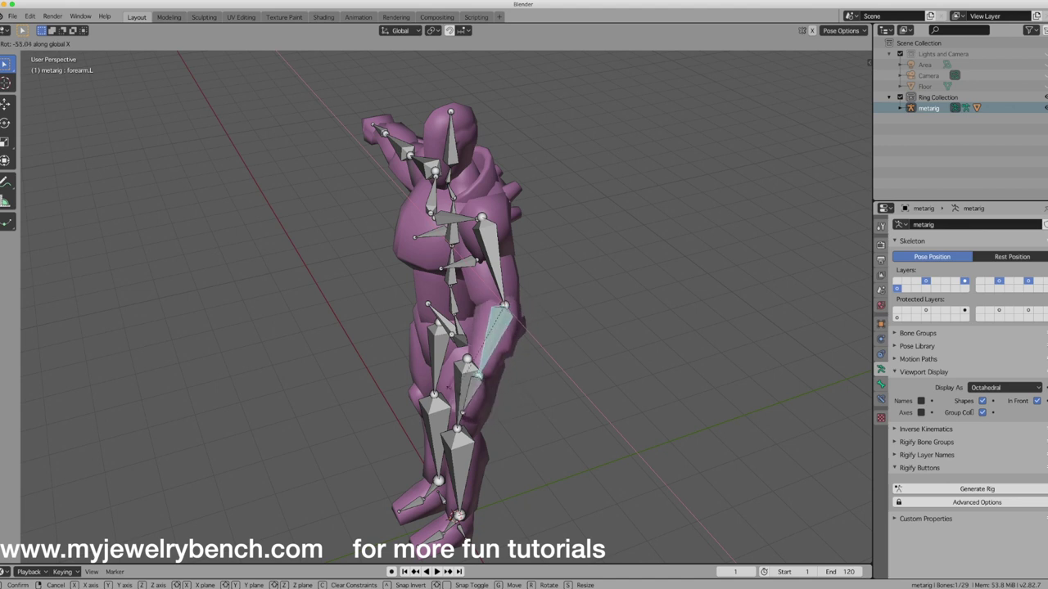
pyautogui.click(411, 357)
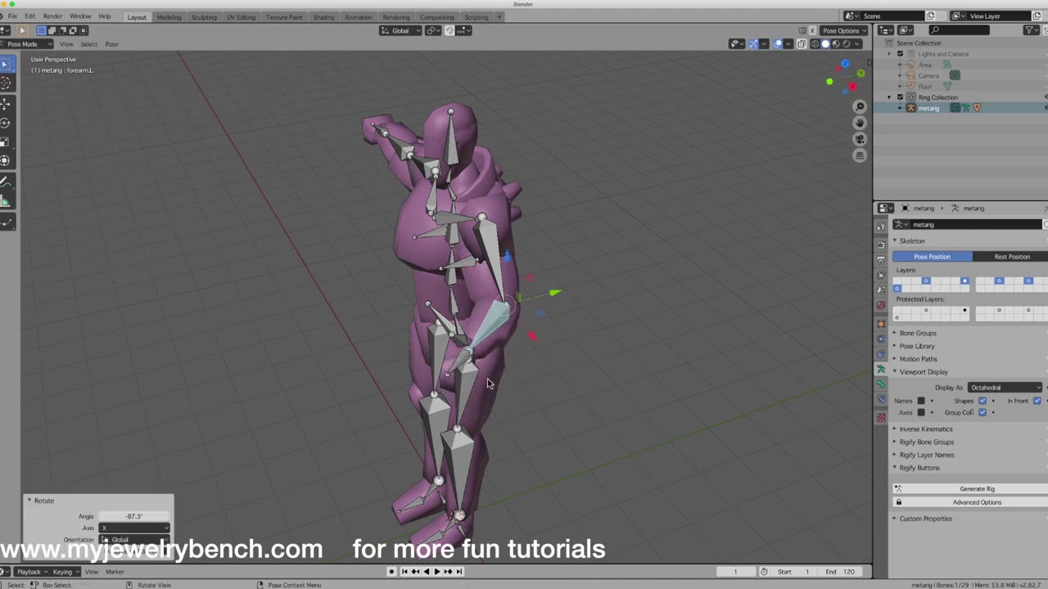
pyautogui.press('r')
pyautogui.press('z')
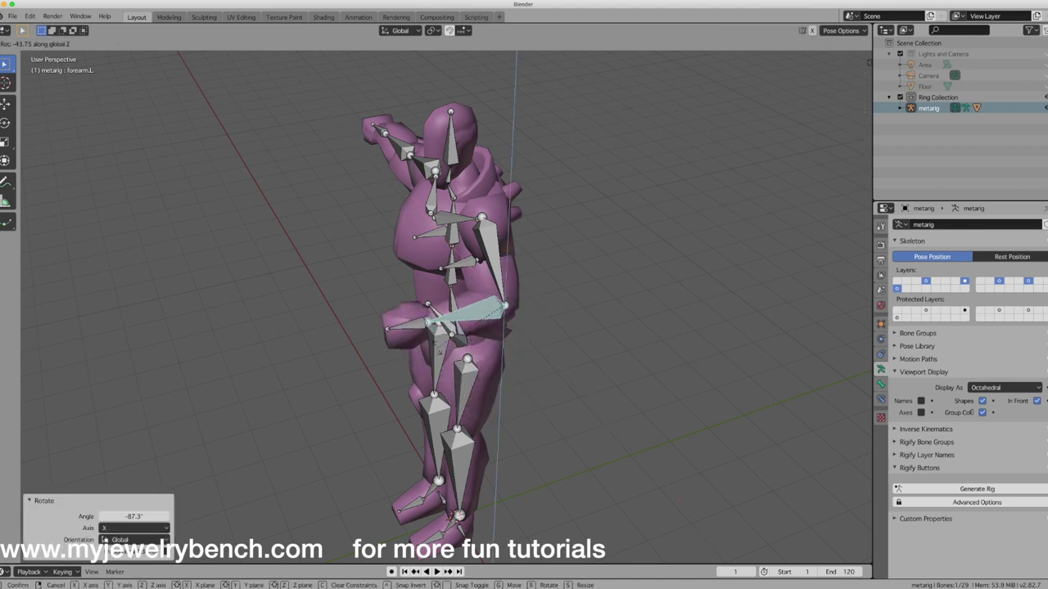
pyautogui.press('Return')
# Step: Rotate the left hand about Z, then Y, then Z again by -48.9°
pyautogui.moveTo(442, 376); pyautogui.dragTo(504, 392, button='middle')
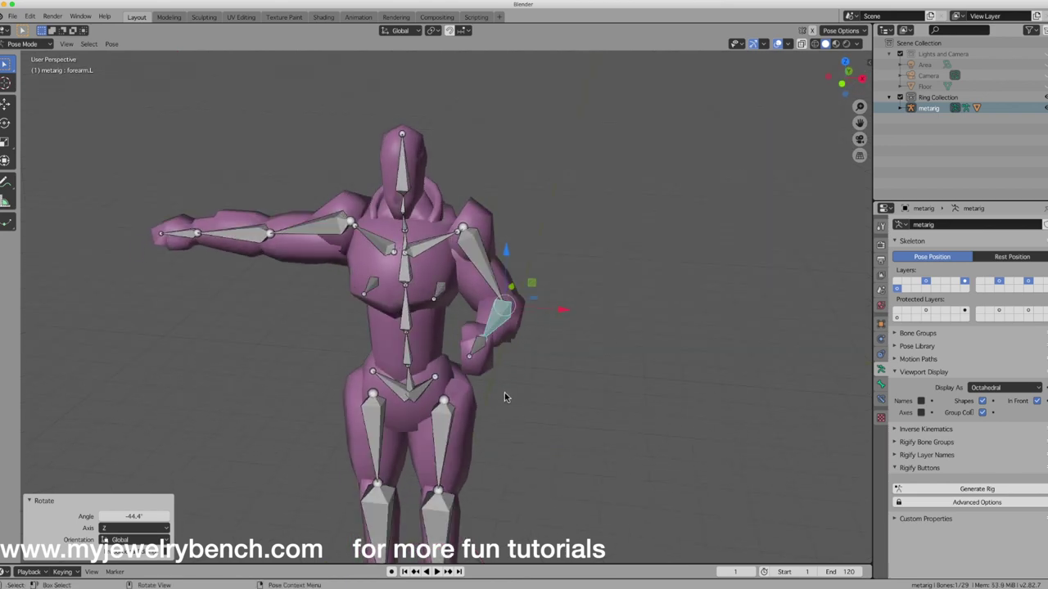
pyautogui.click(485, 348)
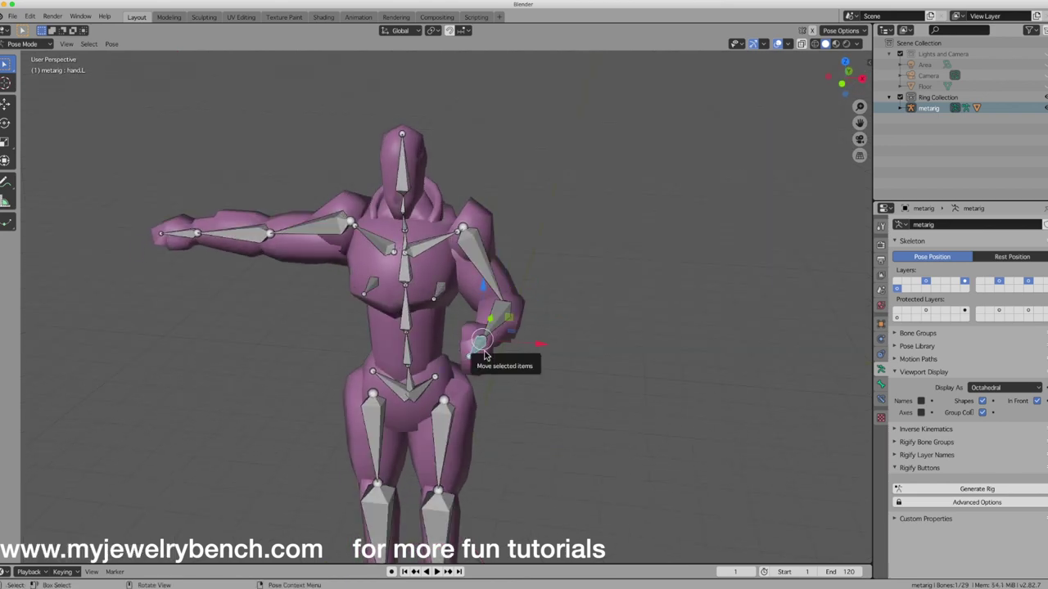
pyautogui.press('r')
pyautogui.press('z')
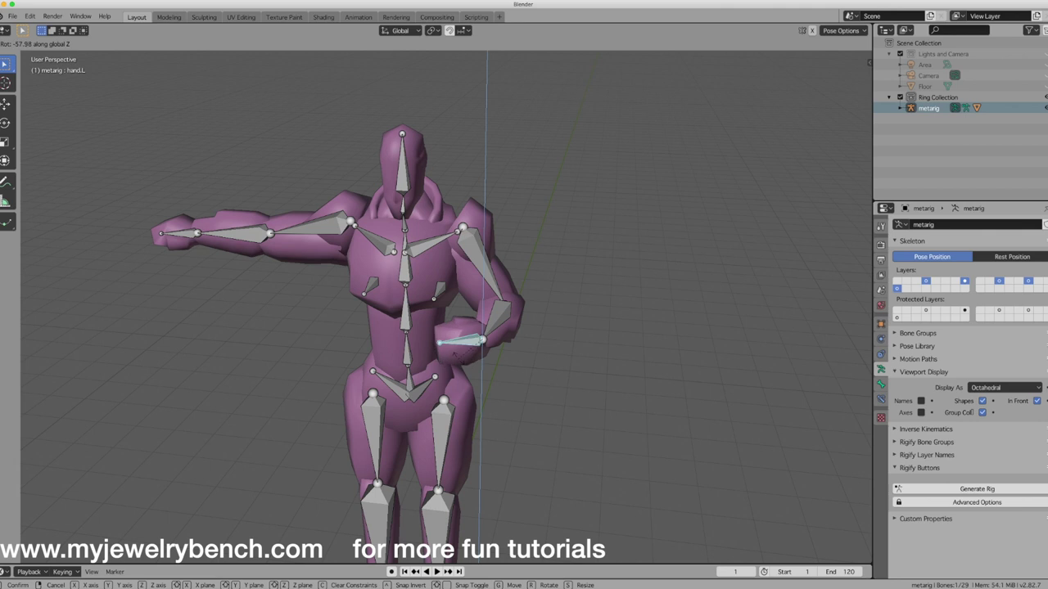
pyautogui.click(505, 361)
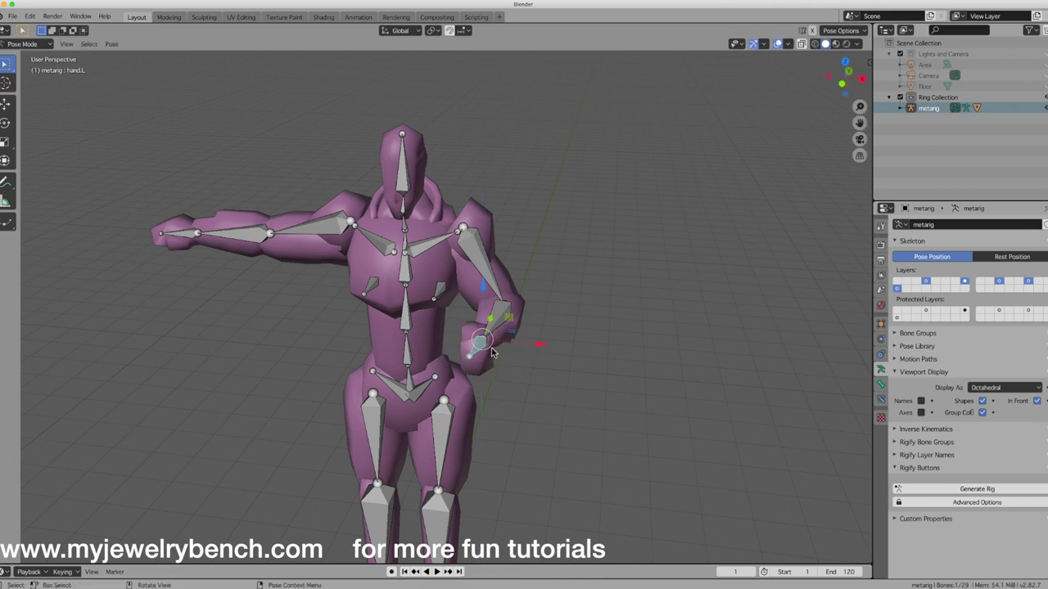
pyautogui.press('r')
pyautogui.press('y')
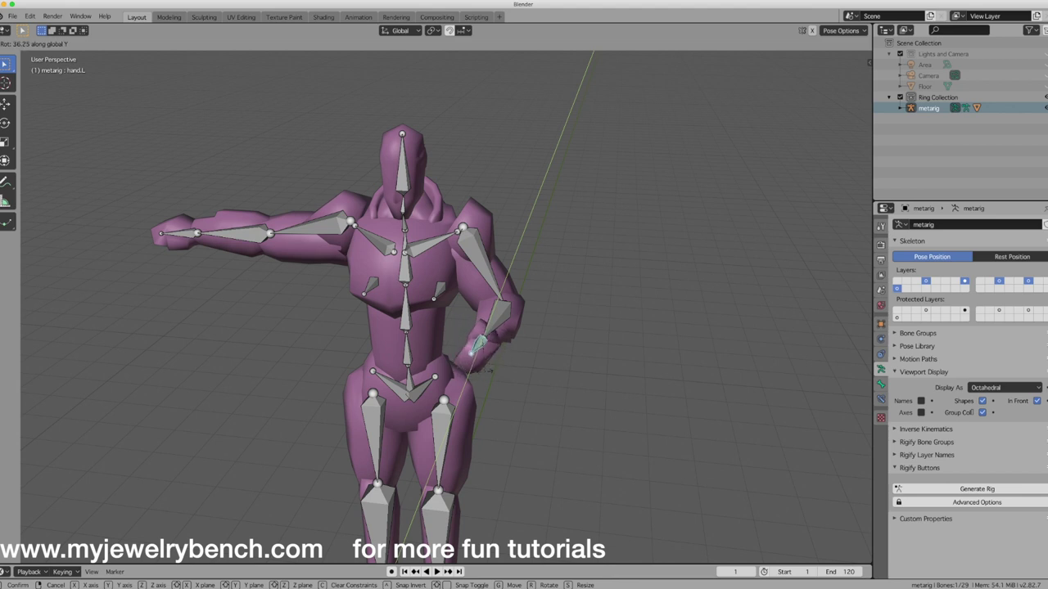
pyautogui.click(499, 367)
pyautogui.press('r')
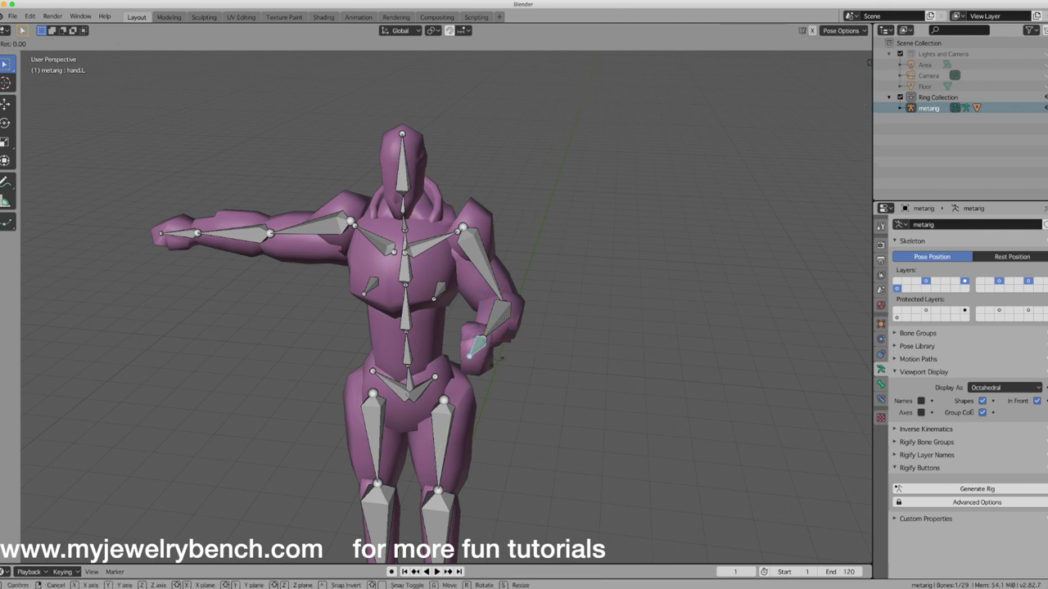
pyautogui.press('z')
pyautogui.click(499, 365)
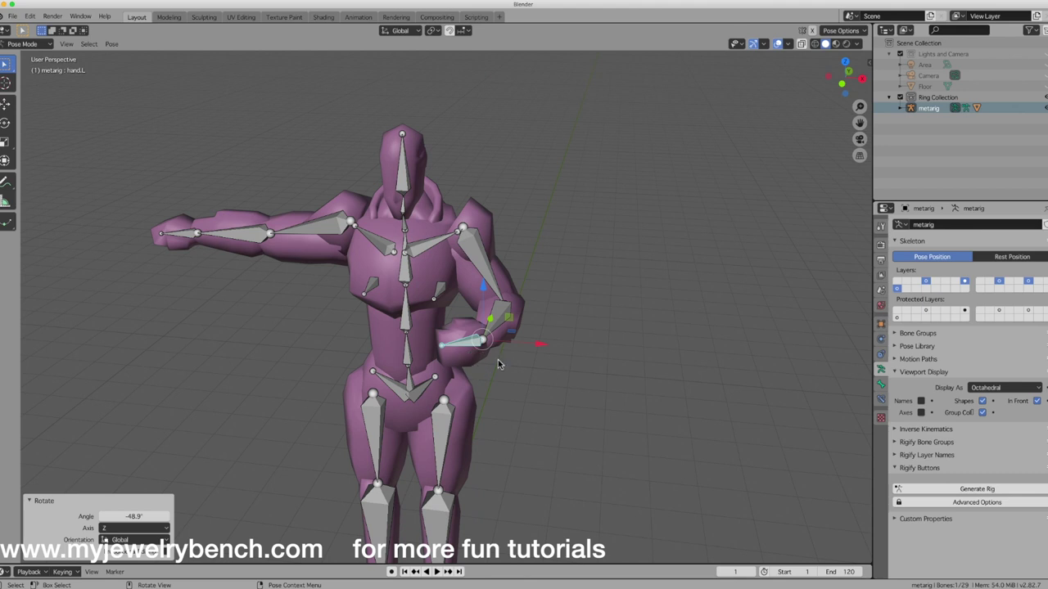
# Step: Bend the left forearm -23.5° on Z toward the body
pyautogui.click(501, 324)
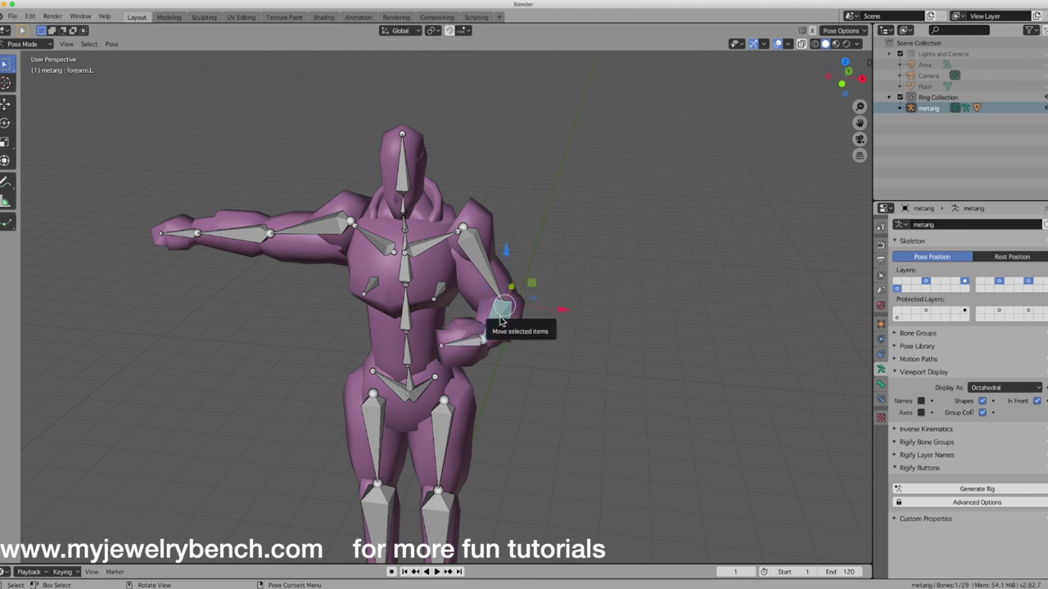
pyautogui.press('r')
pyautogui.press('z')
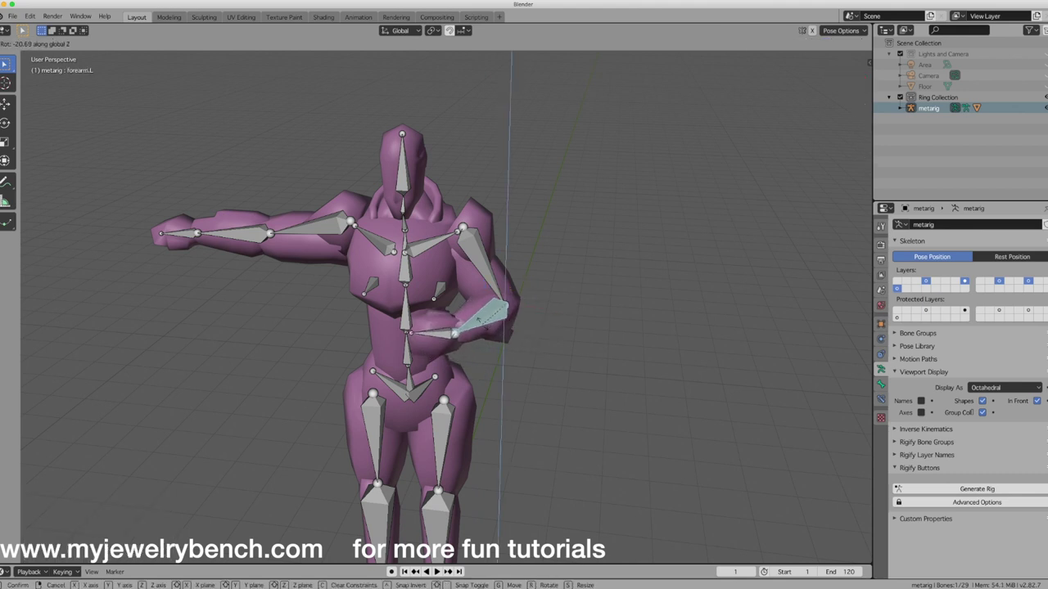
pyautogui.click(573, 379)
pyautogui.moveTo(574, 379); pyautogui.dragTo(486, 380, button='middle')
pyautogui.moveTo(450, 304); pyautogui.dragTo(451, 337, button='middle')
pyautogui.moveTo(449, 398); pyautogui.dragTo(483, 392, button='middle')
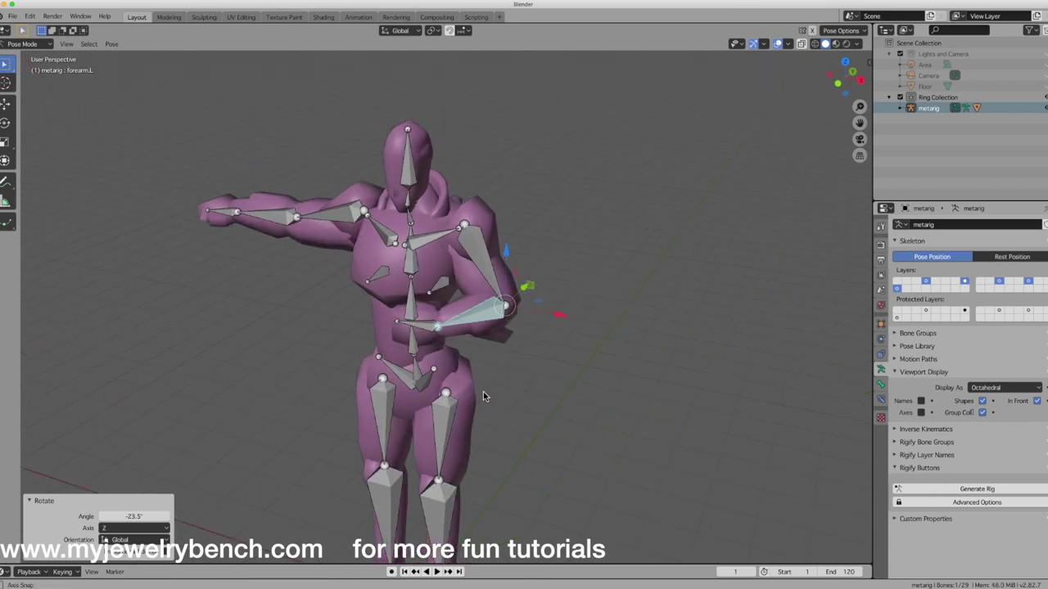
pyautogui.click(320, 218)
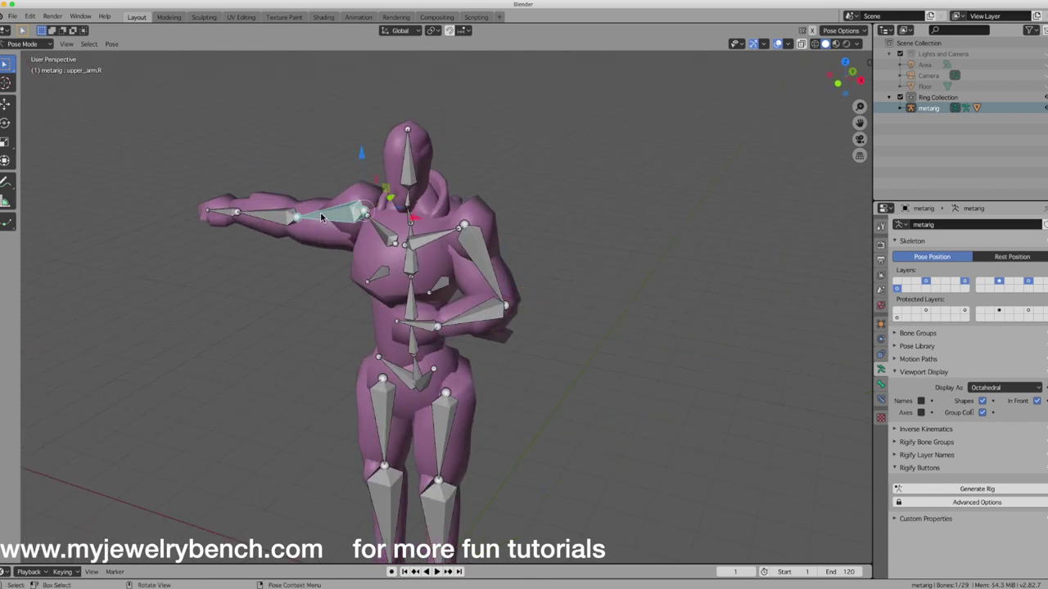
# Step: Swing the right upper arm 41.5° on Z, then lower it about Y
pyautogui.press('r')
pyautogui.press('z')
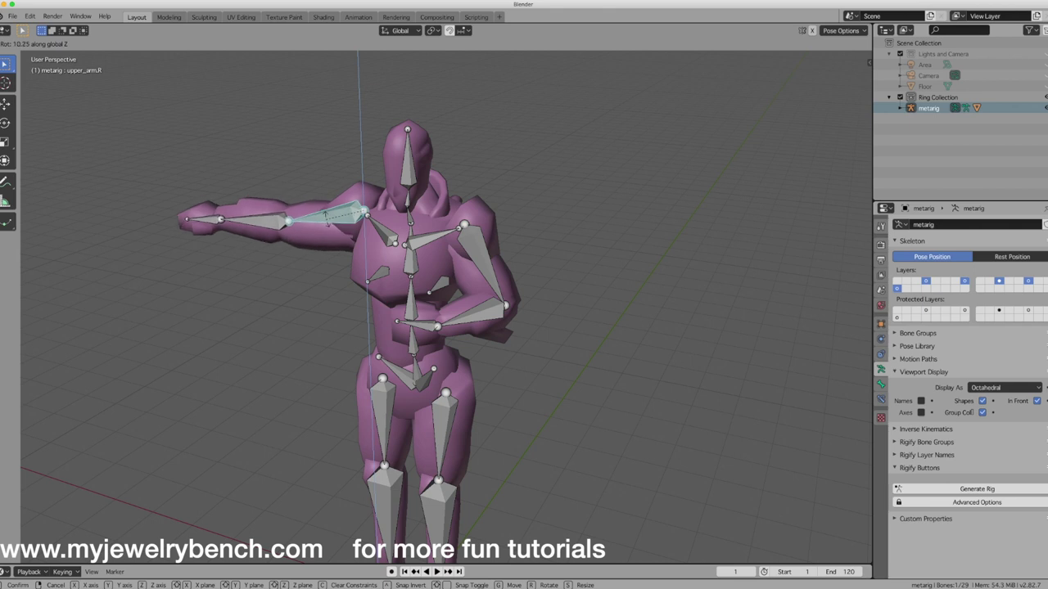
pyautogui.click(282, 236)
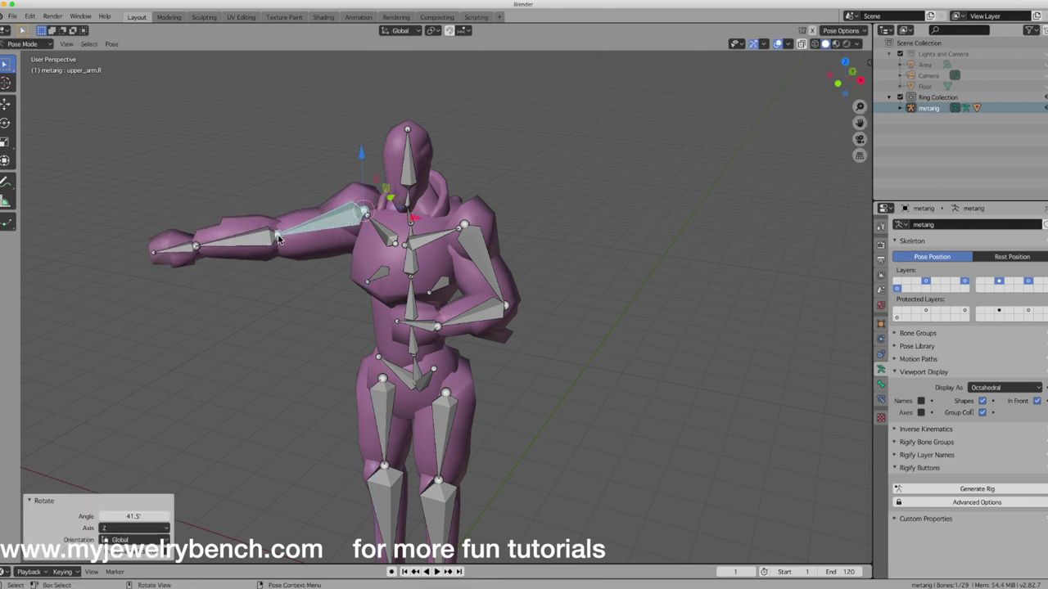
pyautogui.click(278, 238)
pyautogui.press('r')
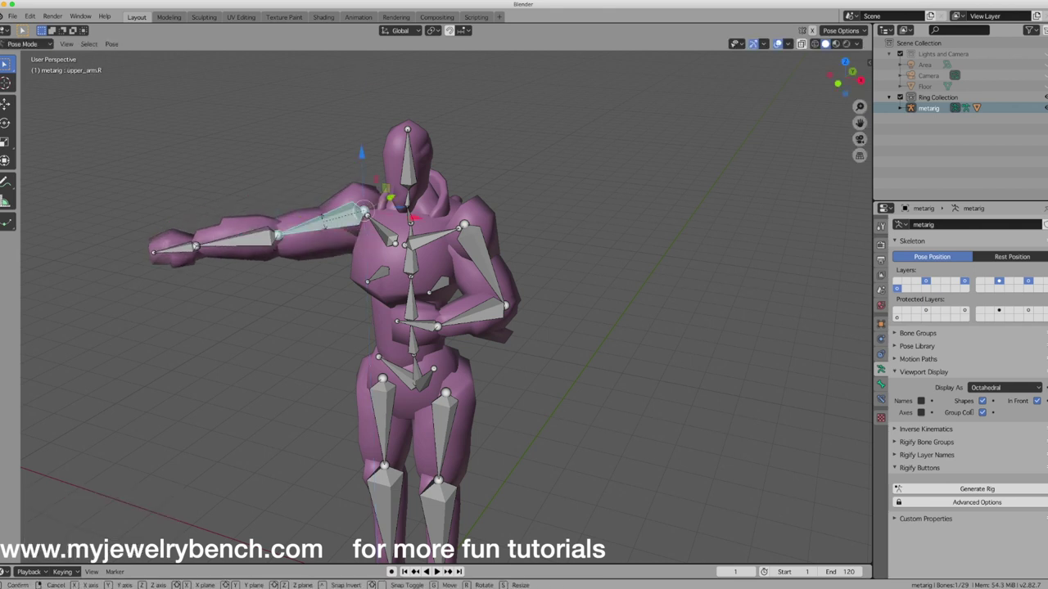
pyautogui.press('y')
pyautogui.click(295, 267)
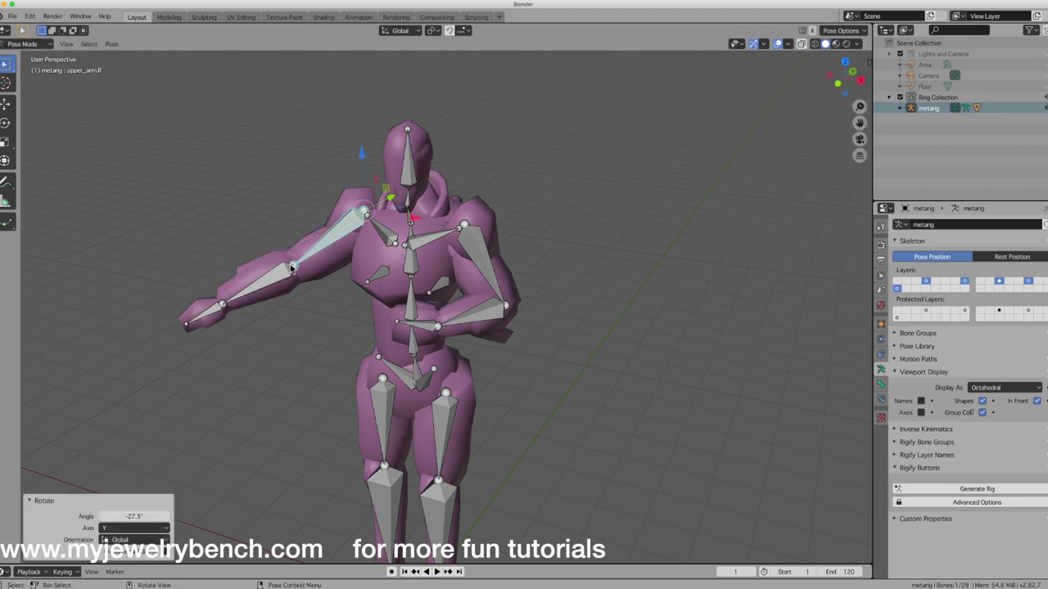
# Step: Turn the right forearm 17.4° on Z and raise it forward -72.8° on X
pyautogui.click(286, 273)
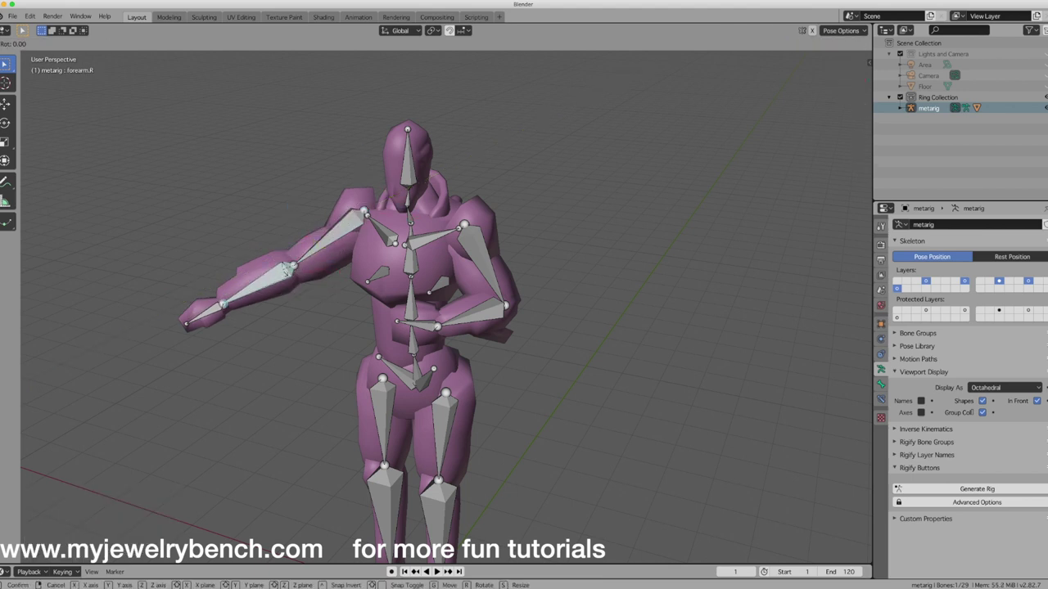
pyautogui.press('r')
pyautogui.press('z')
pyautogui.click(291, 278)
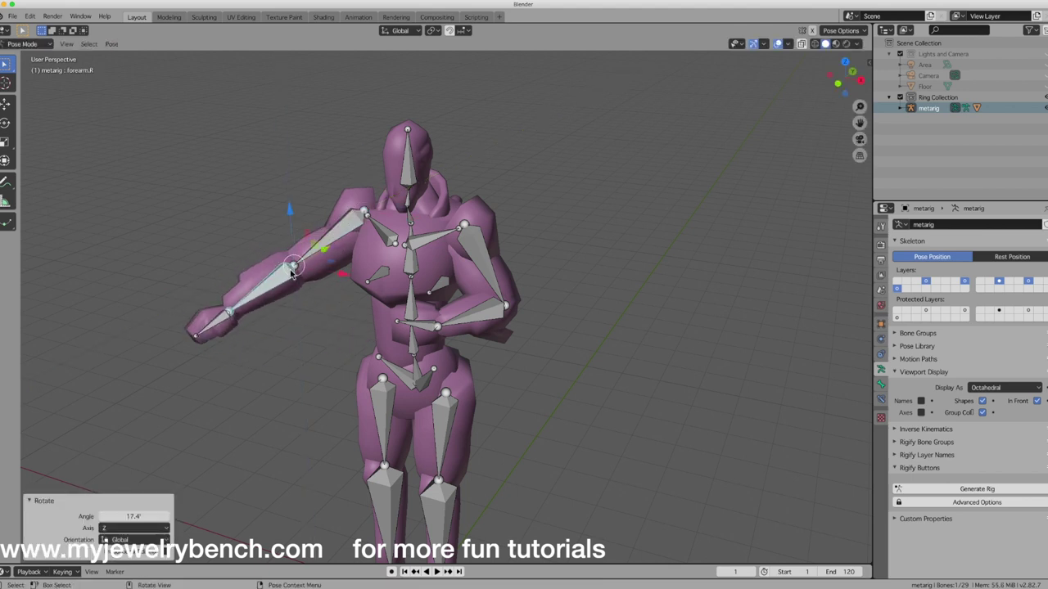
pyautogui.press('r')
pyautogui.press('x')
pyautogui.click(277, 262)
# Step: Rotate the right hand bone about Y
pyautogui.moveTo(245, 264); pyautogui.dragTo(277, 262, button='middle')
pyautogui.click(259, 250)
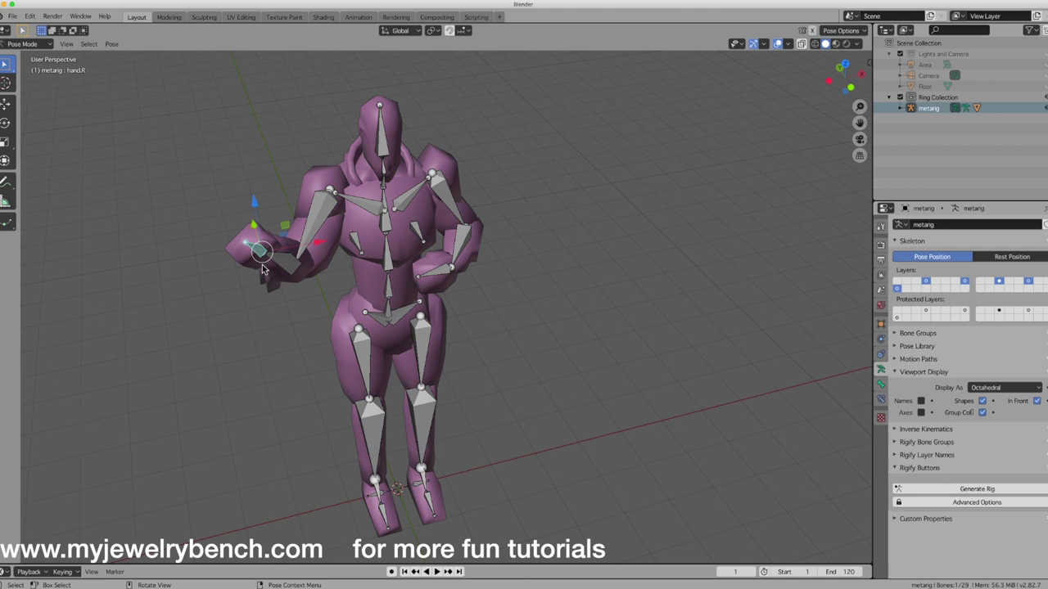
pyautogui.press('r')
pyautogui.press('y')
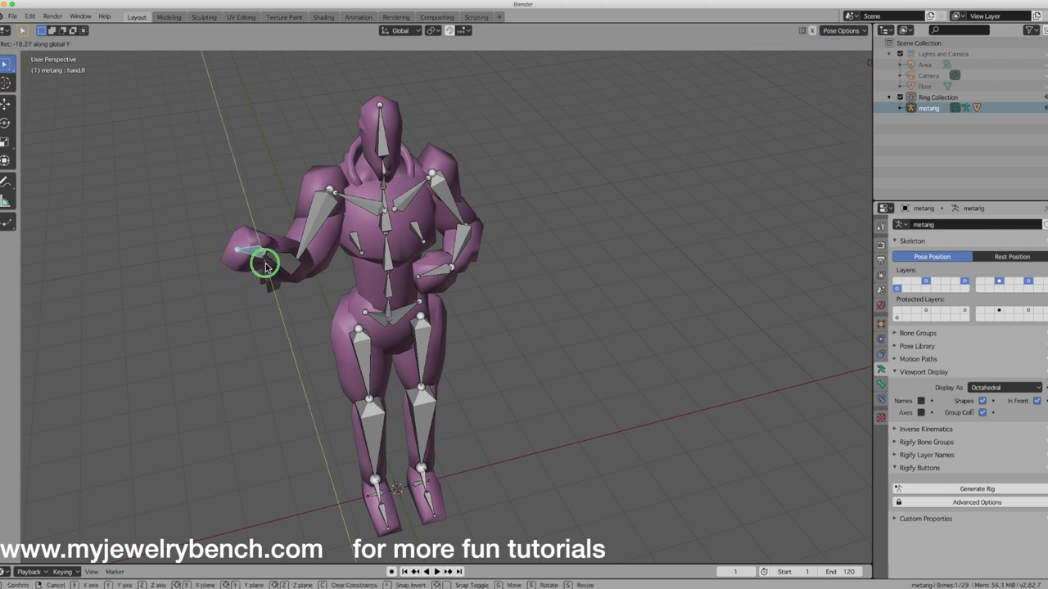
pyautogui.click(262, 203)
pyautogui.click(400, 31)
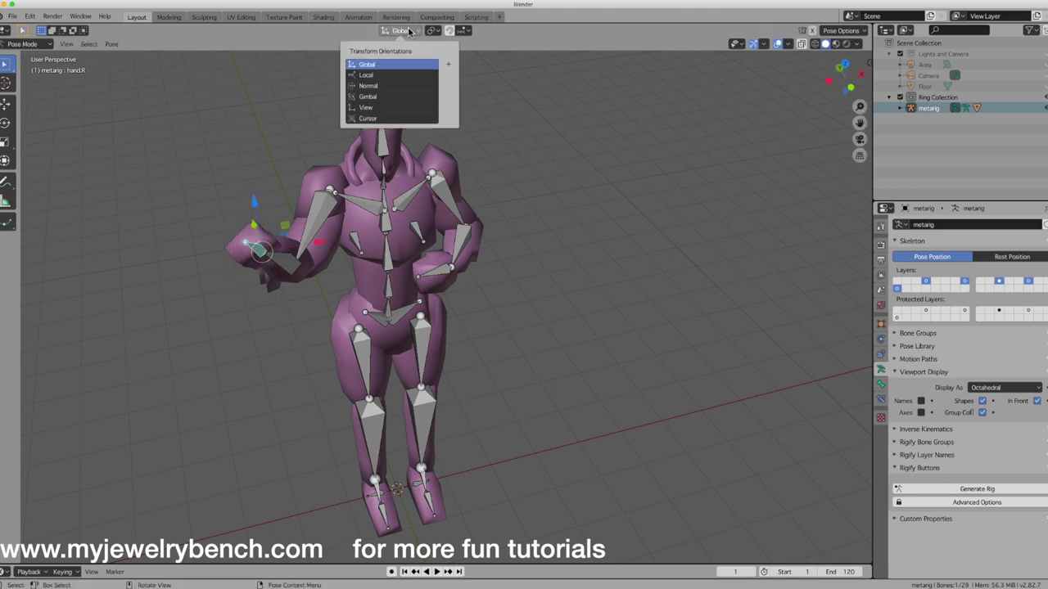
# Step: Use Local transform orientation and twist the right hand 46.8° about its local Y
pyautogui.click(396, 74)
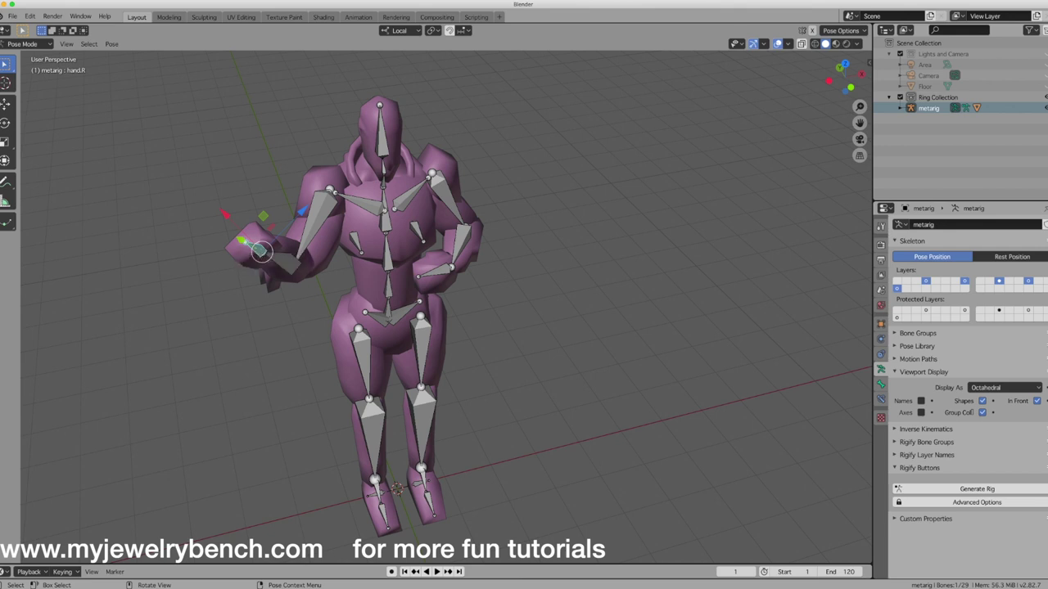
pyautogui.press('r')
pyautogui.press('y')
pyautogui.click(278, 236)
pyautogui.press('r')
pyautogui.press('y')
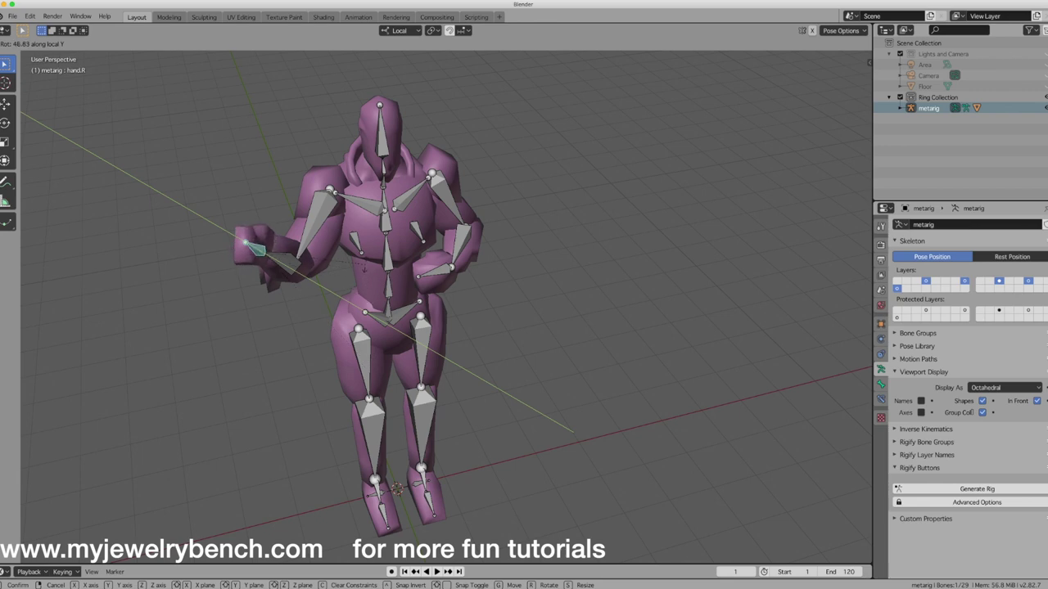
pyautogui.press('Return')
# Step: Orbit the view round to a right side view of the robot
pyautogui.moveTo(352, 290); pyautogui.dragTo(406, 445, button='middle')
pyautogui.scroll(-3, 307, 331)
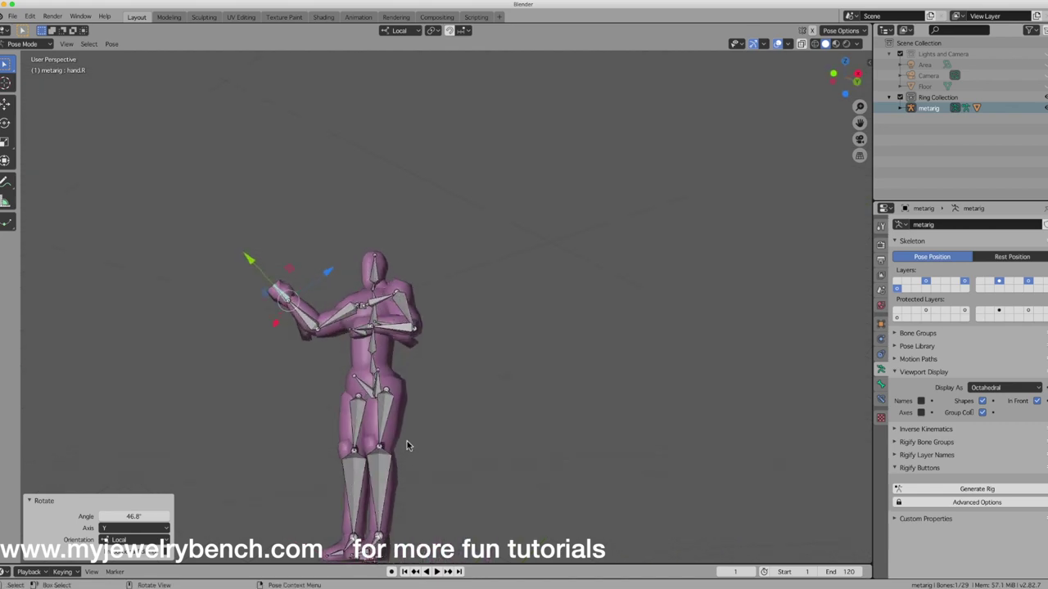
pyautogui.moveTo(375, 383); pyautogui.dragTo(321, 461, button='middle')
# Step: Bend the left knee 23.9° on local X and slightly tilt the left foot
pyautogui.click(370, 375)
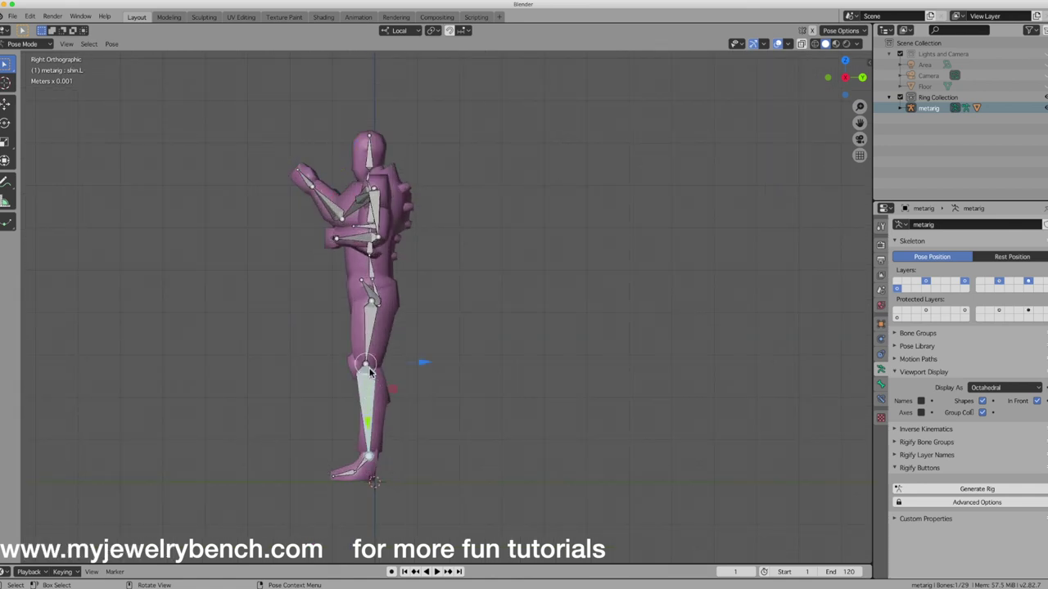
pyautogui.press('r')
pyautogui.press('x')
pyautogui.click(418, 436)
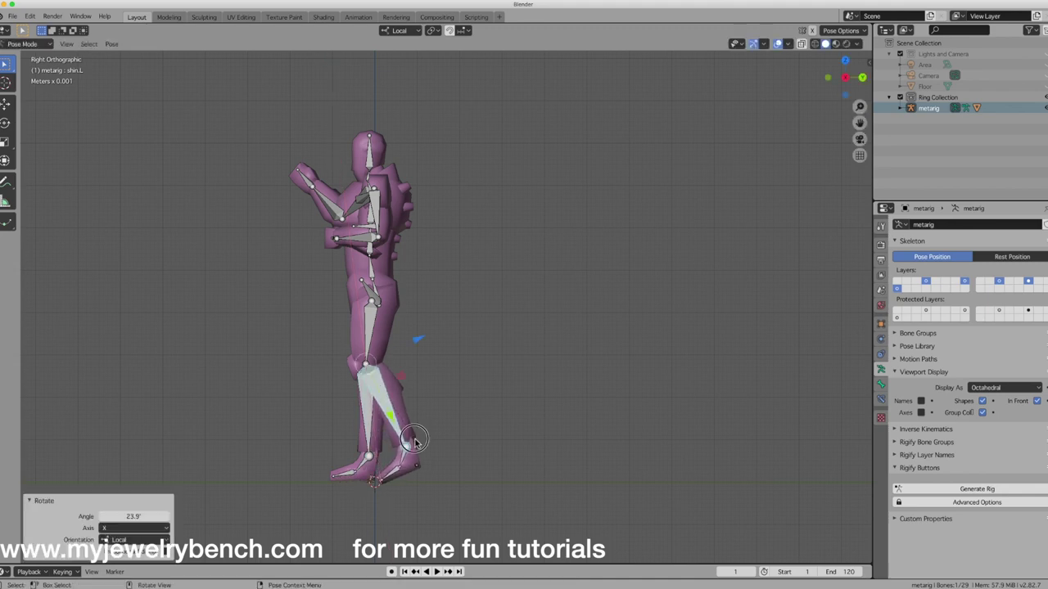
pyautogui.click(402, 465)
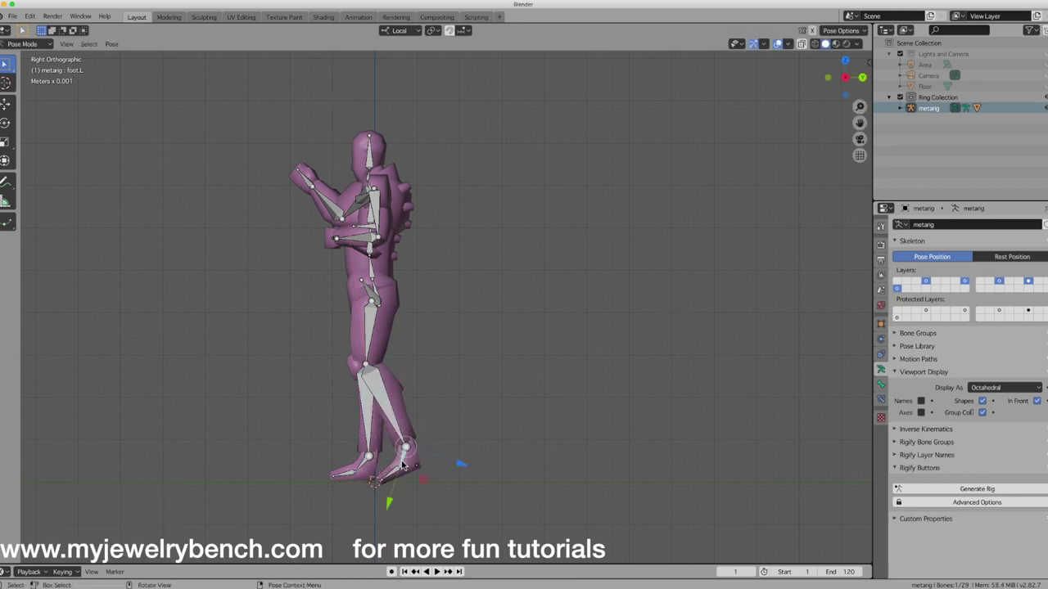
pyautogui.press('r')
pyautogui.press('x')
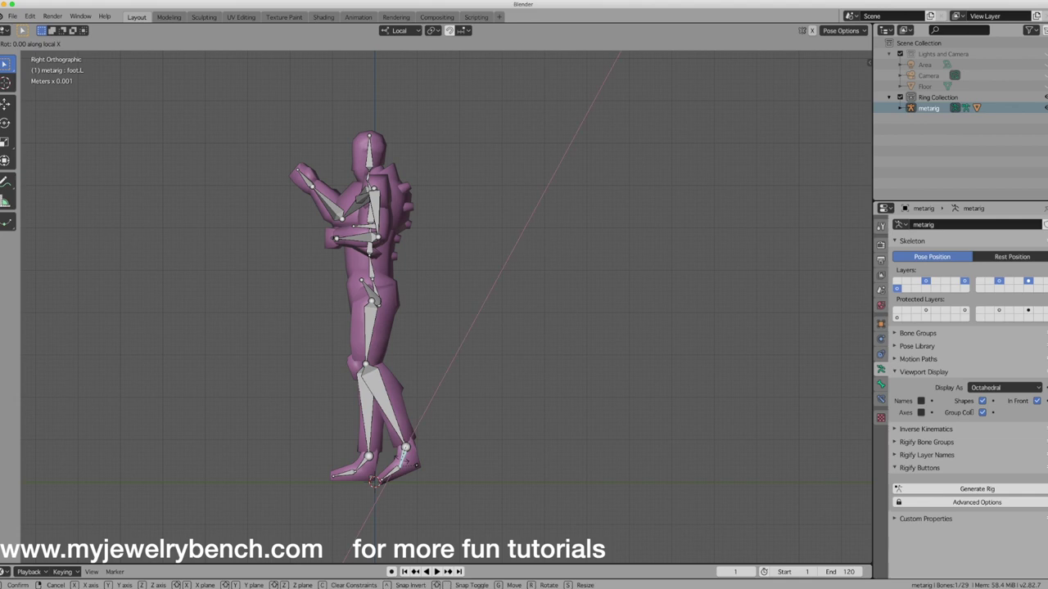
pyautogui.click(402, 467)
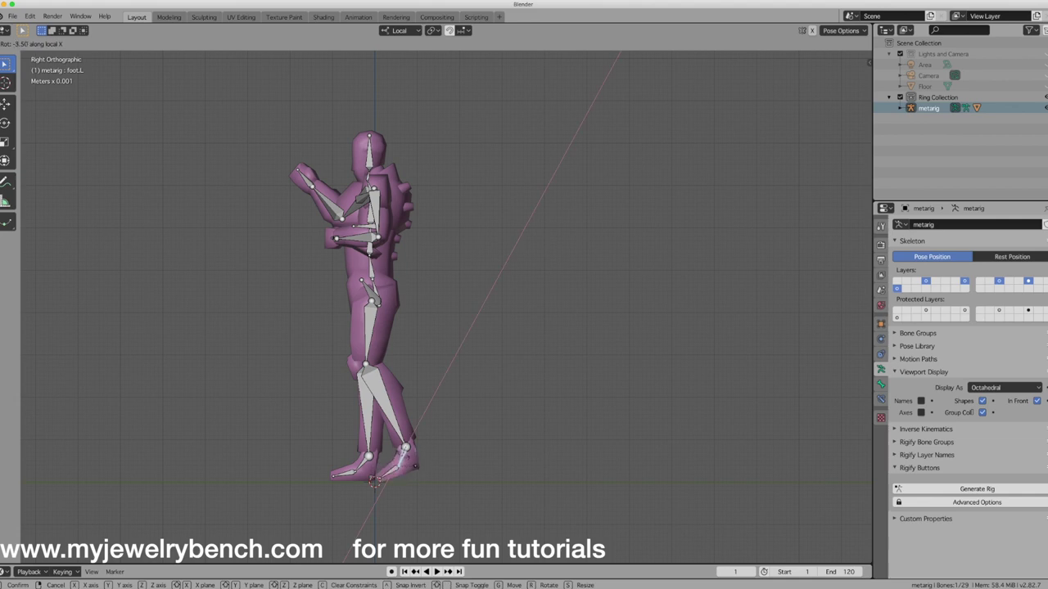
# Step: Bend the left toe 27.6° and the right shin 15.8° on local X
pyautogui.click(391, 475)
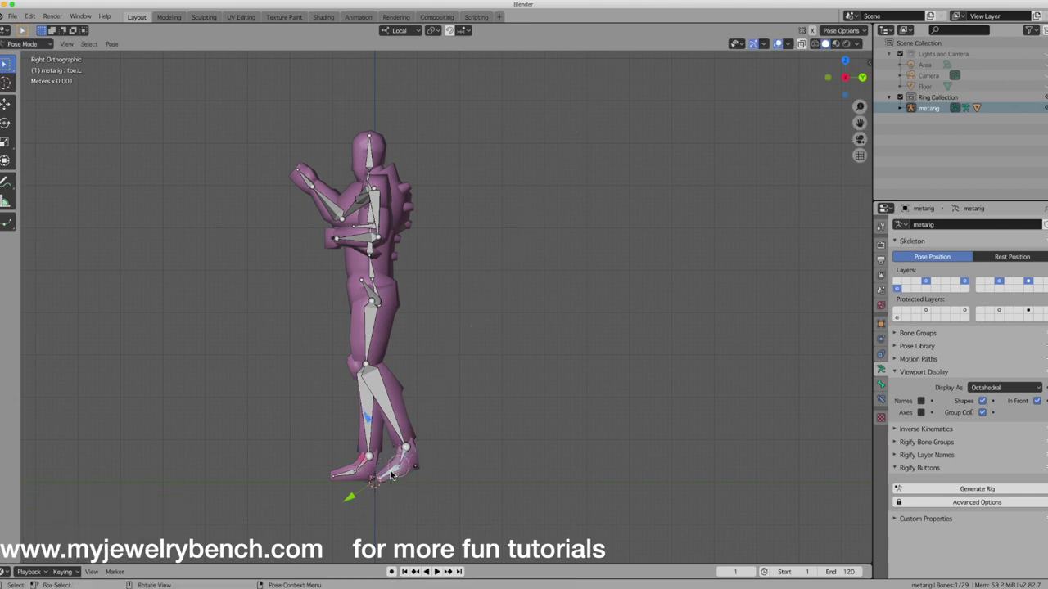
pyautogui.press('r')
pyautogui.press('x')
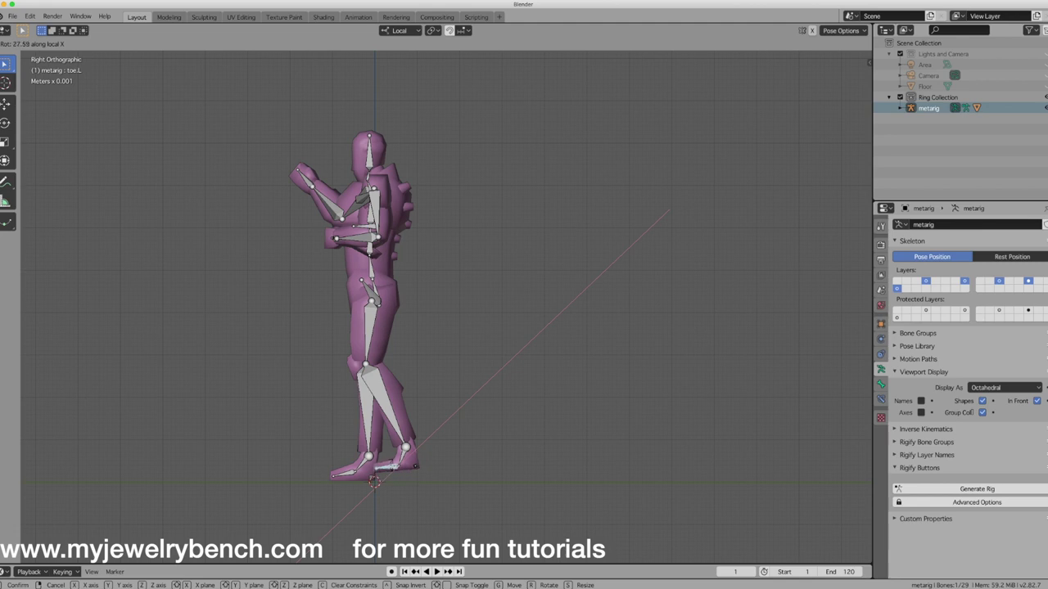
pyautogui.click(392, 471)
pyautogui.click(374, 422)
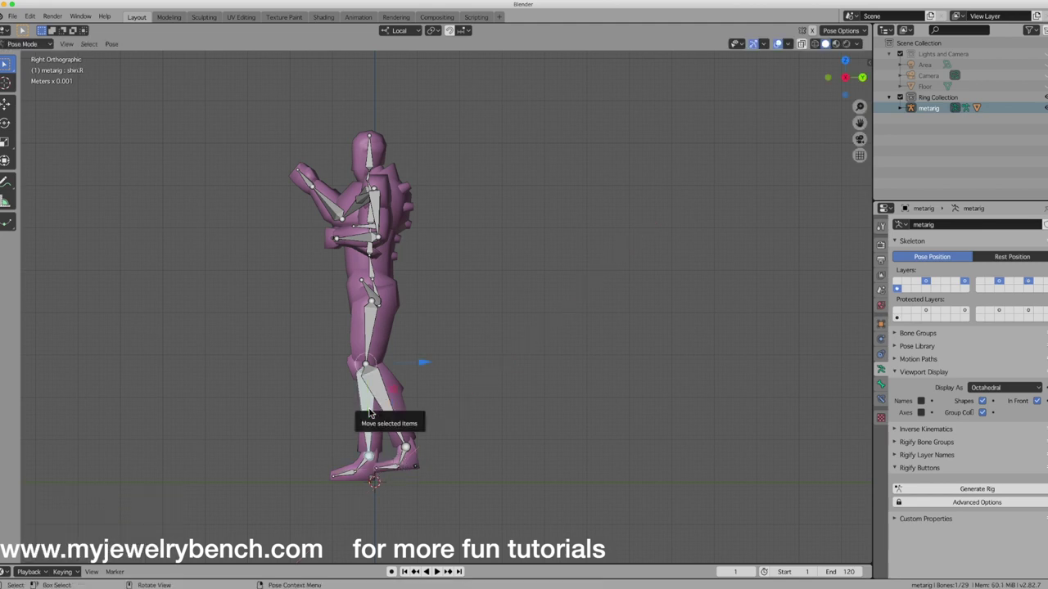
pyautogui.press('r')
pyautogui.press('x')
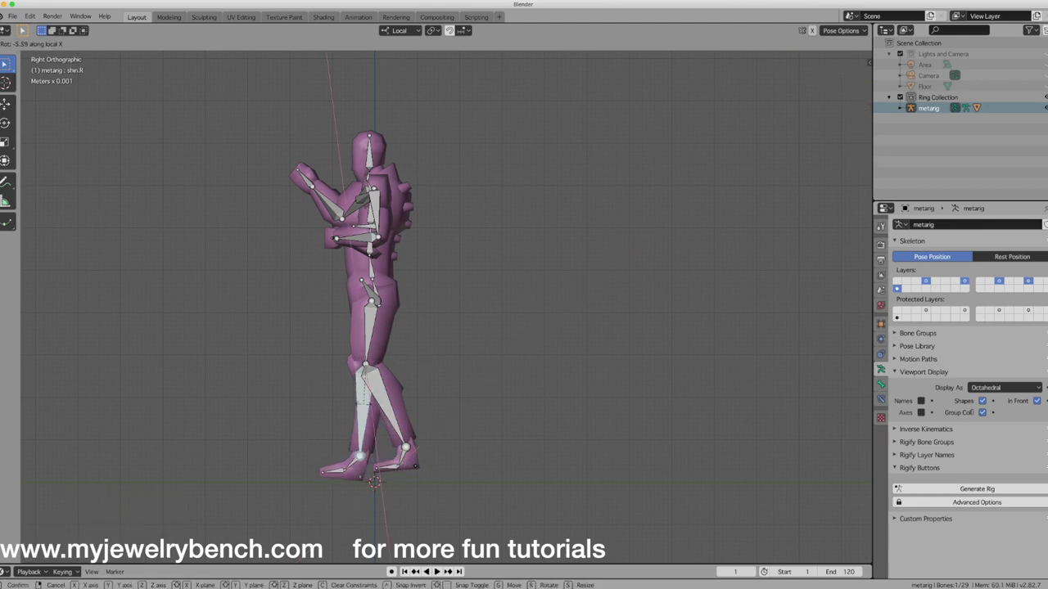
pyautogui.click(360, 393)
pyautogui.moveTo(360, 393)
pyautogui.mouseDown(button='middle')
pyautogui.moveTo(334, 393)
pyautogui.moveTo(362, 390)
pyautogui.mouseUp(button='middle')
# Step: Rotate the right thigh bone -24° on its local X axis
pyautogui.click(370, 315)
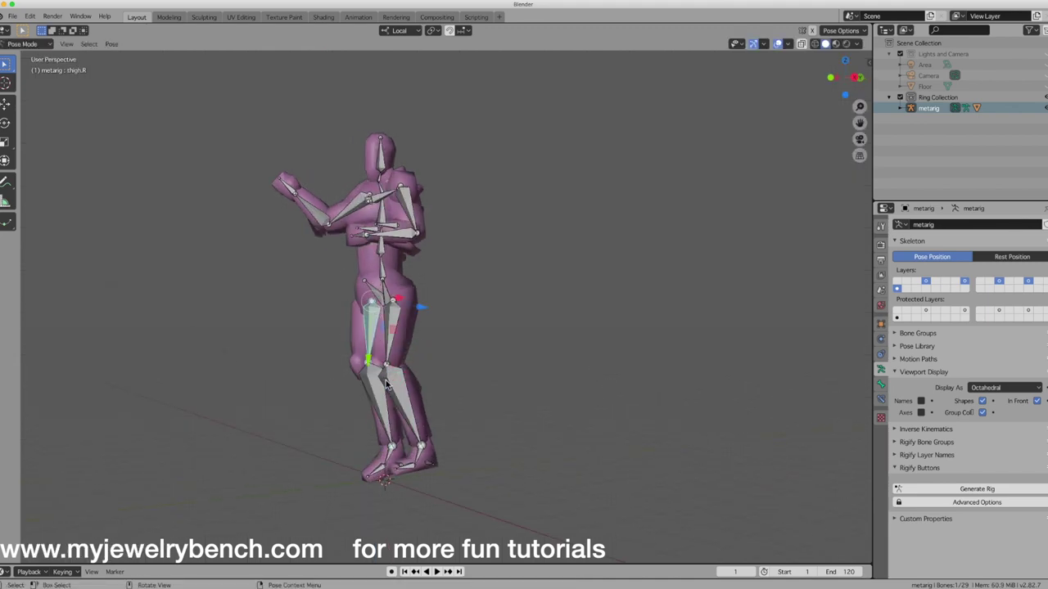
pyautogui.press('r')
pyautogui.press('x')
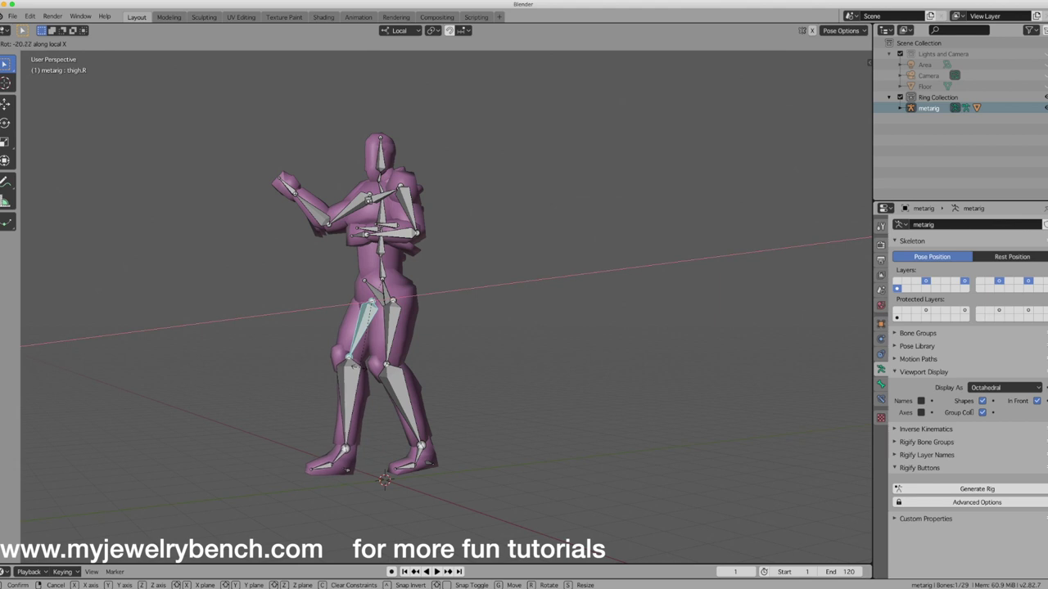
pyautogui.click(356, 369)
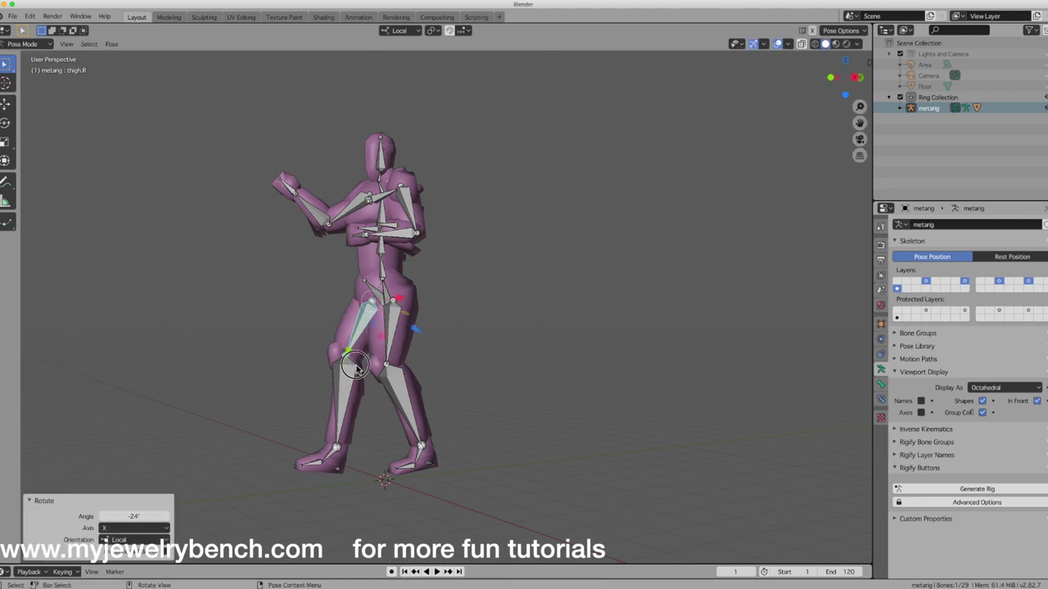
# Step: Tilt the right foot bone 9.72° on its local X axis
pyautogui.click(334, 459)
pyautogui.press('r')
pyautogui.press('x')
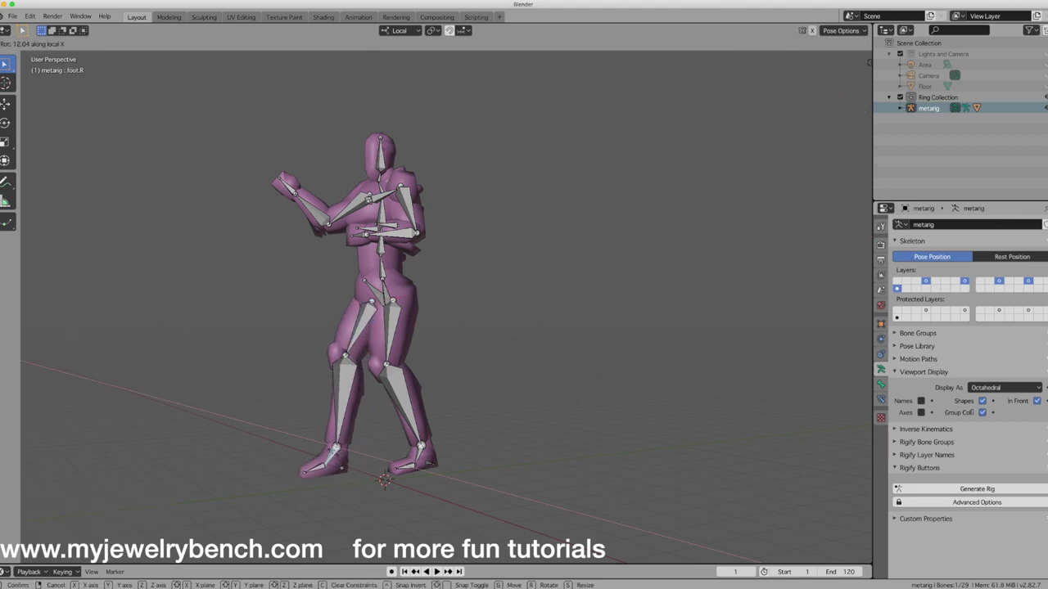
pyautogui.press('Return')
pyautogui.moveTo(445, 493); pyautogui.dragTo(350, 487, button='middle')
pyautogui.scroll(5, 320, 494)
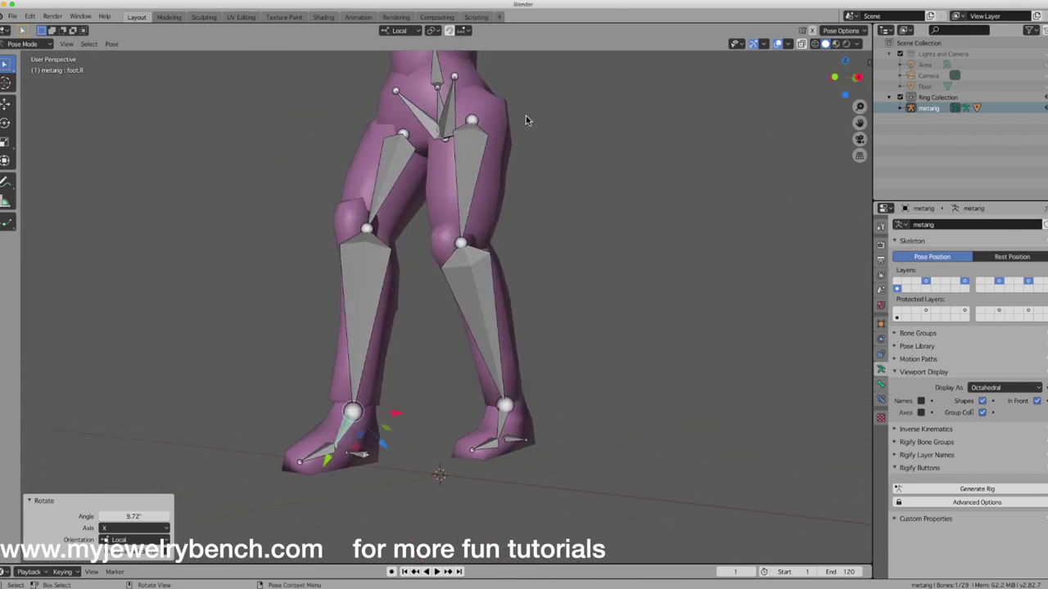
# Step: Set the transform orientation to Global and switch the rig to Object Mode
pyautogui.click(397, 31)
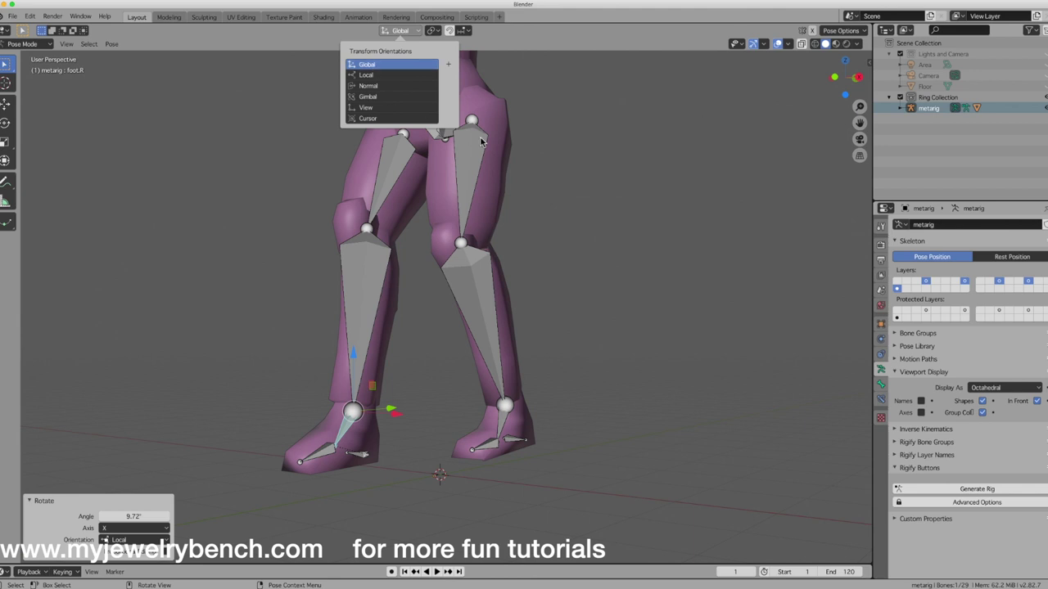
pyautogui.click(391, 63)
pyautogui.scroll(-5, 470, 180)
pyautogui.moveTo(487, 276); pyautogui.dragTo(411, 247, button='middle')
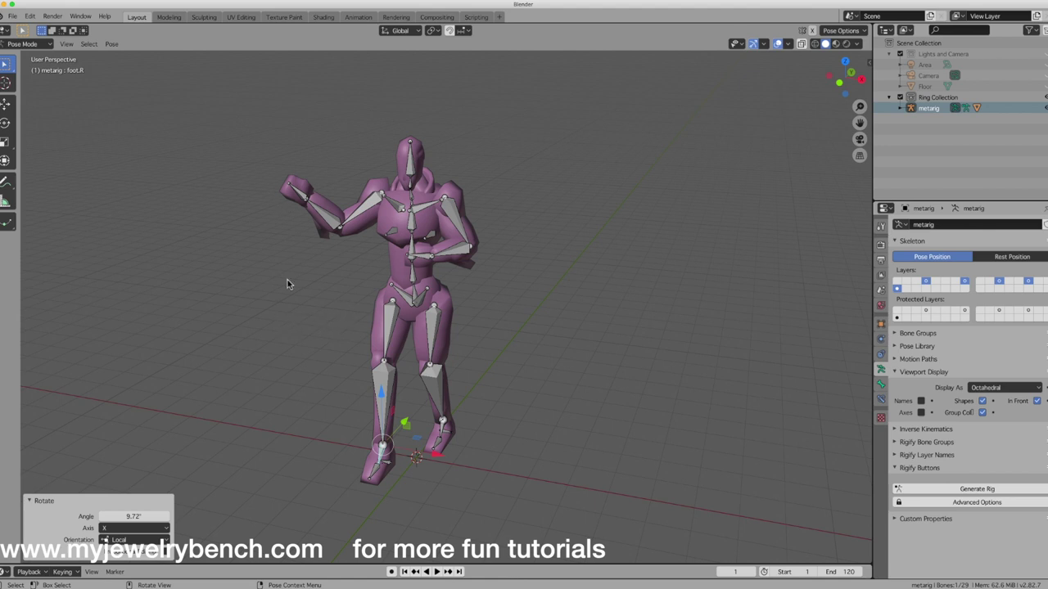
pyautogui.moveTo(477, 428); pyautogui.dragTo(365, 411, button='middle')
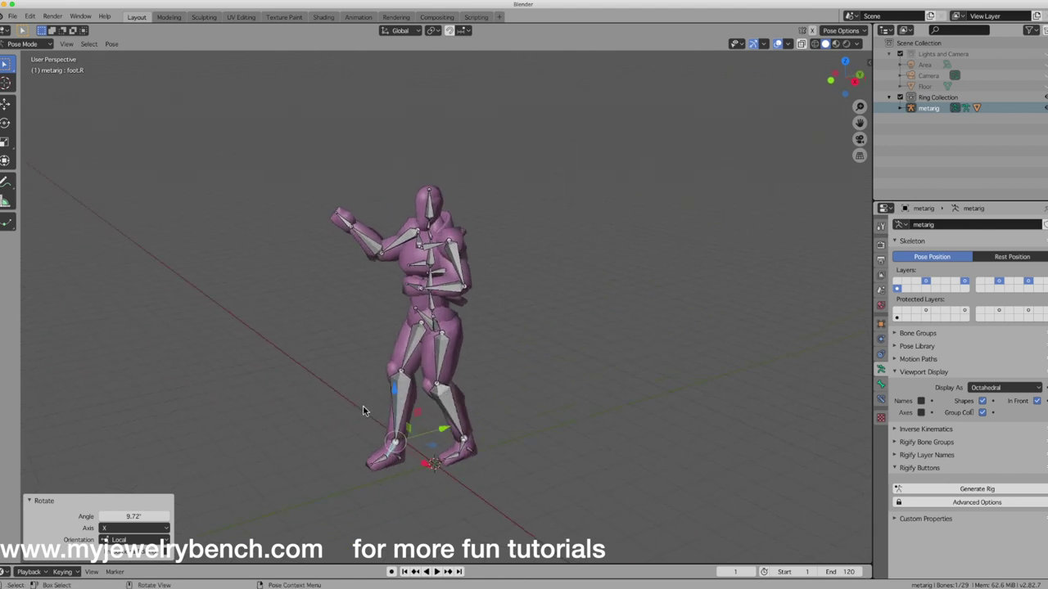
pyautogui.click(24, 44)
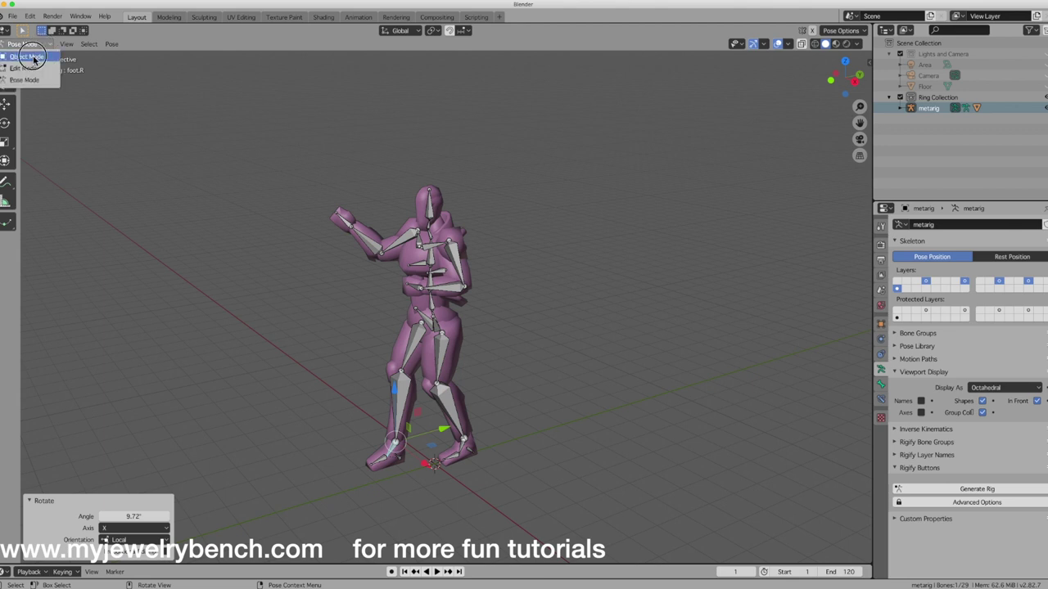
pyautogui.click(33, 57)
pyautogui.moveTo(315, 407); pyautogui.dragTo(352, 426, button='middle')
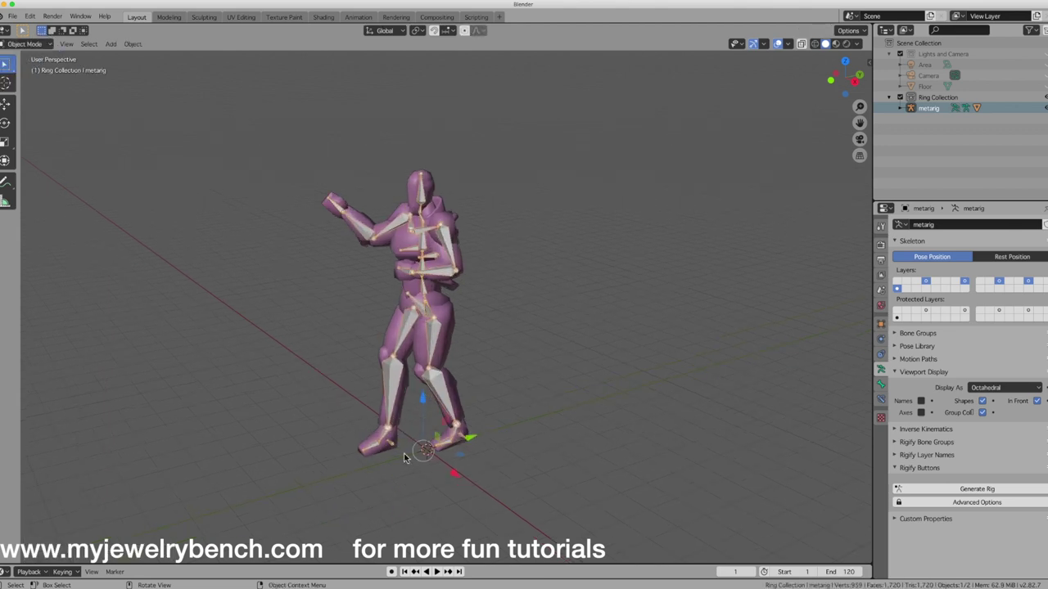
pyautogui.scroll(3, 425, 464)
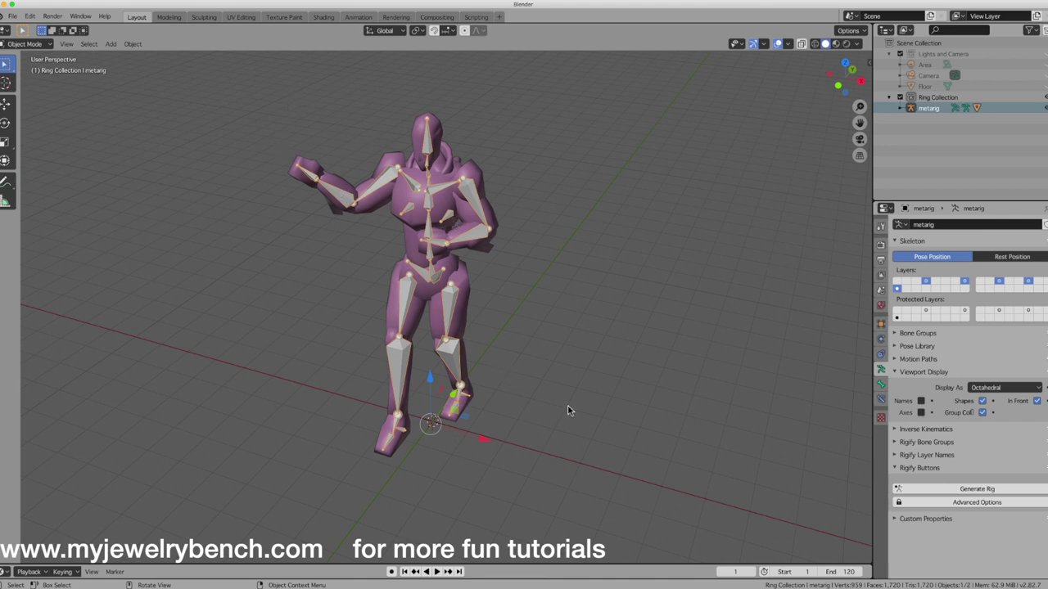
pyautogui.hotkey('shift', 'a')
# Step: Add a cube, stretch it into a thin sword blade and raise it upward
pyautogui.click(480, 398)
pyautogui.press('g')
pyautogui.press('x')
pyautogui.click(652, 450)
pyautogui.press('s')
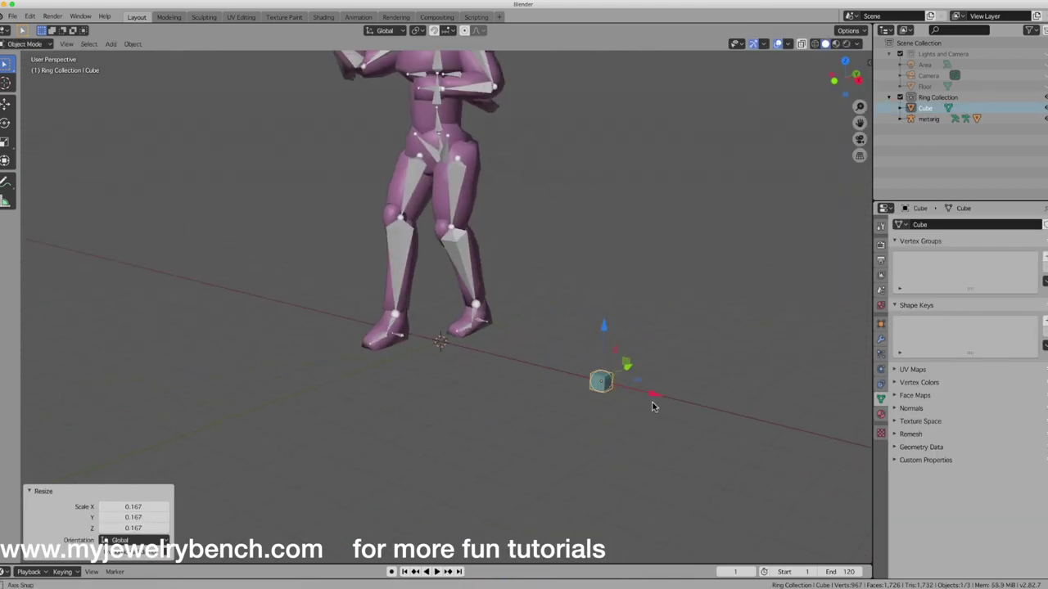
pyautogui.press('s')
pyautogui.press('x')
pyautogui.press('Return')
pyautogui.press('g')
pyautogui.press('z')
pyautogui.click(604, 266)
# Step: Add a cylinder and extrude and resize its top face into a hilt
pyautogui.hotkey('shift', 'a')
pyautogui.click(655, 140)
pyautogui.press('g')
pyautogui.press('x')
pyautogui.click(622, 409)
pyautogui.scroll(3, 627, 424)
pyautogui.press('Tab')
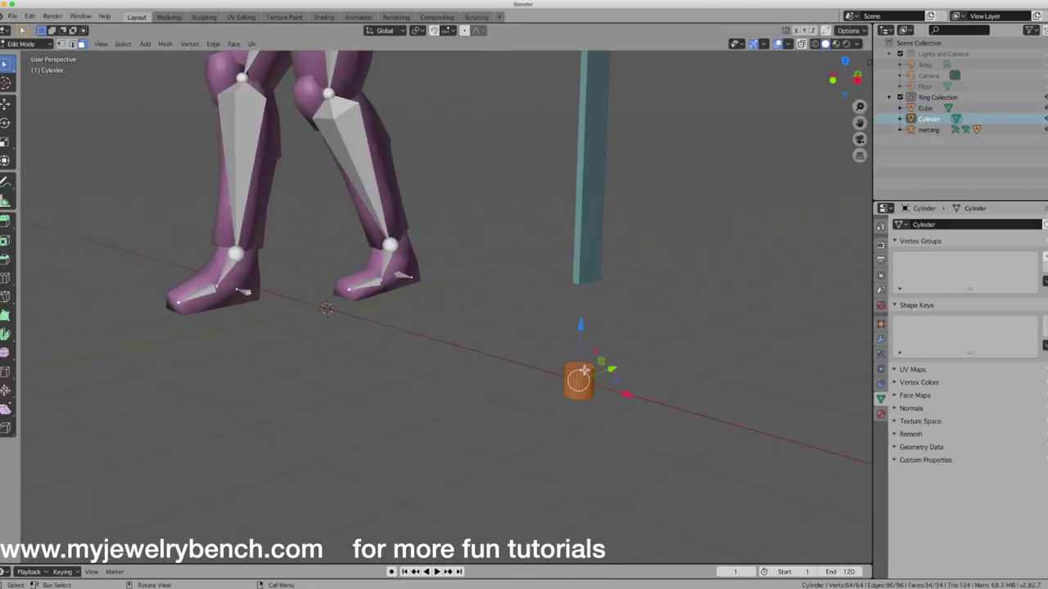
pyautogui.press('e')
pyautogui.press('Return')
pyautogui.press('s')
pyautogui.press('Return')
pyautogui.press('Tab')
# Step: Place the hilt on the blade, join them with Ctrl+J, and angle the sword diagonally
pyautogui.click(591, 245)
pyautogui.press('KP_1')
pyautogui.click(583, 365)
pyautogui.press('g')
pyautogui.click(649, 394)
pyautogui.keyDown('shift'); pyautogui.click(583, 205); pyautogui.keyUp('shift')
pyautogui.hotkey('ctrl', 'j')
pyautogui.moveTo(583, 205); pyautogui.dragTo(353, 208, button='middle')
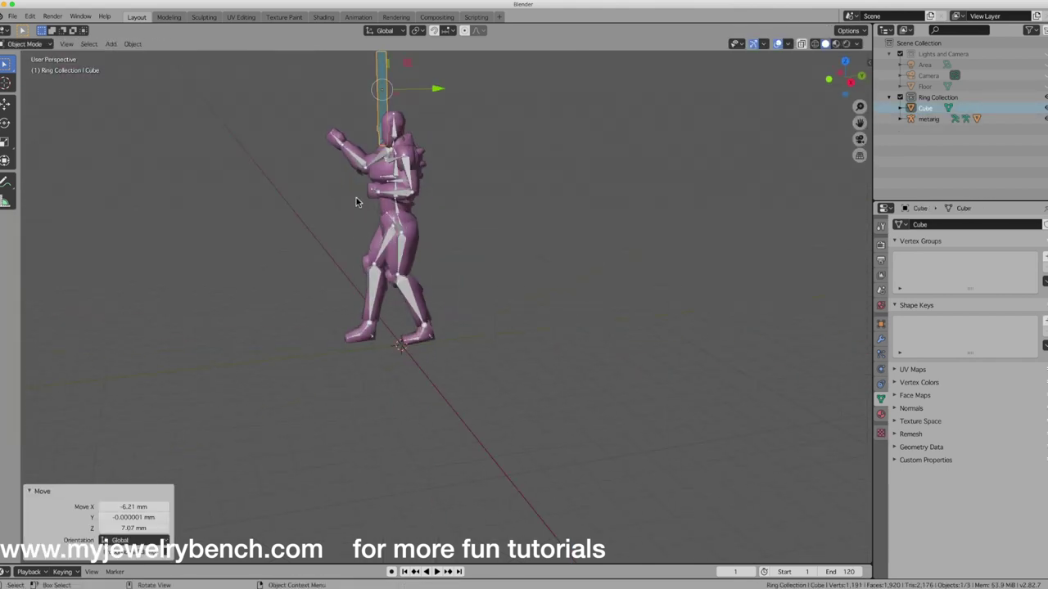
pyautogui.press('KP_1')
pyautogui.press('r')
pyautogui.click(309, 135)
pyautogui.moveTo(308, 134); pyautogui.dragTo(538, 369, button='middle')
# Step: Add a UV sphere flattened to 0.224 on X, raise it, and turn it 78.7° on Z
pyautogui.hotkey('shift', 'a')
pyautogui.click(632, 131)
pyautogui.press('s')
pyautogui.press('x')
pyautogui.click(375, 317)
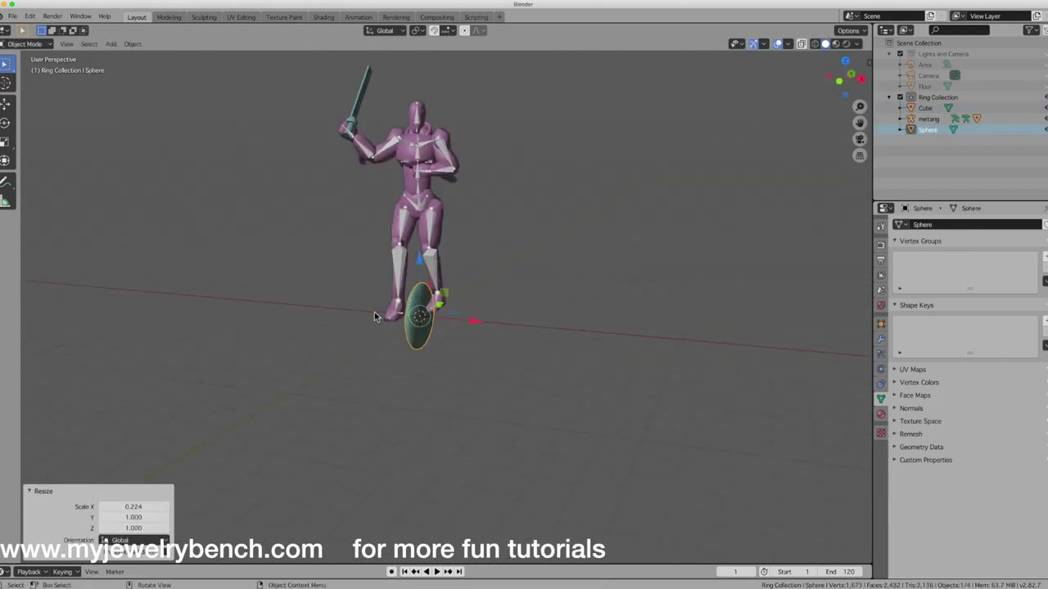
pyautogui.press('KP_3')
pyautogui.press('g')
pyautogui.press('z')
pyautogui.click(376, 245)
pyautogui.press('KP_1')
pyautogui.press('r')
pyautogui.press('z')
pyautogui.click(468, 157)
# Step: Nudge the shield closer to the robot's chest from the top view and check it
pyautogui.moveTo(468, 156); pyautogui.dragTo(582, 262, button='middle')
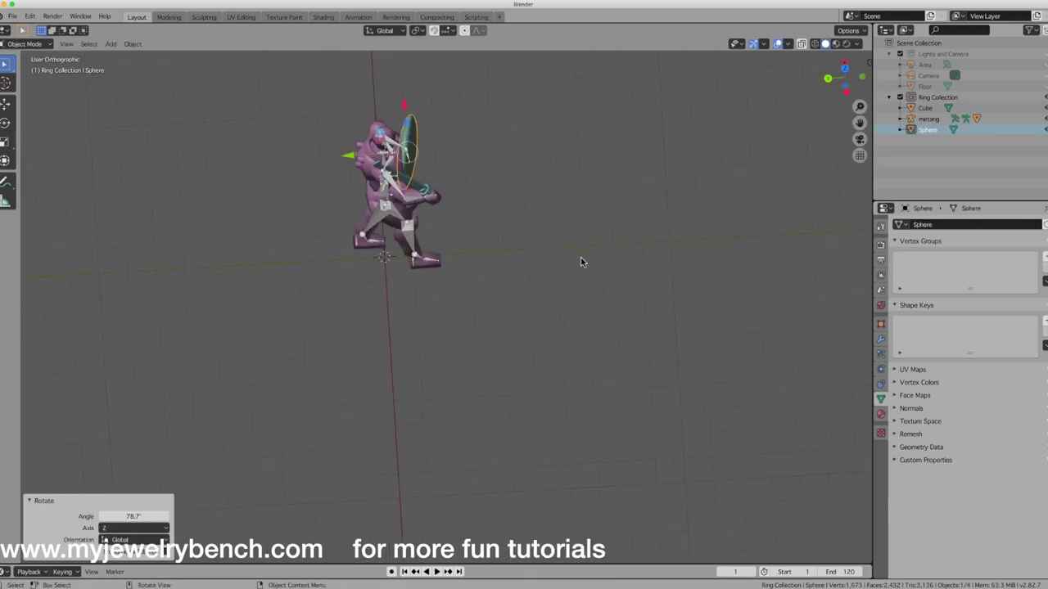
pyautogui.press('KP_7')
pyautogui.scroll(6, 581, 262)
pyautogui.press('g')
pyautogui.press('Return')
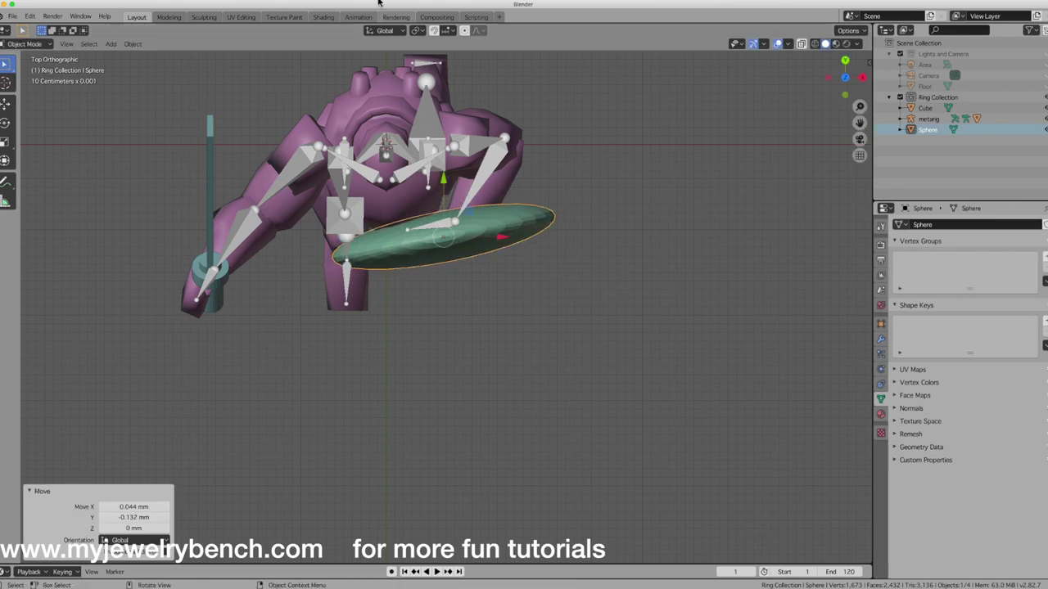
pyautogui.press('KP_1')
pyautogui.moveTo(471, 246); pyautogui.dragTo(492, 270, button='middle')
pyautogui.press('KP_1')
pyautogui.scroll(3, 471, 522)
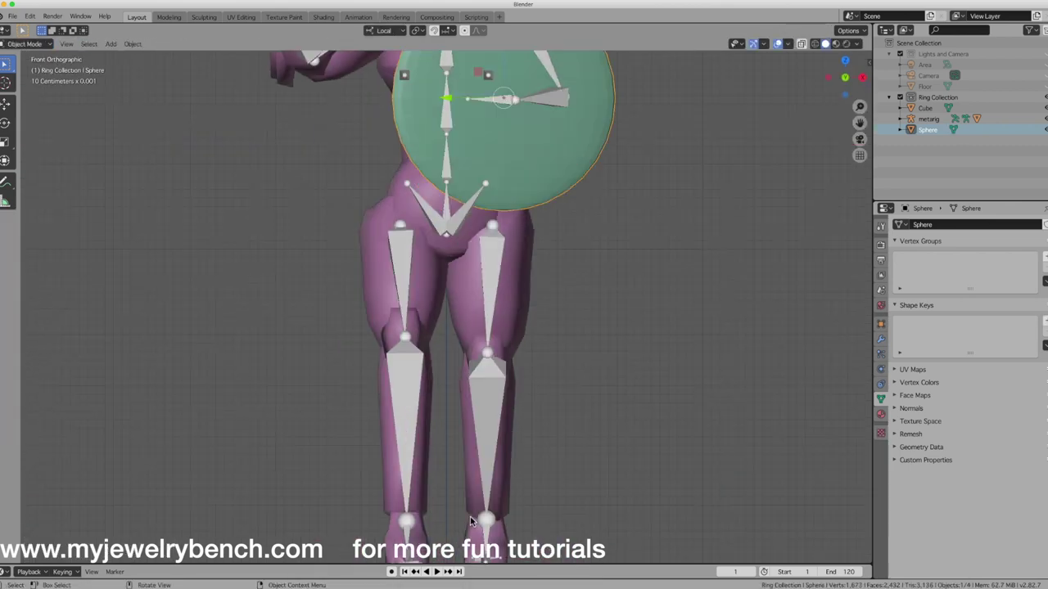
pyautogui.scroll(-4, 586, 407)
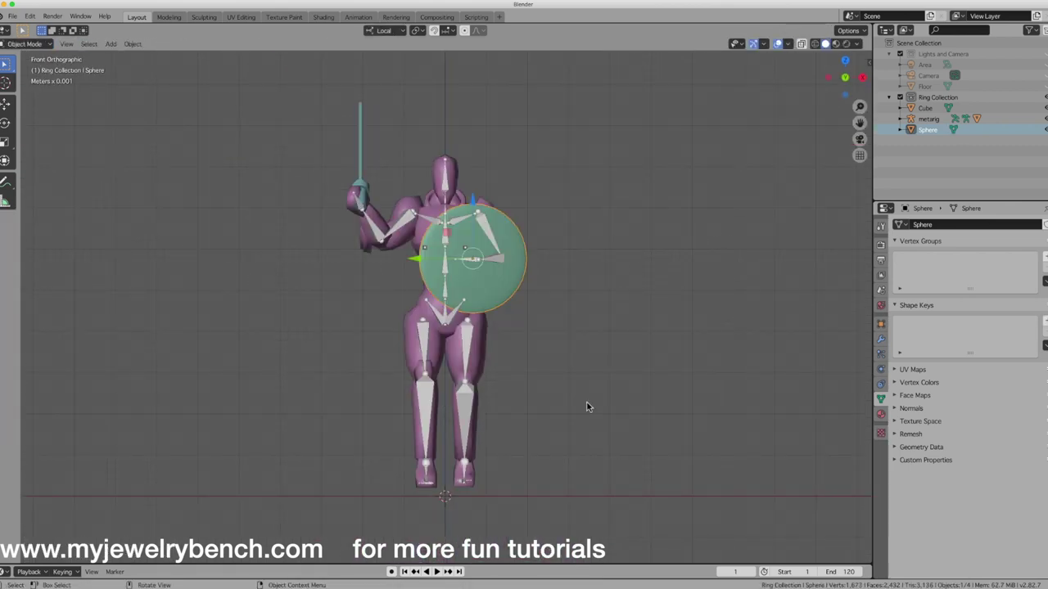
pyautogui.moveTo(379, 244); pyautogui.dragTo(416, 270, button='middle')
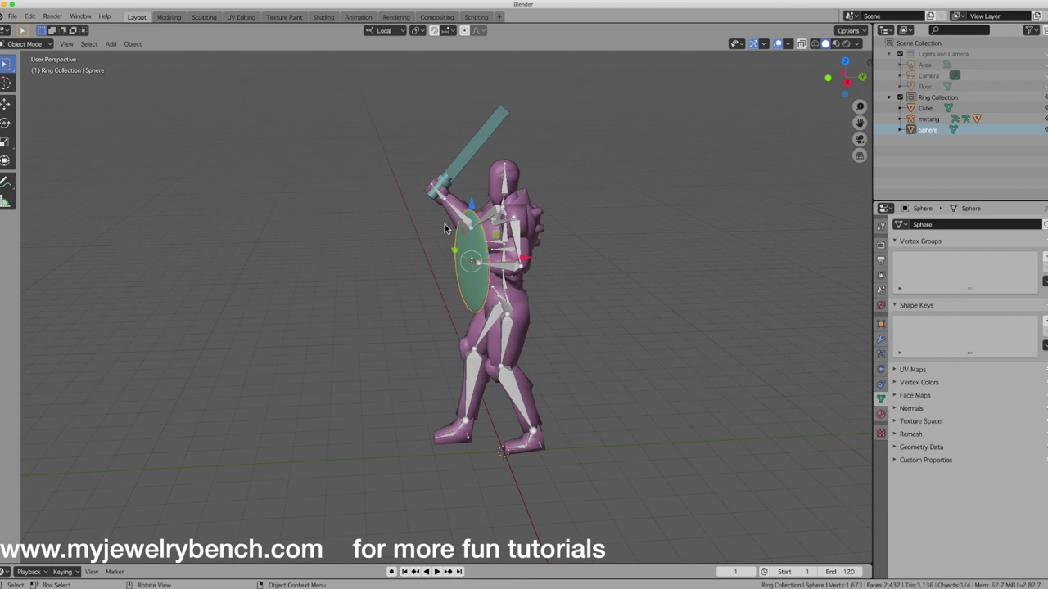
# Step: Select the metarig and turn off In Front under Viewport Display
pyautogui.click(507, 182)
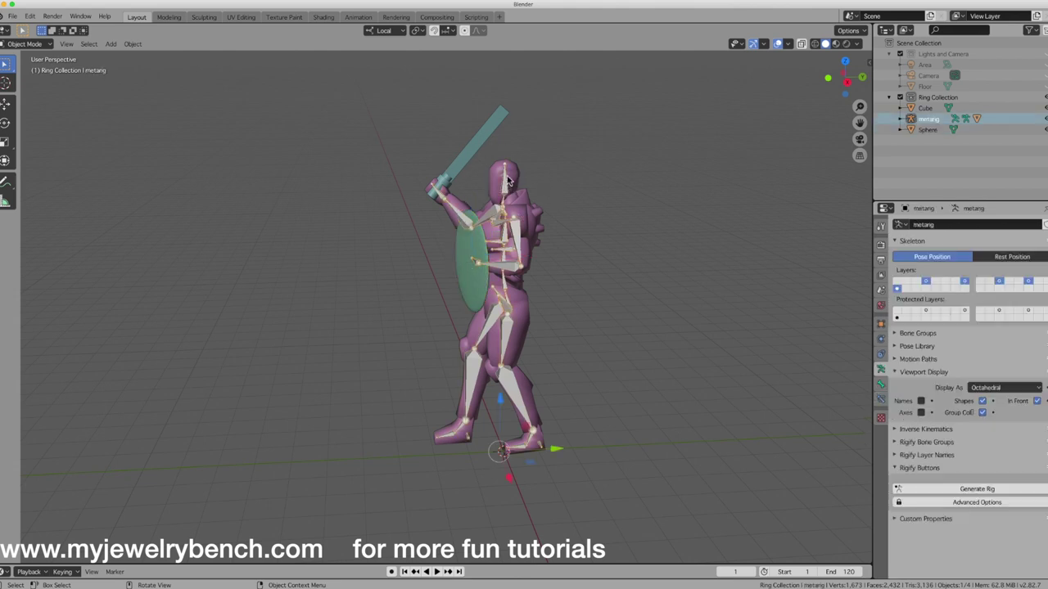
pyautogui.click(25, 44)
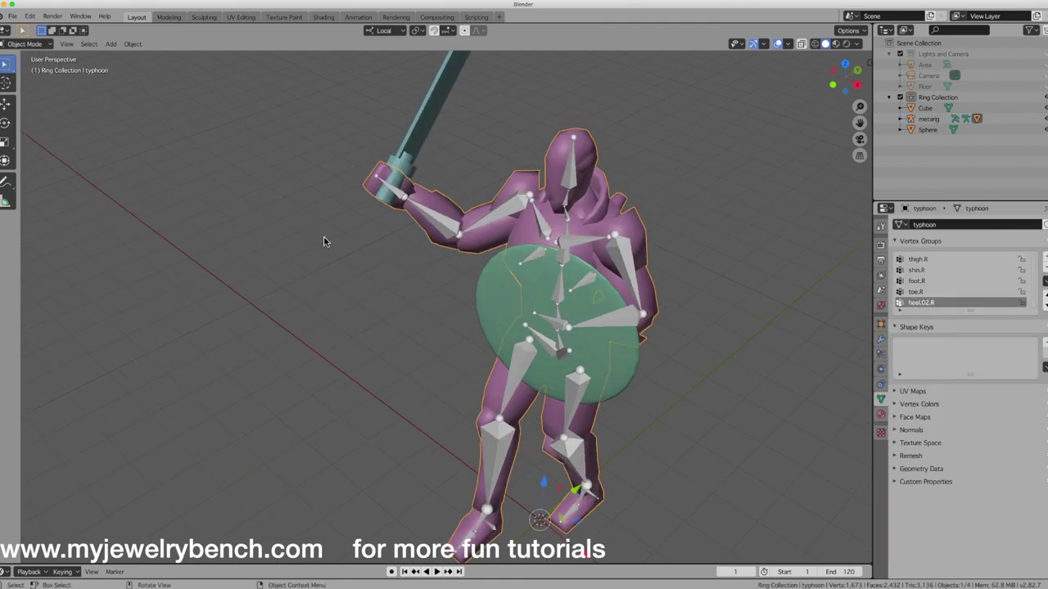
pyautogui.scroll(-3, 324, 235)
pyautogui.moveTo(324, 235); pyautogui.dragTo(521, 256, button='middle')
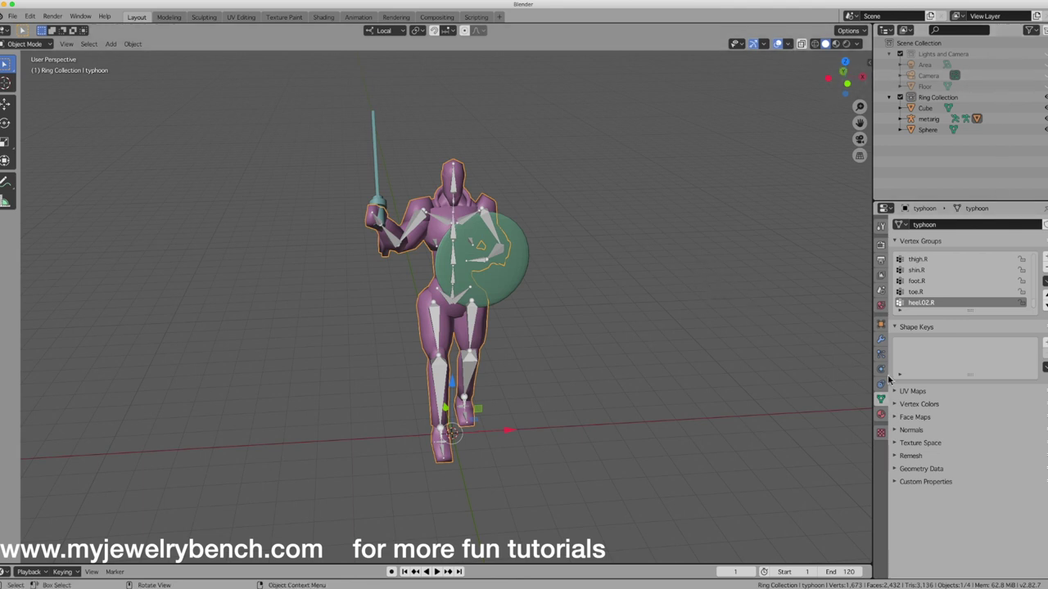
pyautogui.click(470, 330)
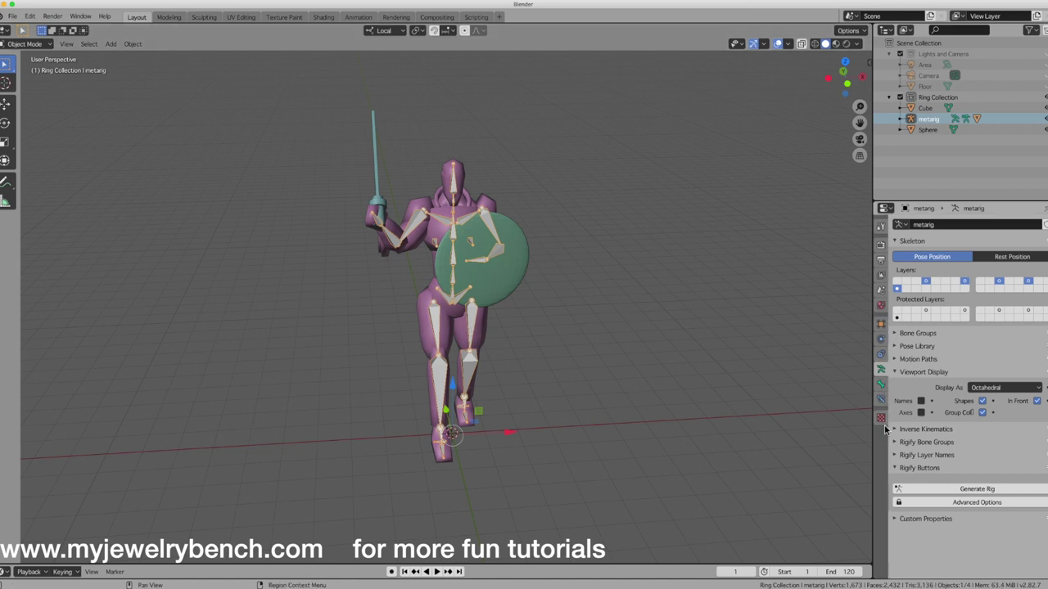
pyautogui.click(1037, 401)
# Step: Box-select the robot, sword and shield to check them, then deselect everything
pyautogui.moveTo(569, 336); pyautogui.dragTo(387, 328, button='middle')
pyautogui.moveTo(302, 166); pyautogui.dragTo(600, 510)
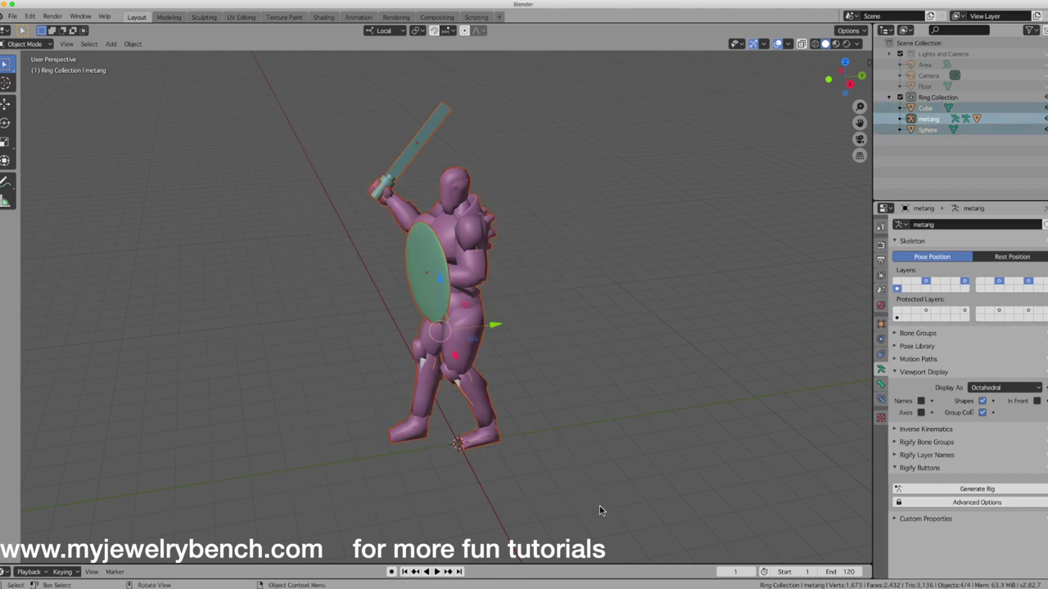
pyautogui.moveTo(359, 204); pyautogui.dragTo(456, 159, button='middle')
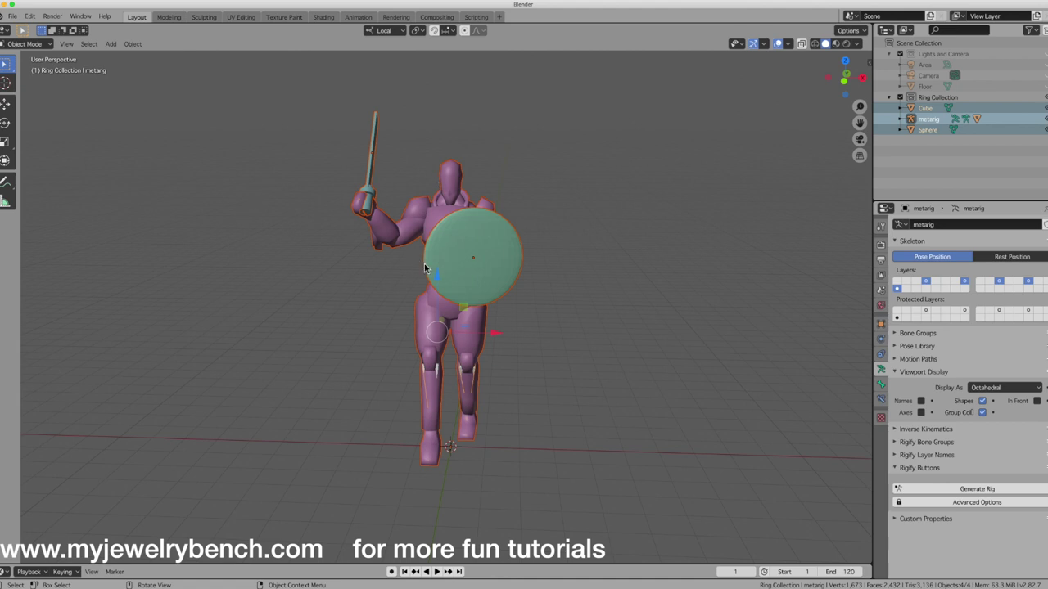
pyautogui.moveTo(430, 225); pyautogui.dragTo(414, 252, button='middle')
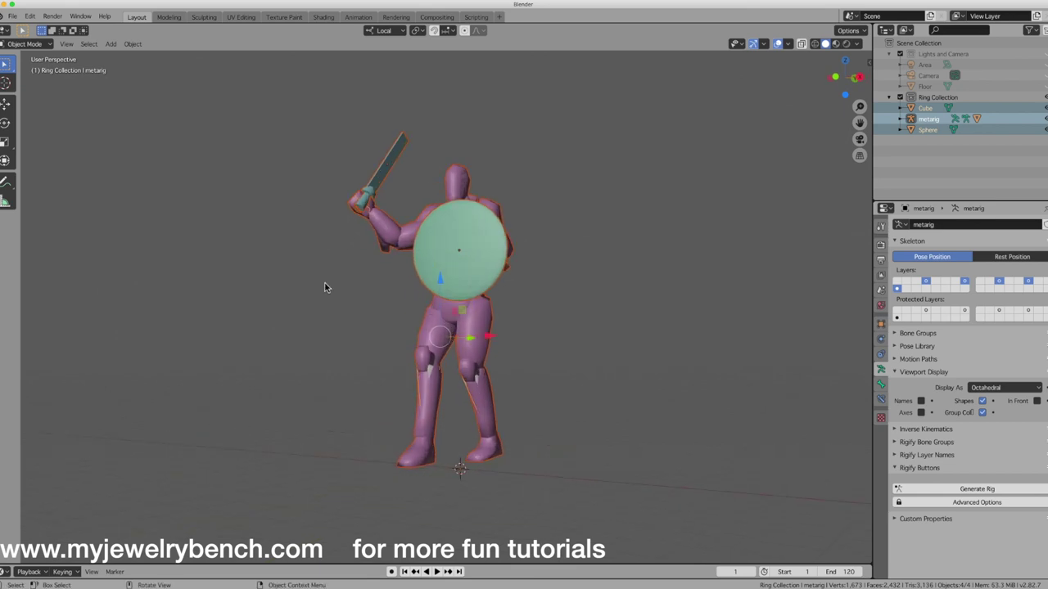
pyautogui.click(322, 349)
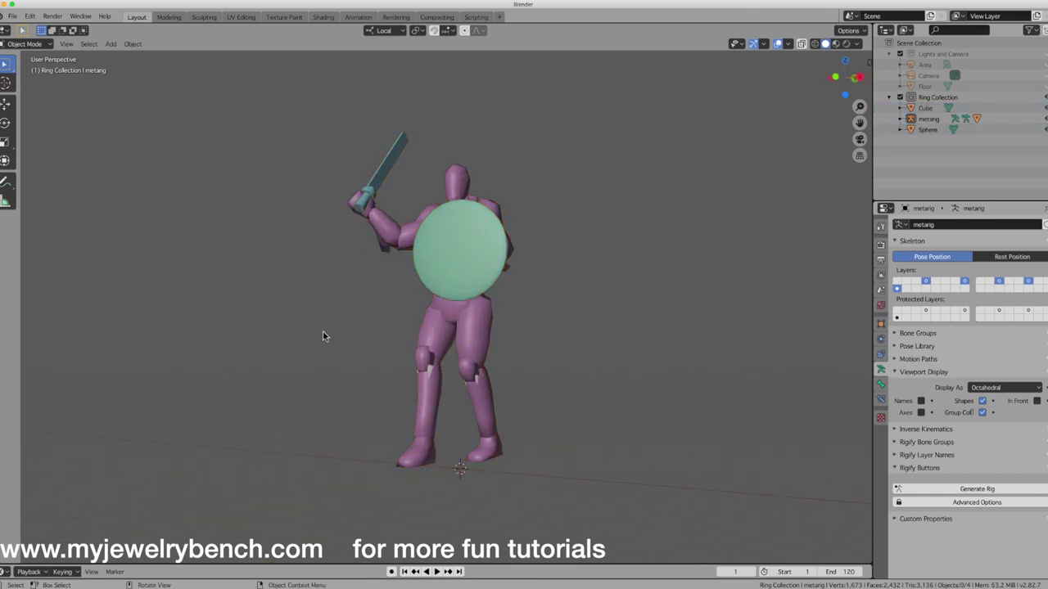
# Step: Add a cylinder under the robot's feet and squash it flat along Z
pyautogui.hotkey('shift', 'a')
pyautogui.moveTo(322, 331)
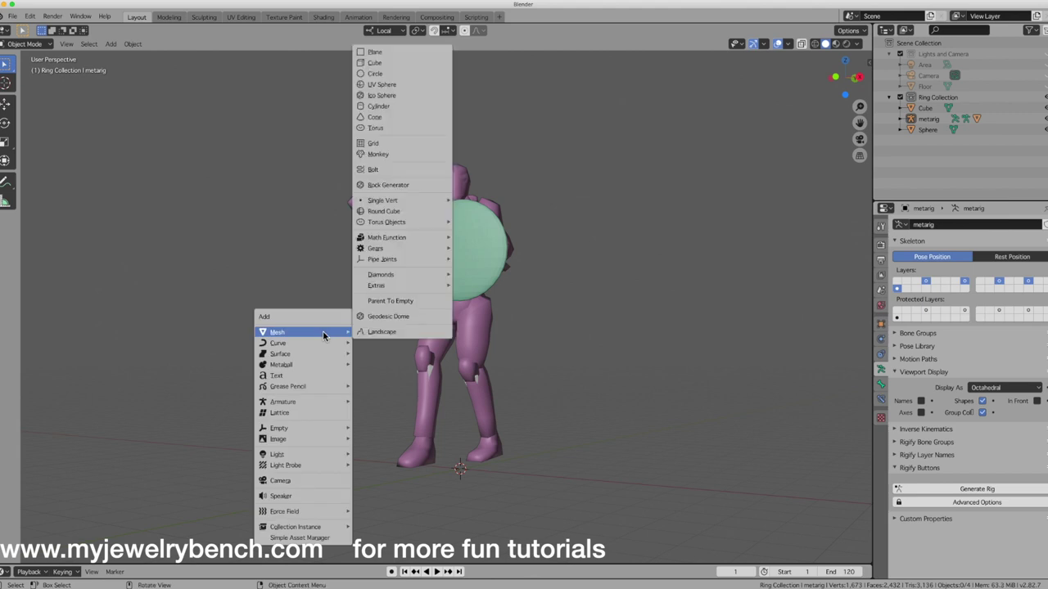
pyautogui.click(381, 107)
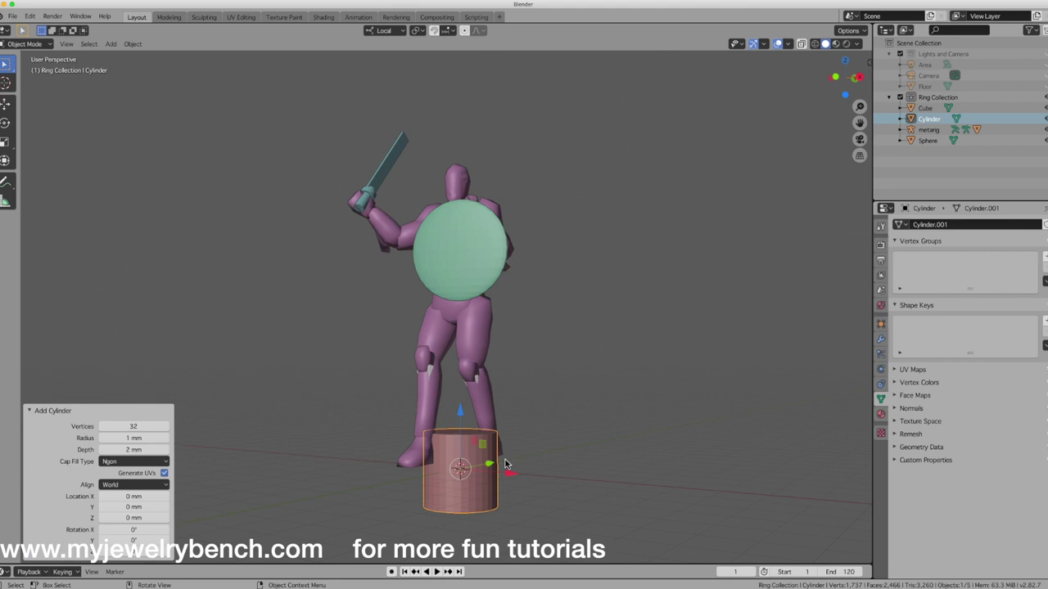
pyautogui.moveTo(589, 443); pyautogui.dragTo(560, 483, button='middle')
pyautogui.press('s')
pyautogui.press('z')
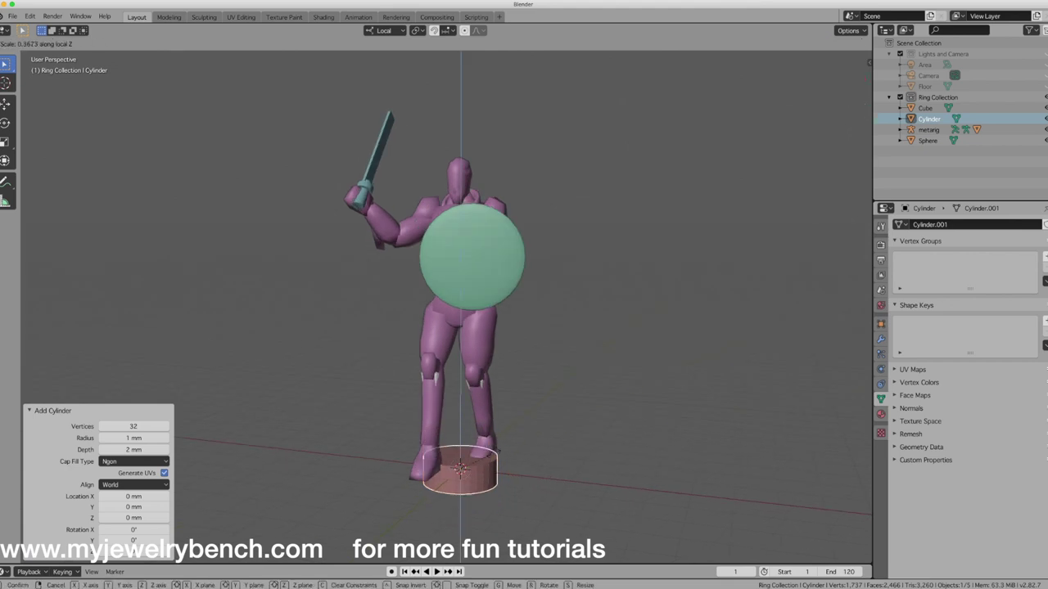
pyautogui.click(478, 468)
# Step: Widen the base to 2.296 on X and Y and position it under the feet
pyautogui.press('s')
pyautogui.hotkey('shift', 'z')
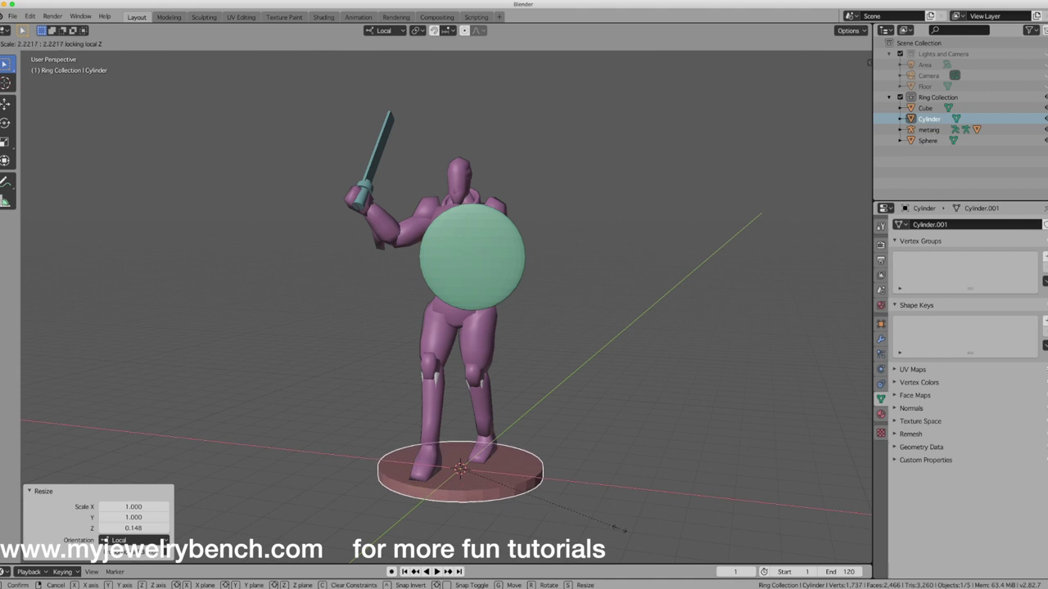
pyautogui.click(610, 526)
pyautogui.moveTo(477, 508); pyautogui.dragTo(443, 492, button='middle')
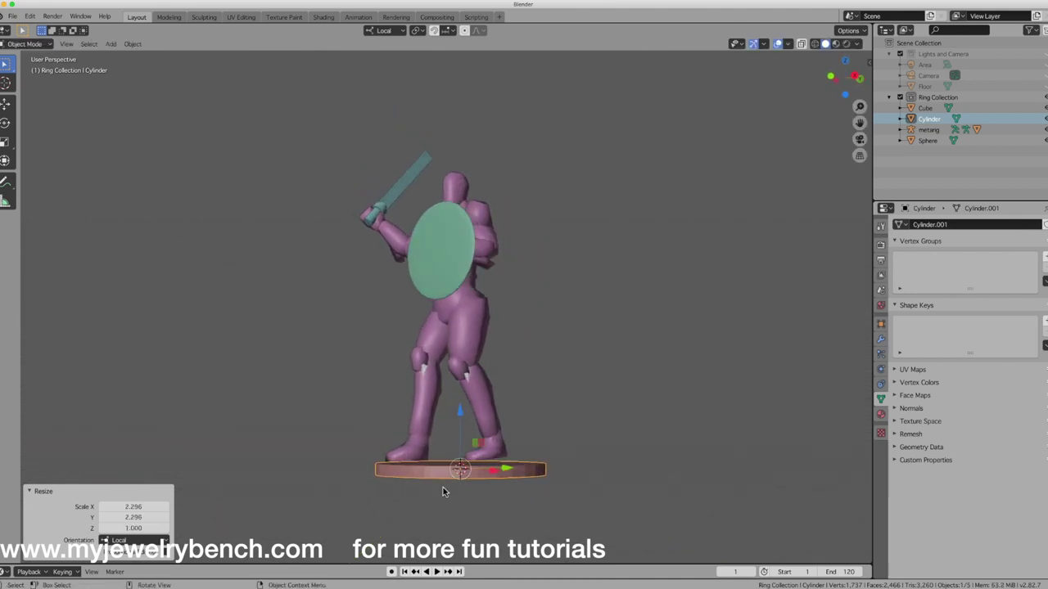
pyautogui.moveTo(461, 418); pyautogui.dragTo(462, 406)
pyautogui.moveTo(500, 483); pyautogui.dragTo(531, 488, button='middle')
pyautogui.moveTo(460, 411); pyautogui.dragTo(461, 425)
# Step: Box-select the robot, sword, shield and base together
pyautogui.moveTo(434, 525); pyautogui.dragTo(481, 516, button='middle')
pyautogui.moveTo(517, 475); pyautogui.dragTo(436, 481, button='middle')
pyautogui.moveTo(608, 444); pyautogui.dragTo(505, 439, button='middle')
pyautogui.moveTo(326, 193); pyautogui.dragTo(552, 509)
pyautogui.moveTo(553, 509); pyautogui.dragTo(488, 354, button='middle')
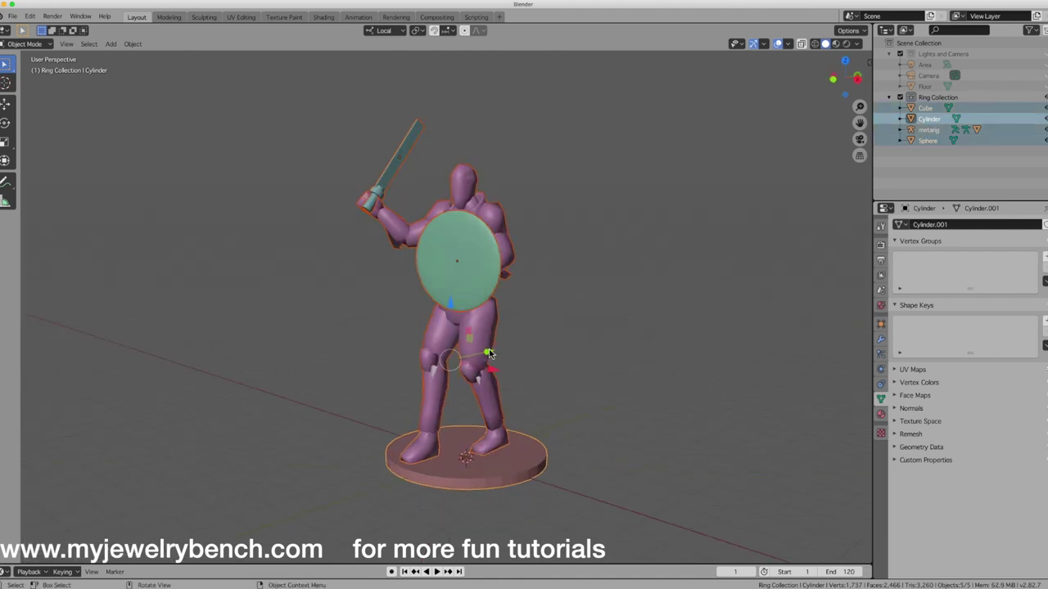
# Step: Export the selection as Wavefront OBJ named 'fighting robot' to the Desktop
pyautogui.click(13, 17)
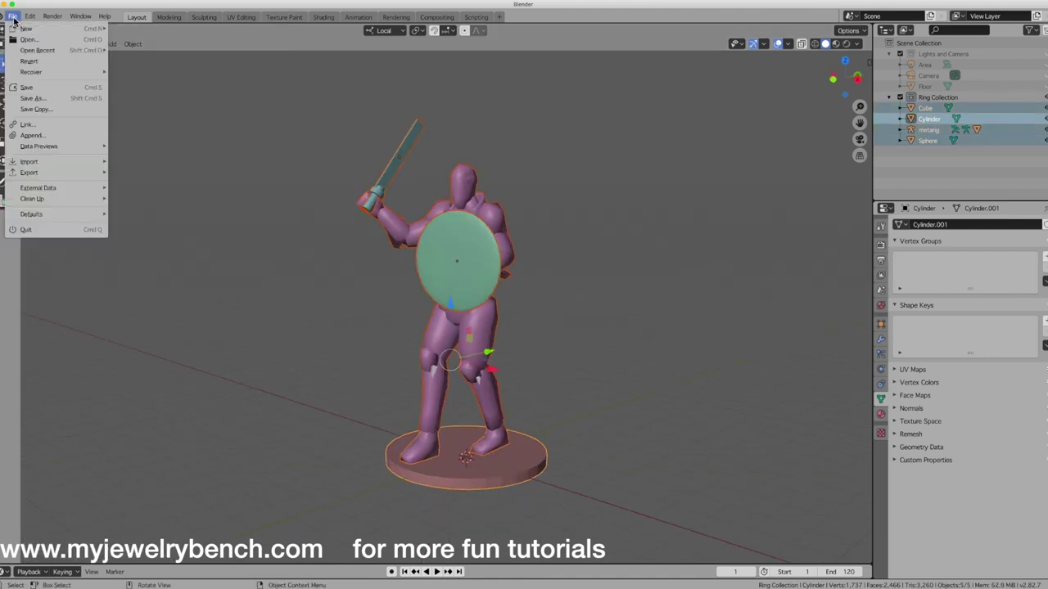
pyautogui.click(28, 172)
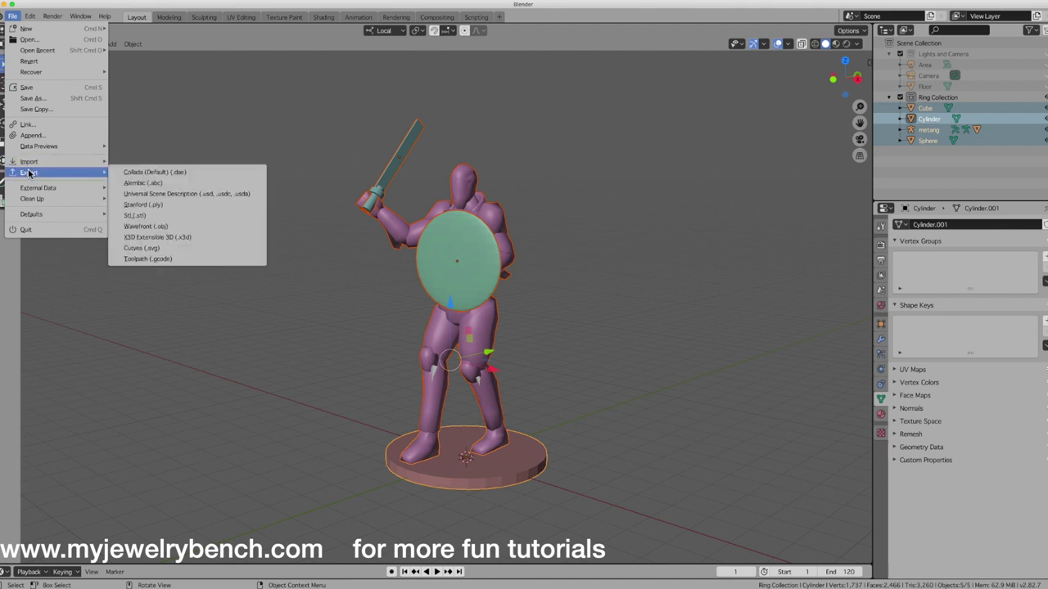
pyautogui.click(152, 226)
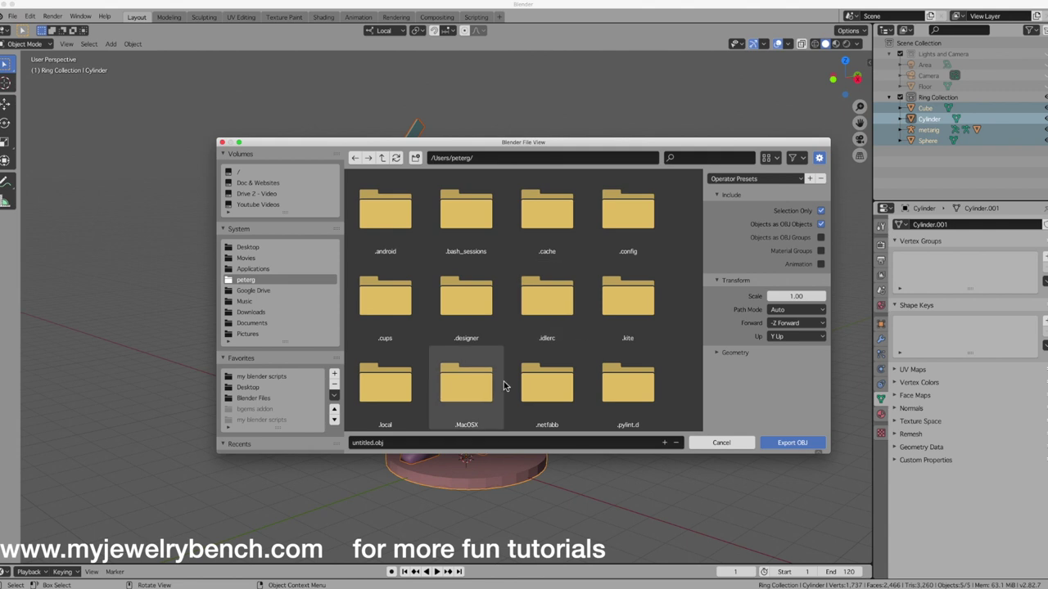
pyautogui.click(382, 443)
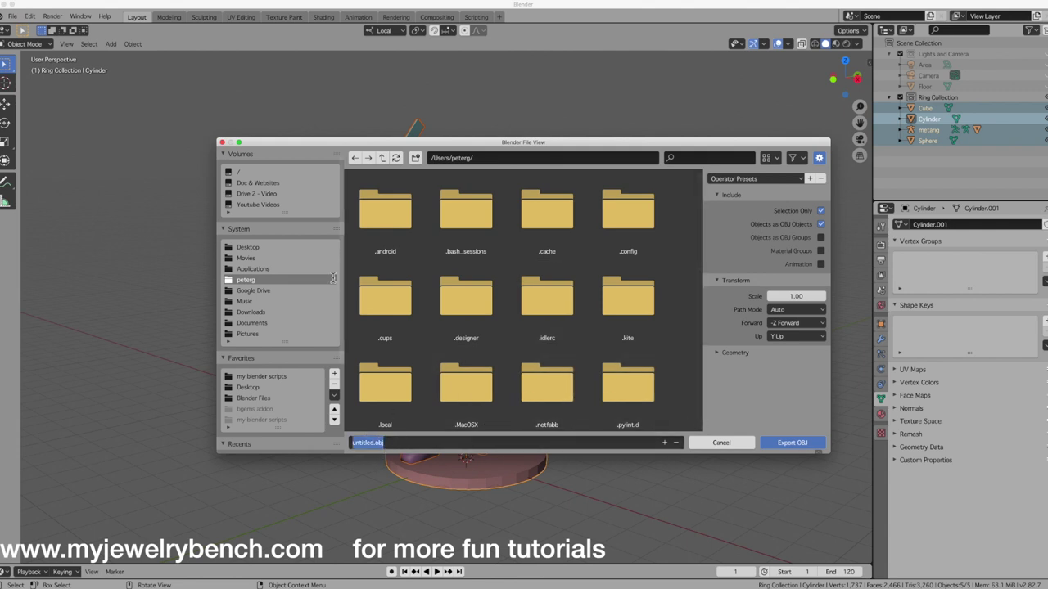
pyautogui.click(249, 247)
pyautogui.click(379, 443)
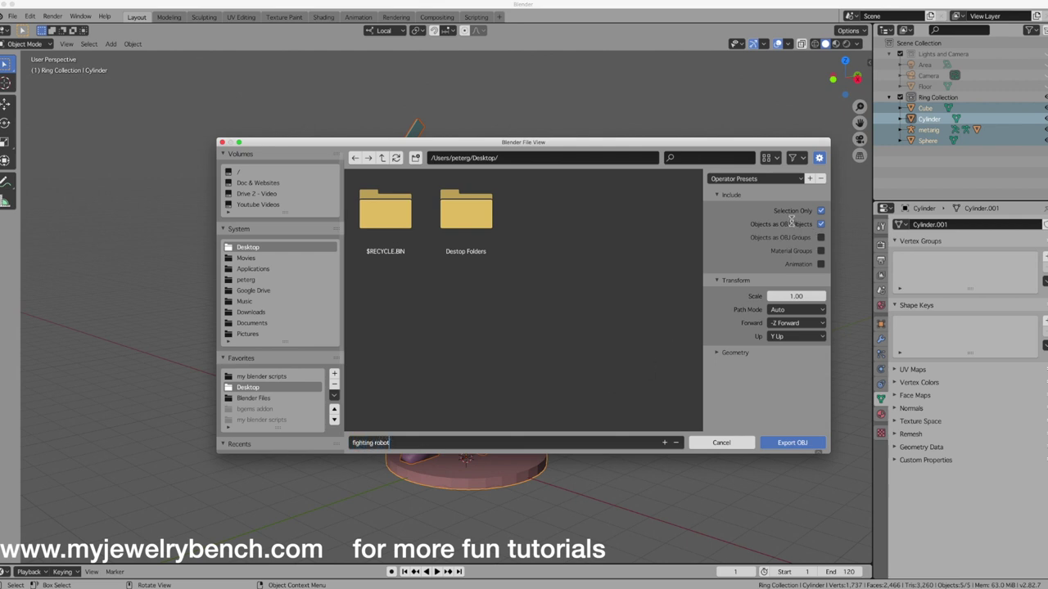
pyautogui.click(791, 443)
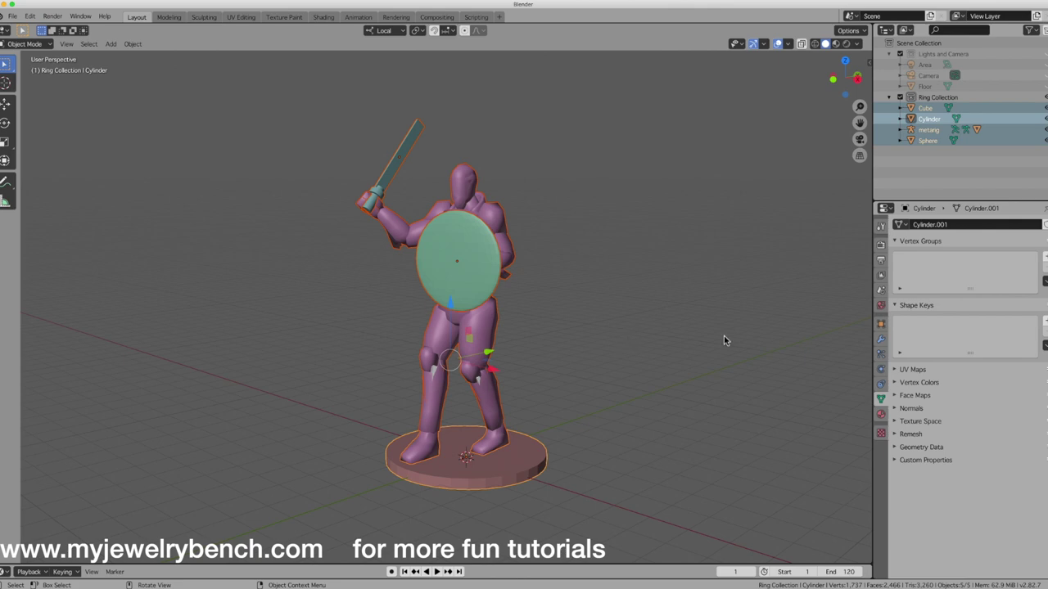
pyautogui.moveTo(1045, 283)
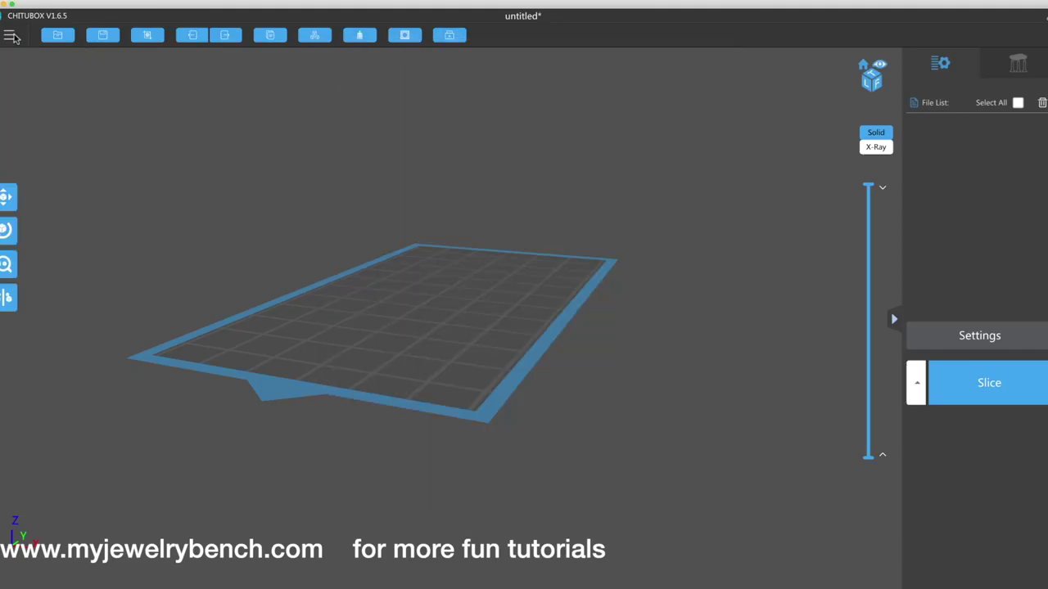
# Step: Open fighting robot.obj from the Desktop through the file menu's Open command
pyautogui.click(11, 36)
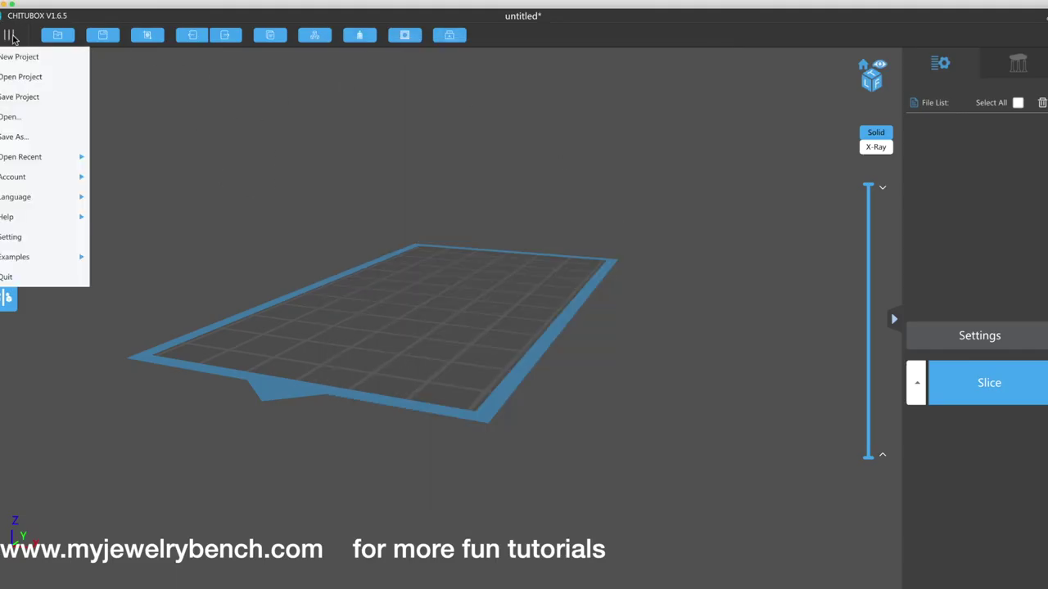
pyautogui.click(8, 118)
pyautogui.click(542, 82)
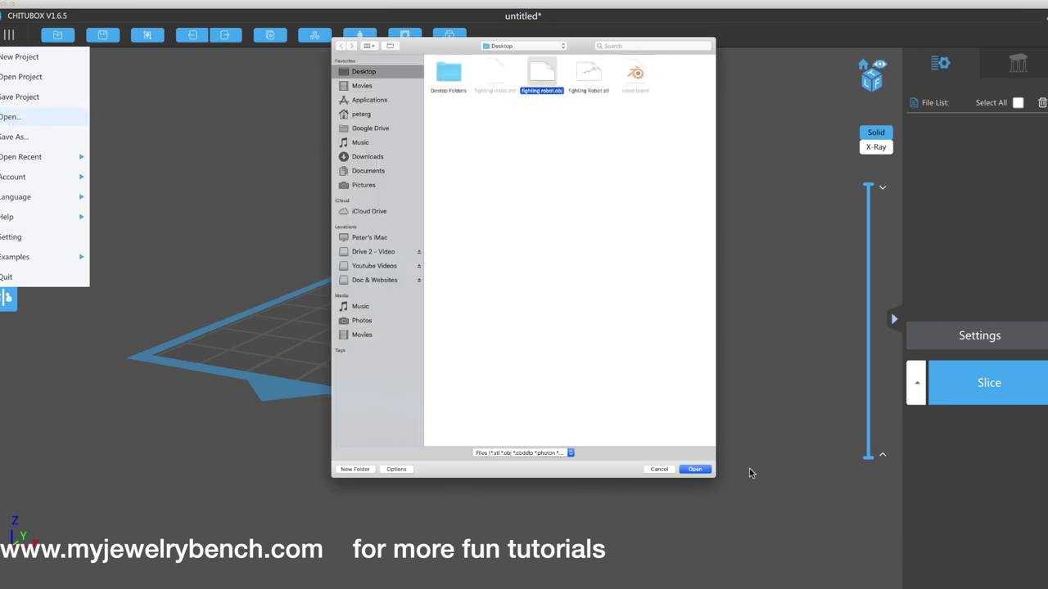
pyautogui.click(698, 470)
pyautogui.moveTo(385, 321)
pyautogui.mouseDown()
pyautogui.moveTo(357, 315)
pyautogui.moveTo(387, 309)
pyautogui.mouseUp()
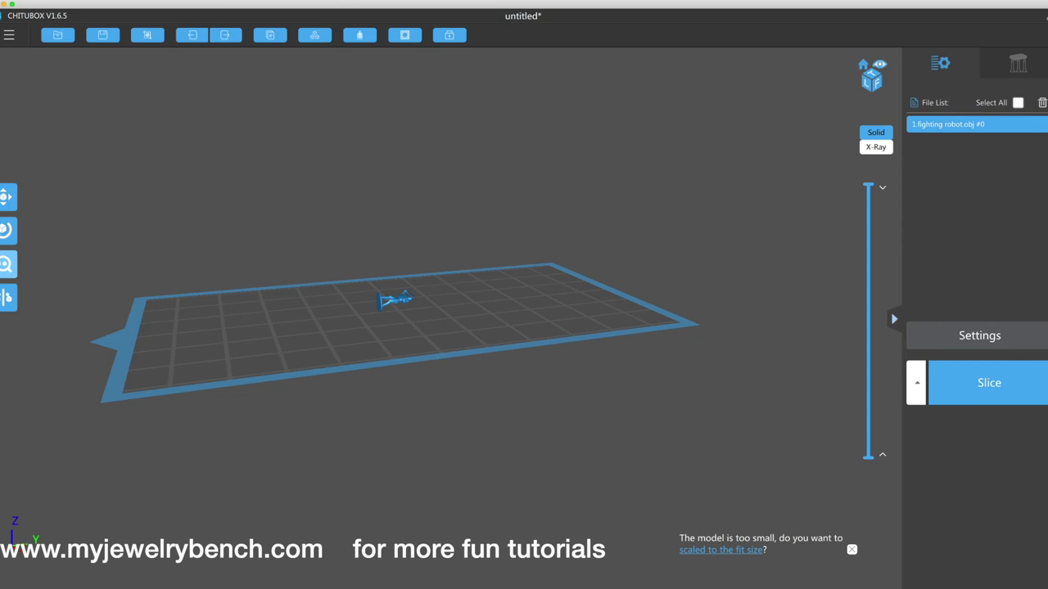
# Step: Rotate the robot 90° about X and scale it up to about 614%
pyautogui.click(6, 233)
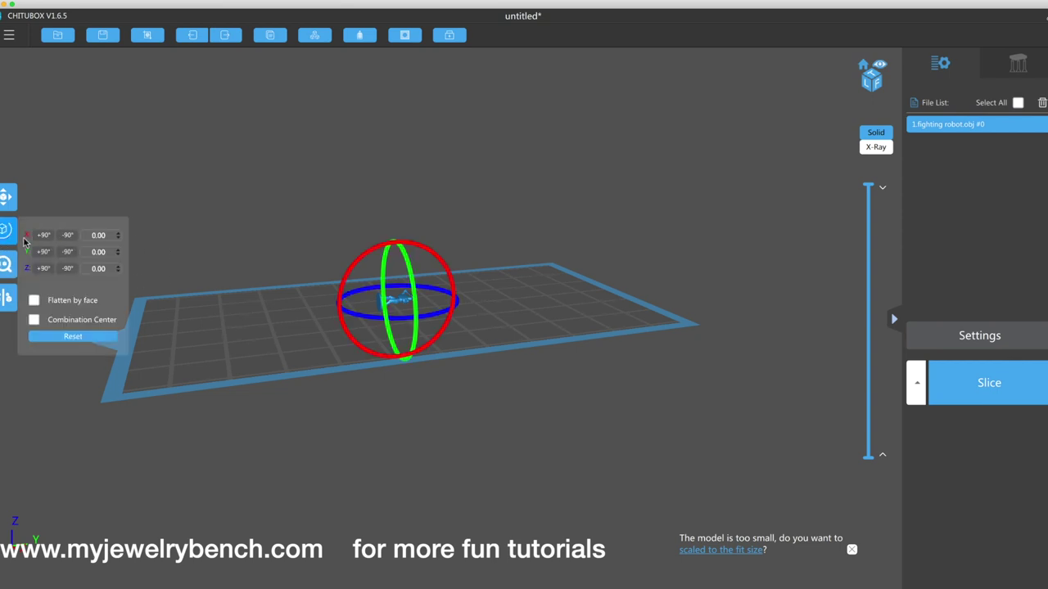
pyautogui.click(42, 236)
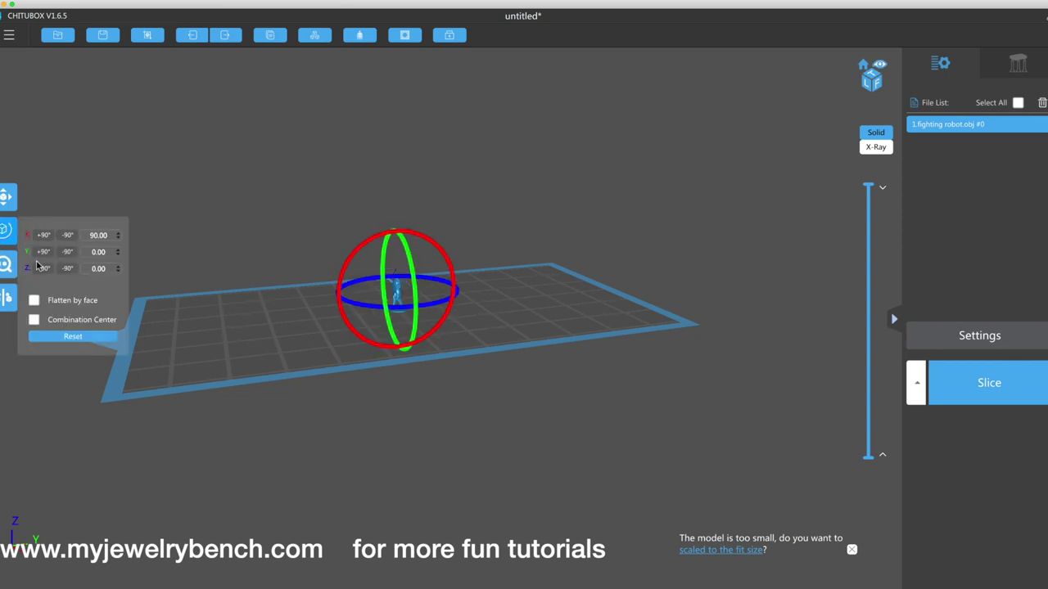
pyautogui.click(5, 266)
pyautogui.click(120, 282)
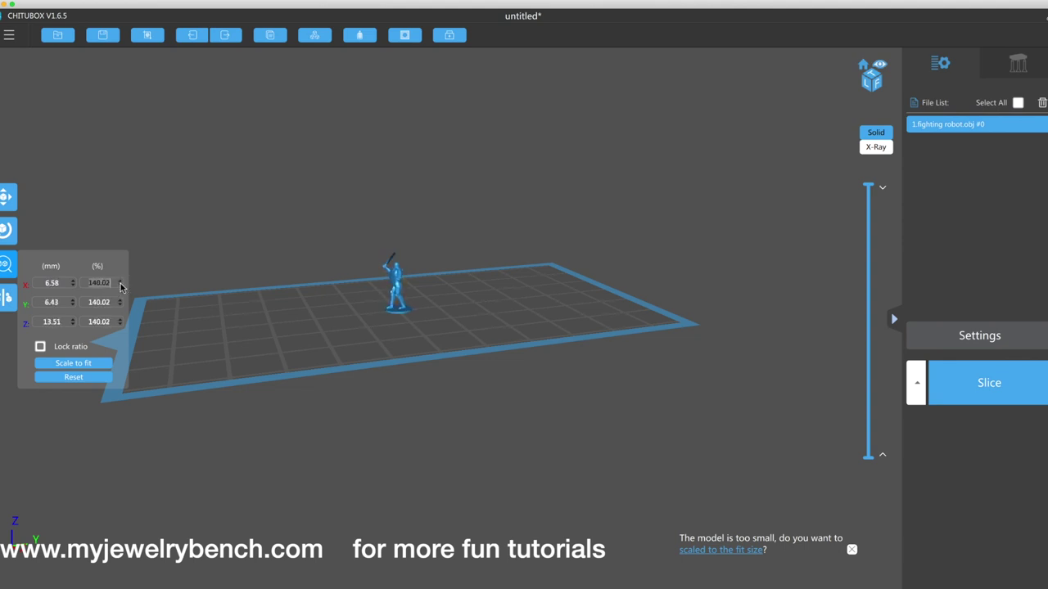
pyautogui.click(120, 282)
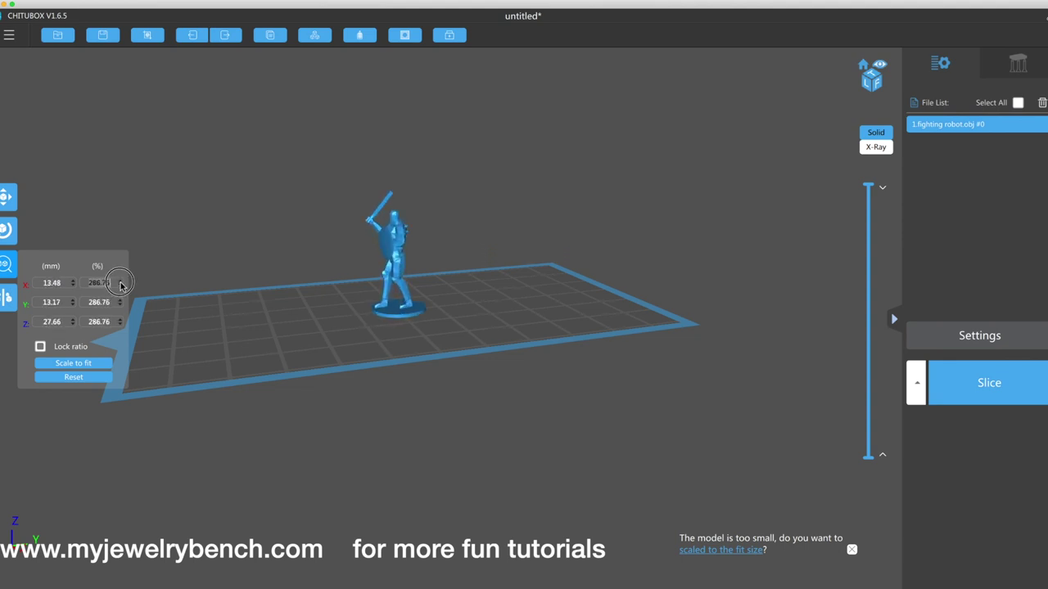
pyautogui.click(121, 283)
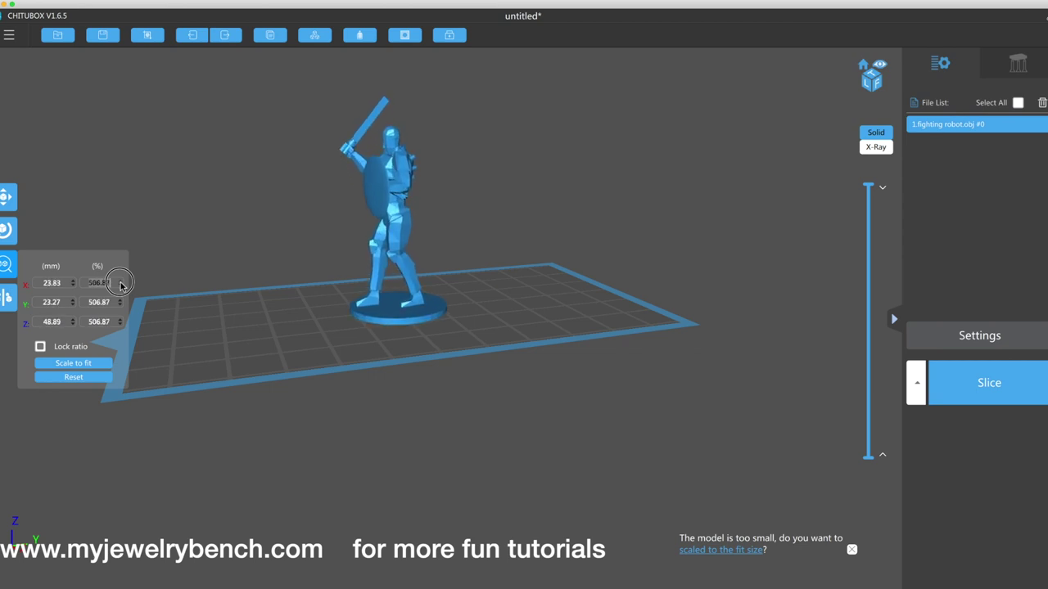
pyautogui.click(120, 283)
# Step: Orbit around the enlarged robot to inspect it from front, back and sides
pyautogui.moveTo(257, 303); pyautogui.dragTo(354, 361)
pyautogui.moveTo(503, 237); pyautogui.dragTo(337, 286)
pyautogui.scroll(4, 460, 260)
pyautogui.moveTo(460, 260); pyautogui.dragTo(561, 243)
pyautogui.moveTo(462, 209); pyautogui.dragTo(538, 221)
pyautogui.moveTo(505, 262); pyautogui.dragTo(491, 236)
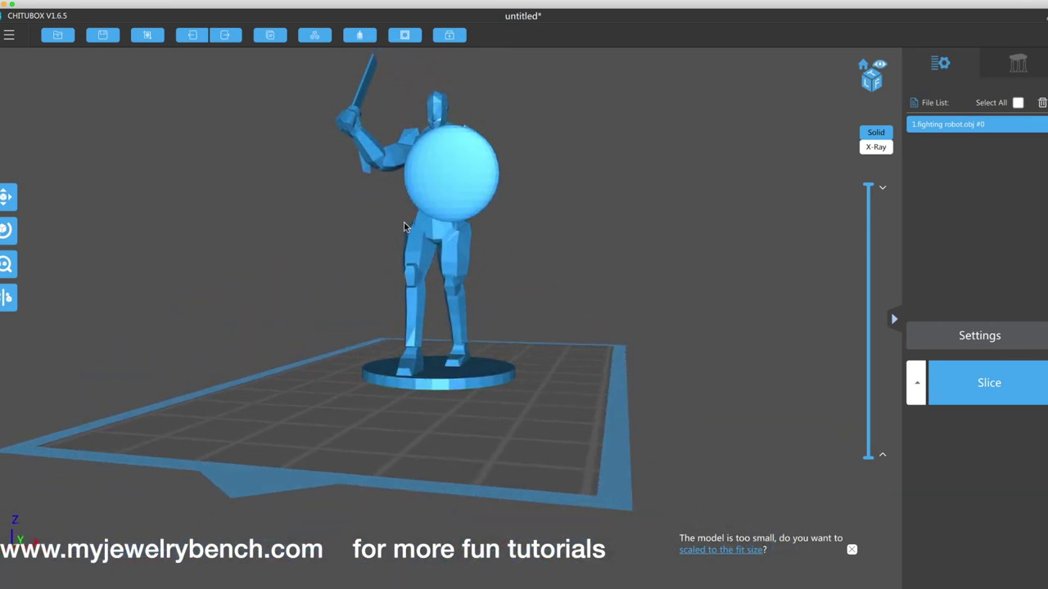
pyautogui.moveTo(484, 264); pyautogui.dragTo(442, 259)
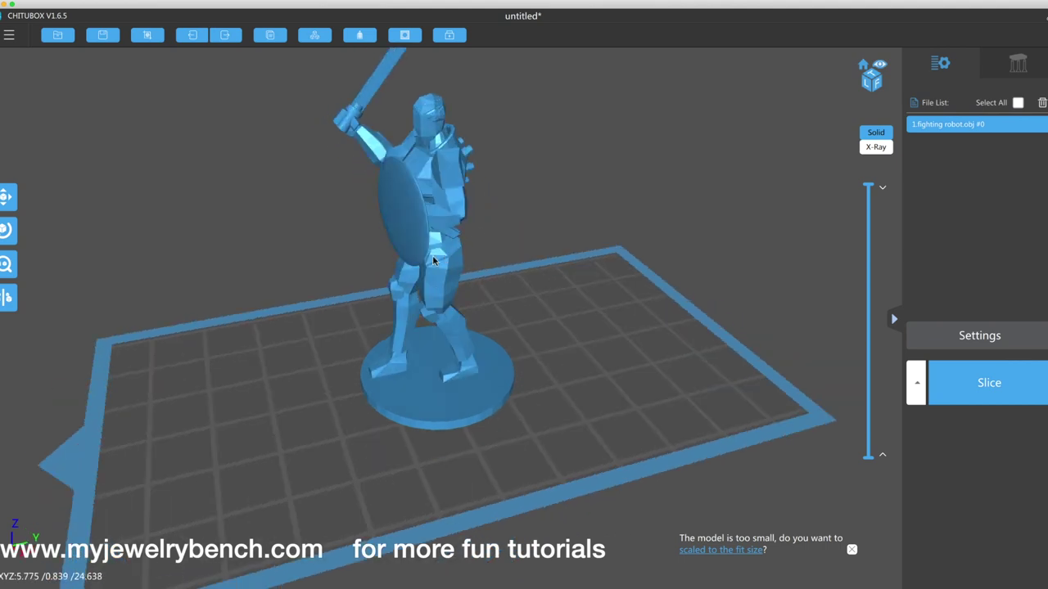
pyautogui.scroll(-3, 417, 279)
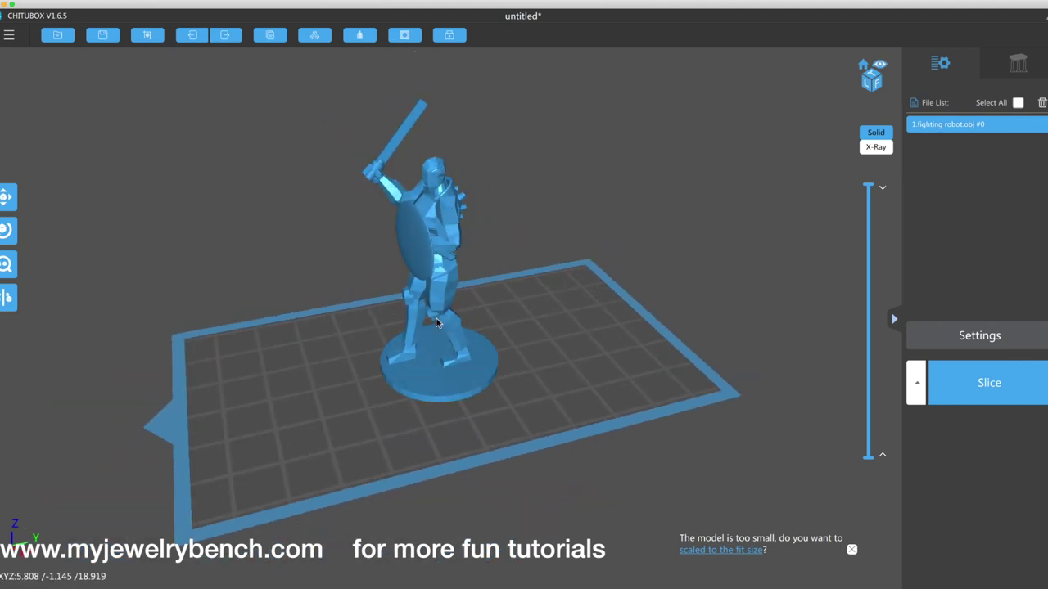
# Step: Auto-generate supports for the whole robot model with +All in the Support settings
pyautogui.click(1021, 69)
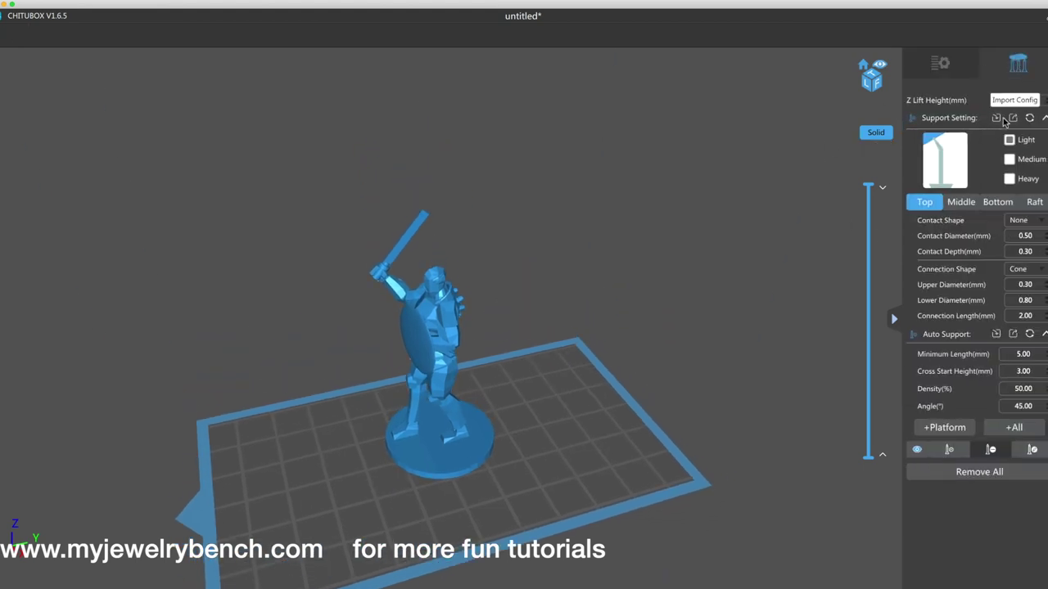
pyautogui.click(1013, 427)
pyautogui.moveTo(535, 406); pyautogui.dragTo(769, 375)
pyautogui.moveTo(503, 375); pyautogui.dragTo(584, 388)
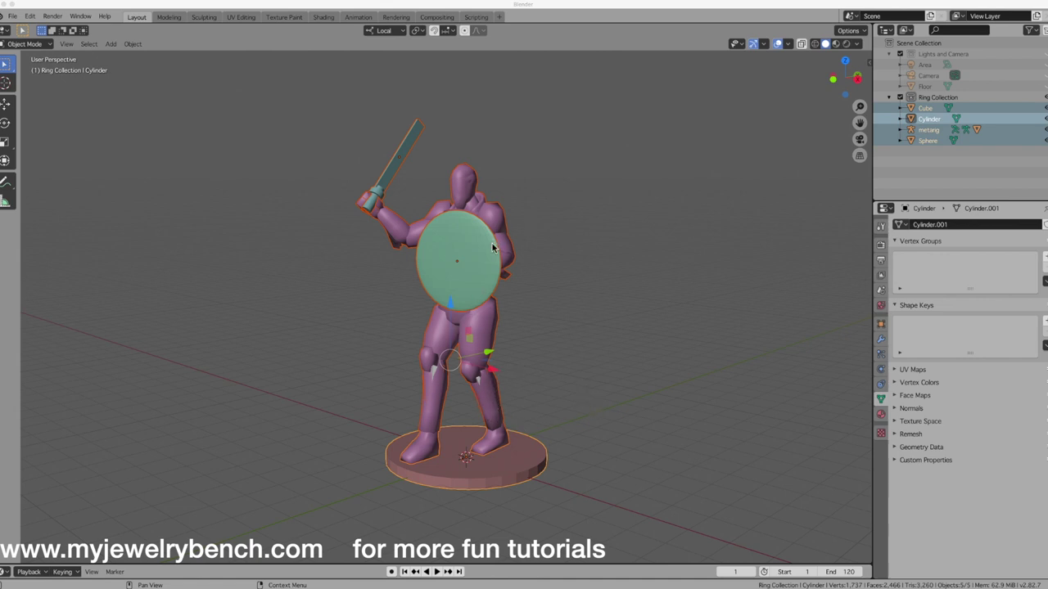
pyautogui.rightClick(524, 355)
pyautogui.click(576, 244)
pyautogui.moveTo(604, 250); pyautogui.dragTo(506, 252, button='middle')
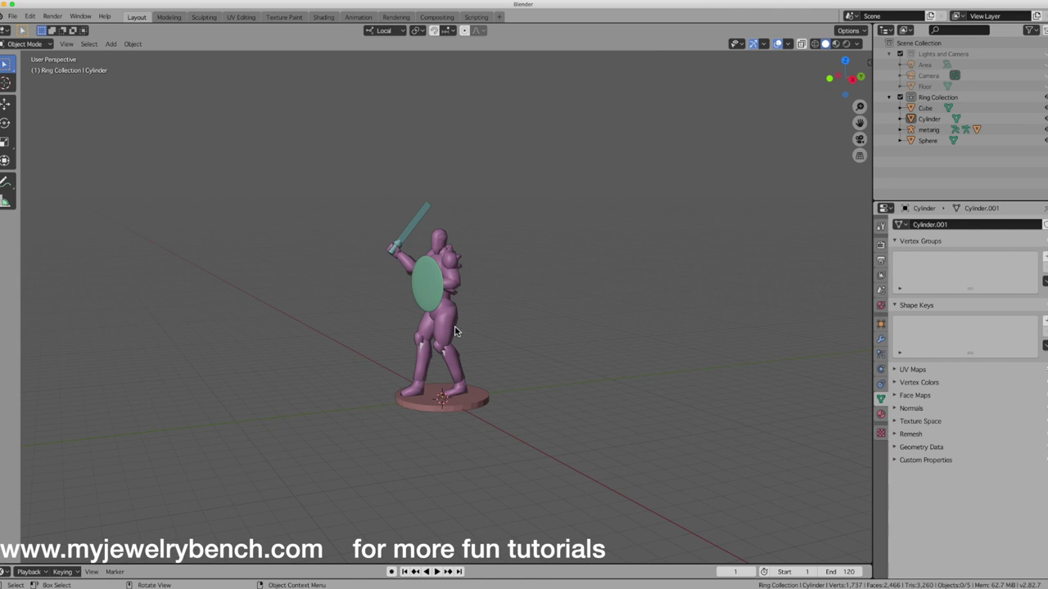
pyautogui.moveTo(458, 392); pyautogui.dragTo(479, 384, button='middle')
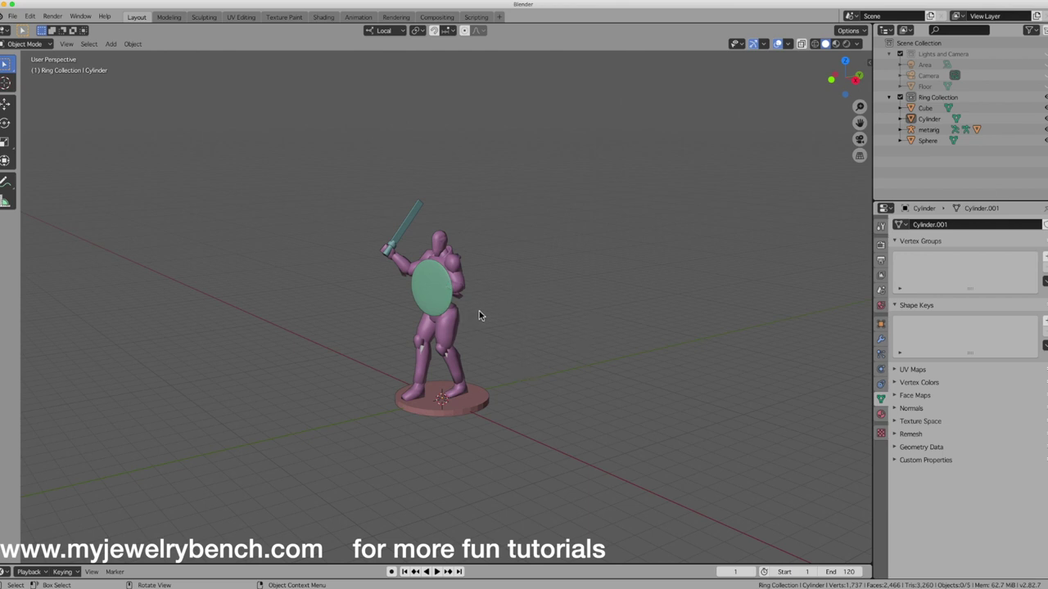
pyautogui.rightClick(470, 371)
pyautogui.press('space')
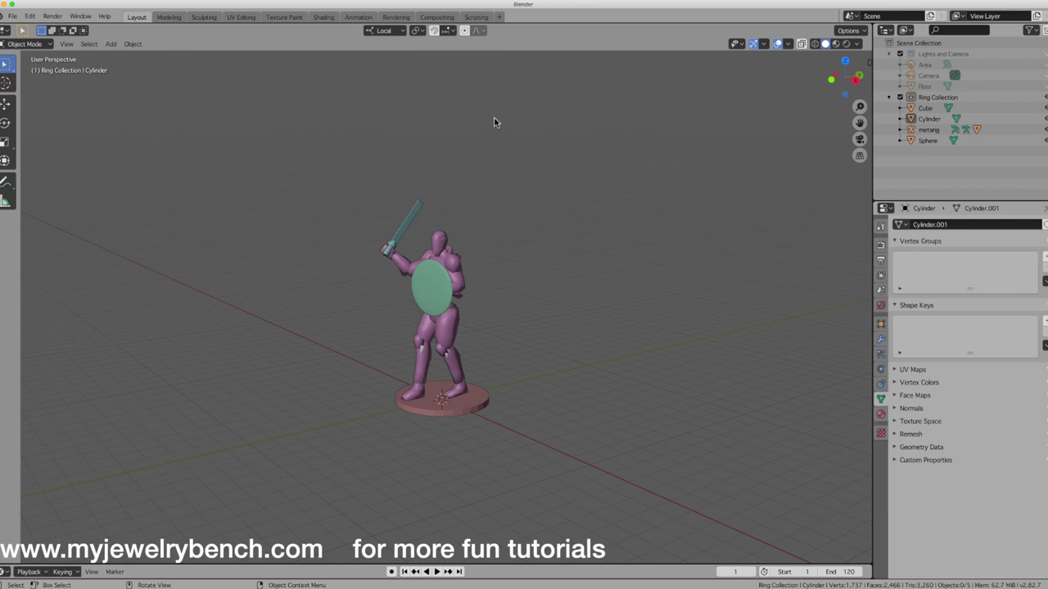